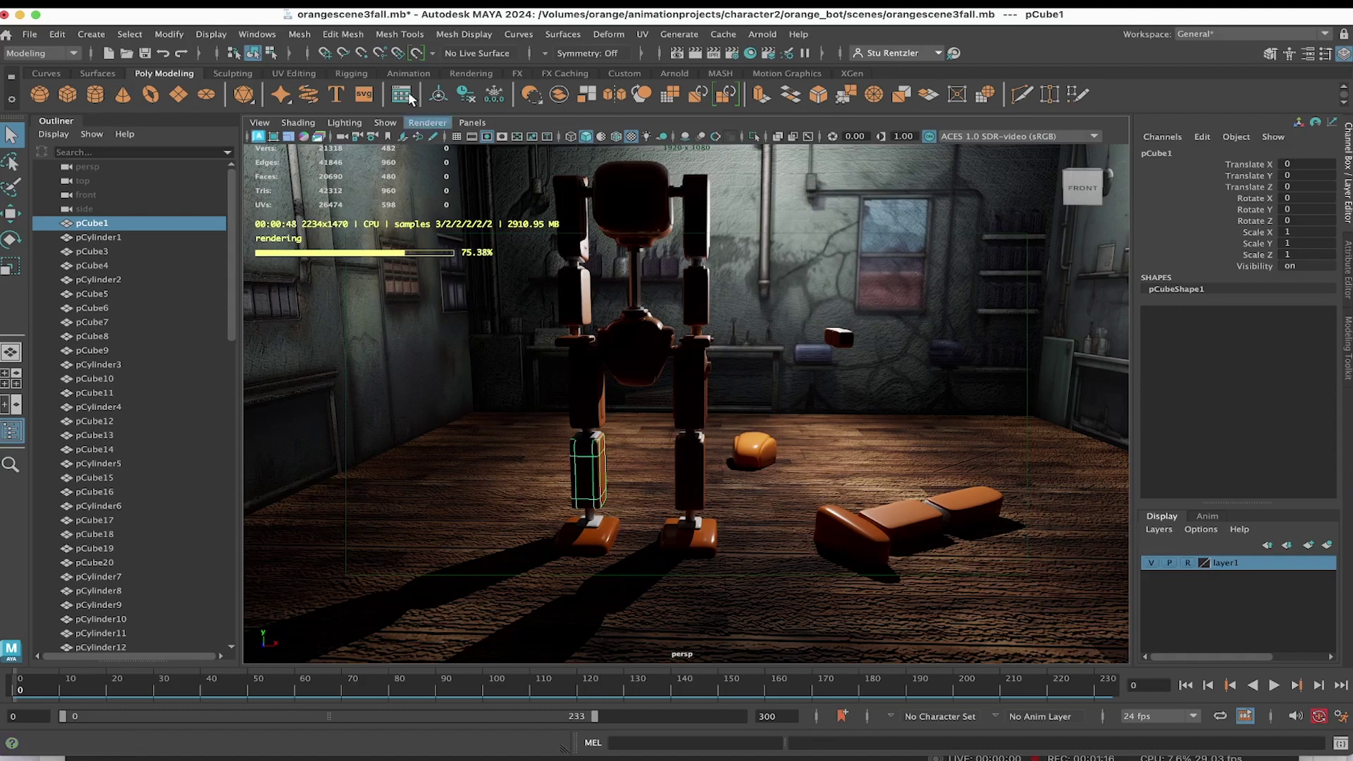
Switch the perspective view's renderer to Viewport 2.0 and create a locator in the scene
left_click(435, 124)
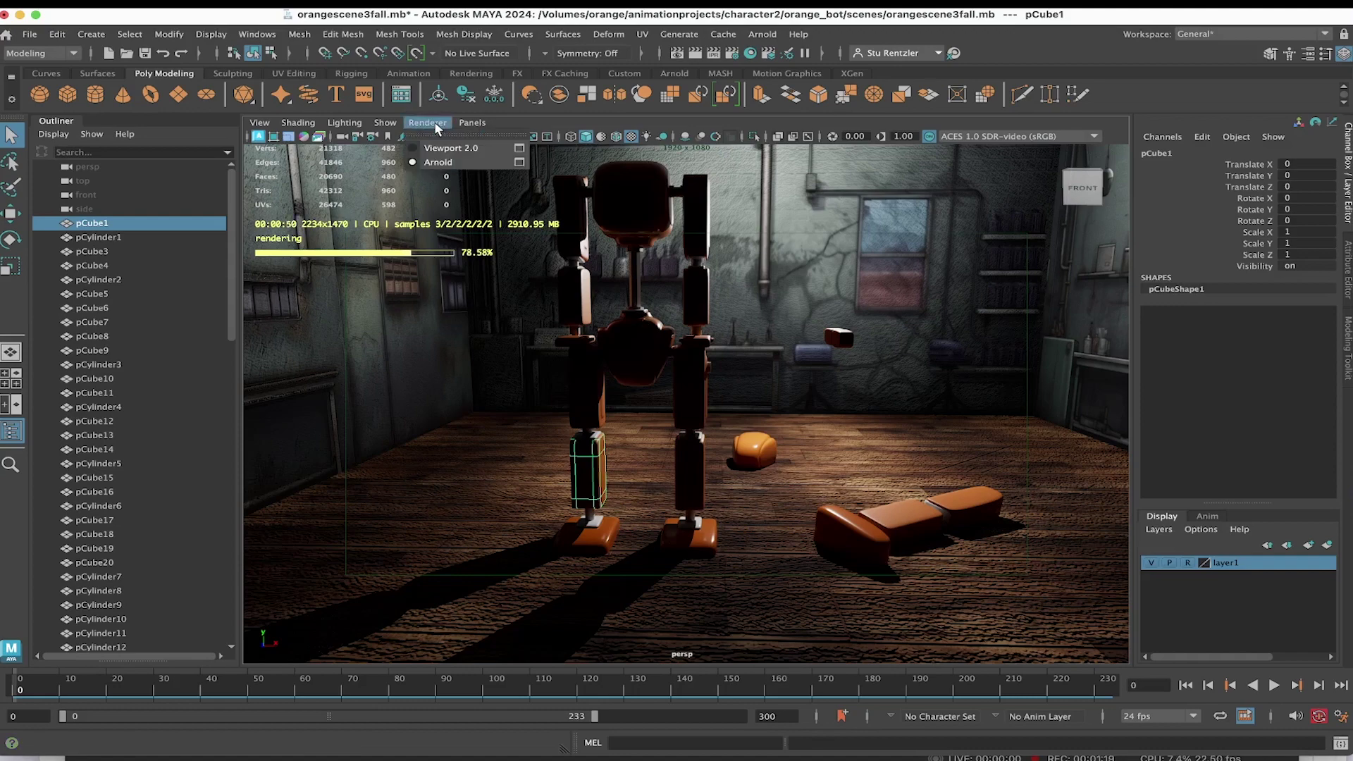
left_click(445, 148)
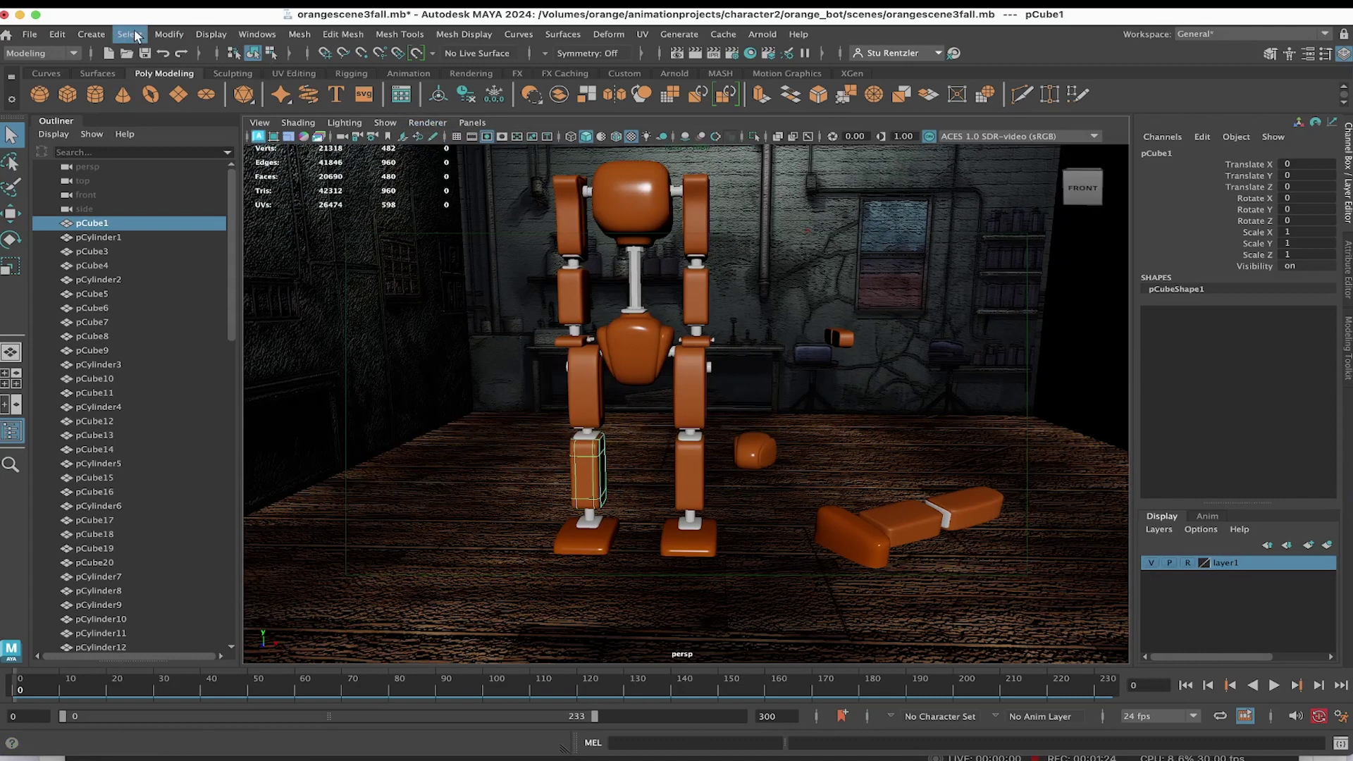
left_click(91, 37)
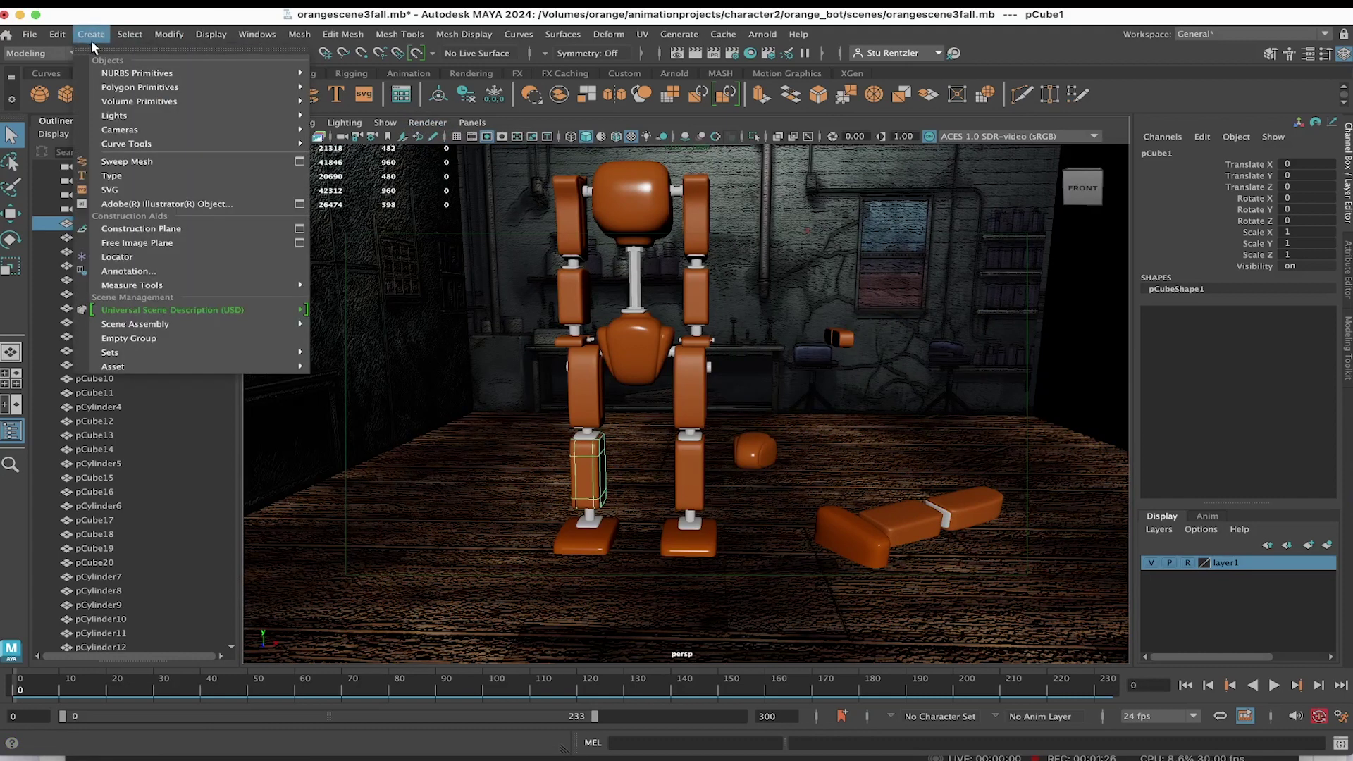
left_click(131, 258)
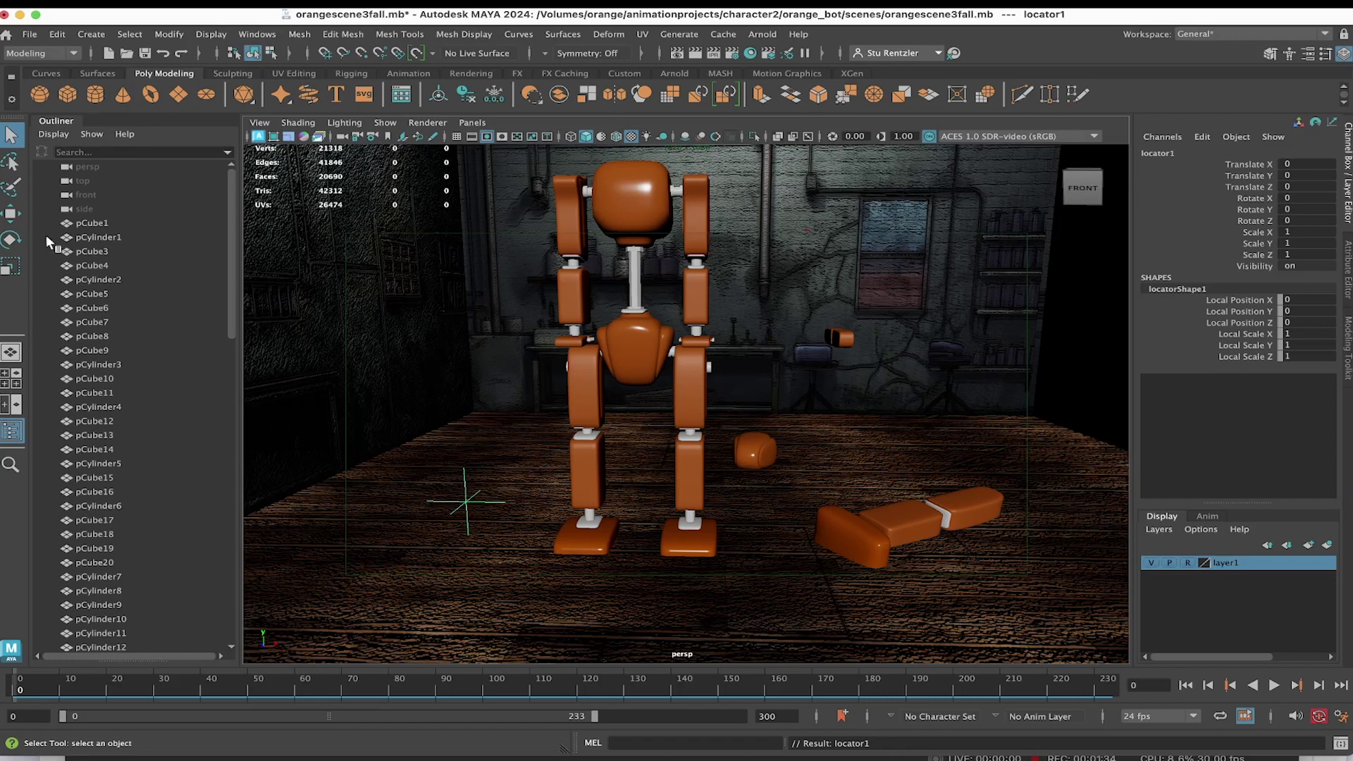
Move the locator onto the floor between the robot's feet, at about X 4.08, Y -1.98, Z -2.18
key("w")
left_click_drag(542, 502, 628, 565)
left_click_drag(775, 326, 856, 334, "alt")
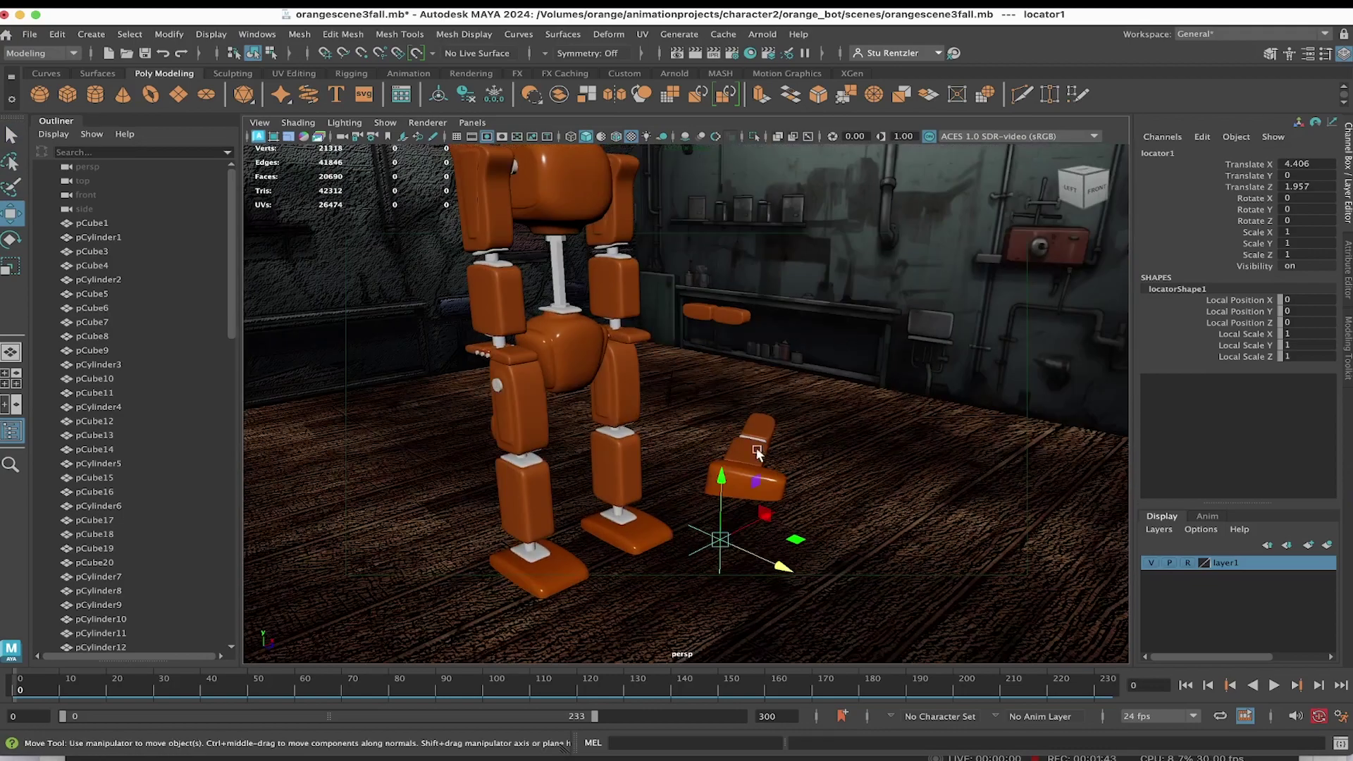
left_click_drag(724, 482, 723, 533)
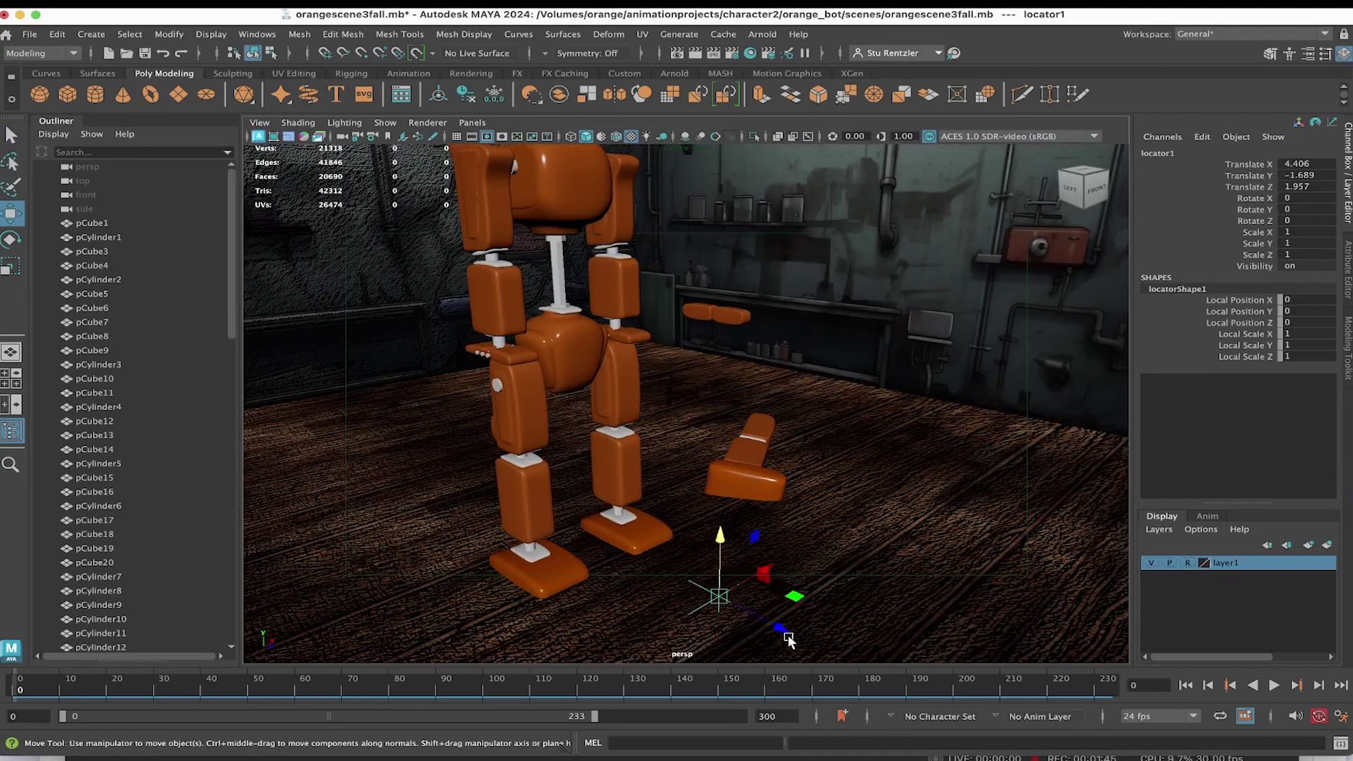
left_click_drag(783, 630, 621, 496)
left_click_drag(700, 551, 709, 552)
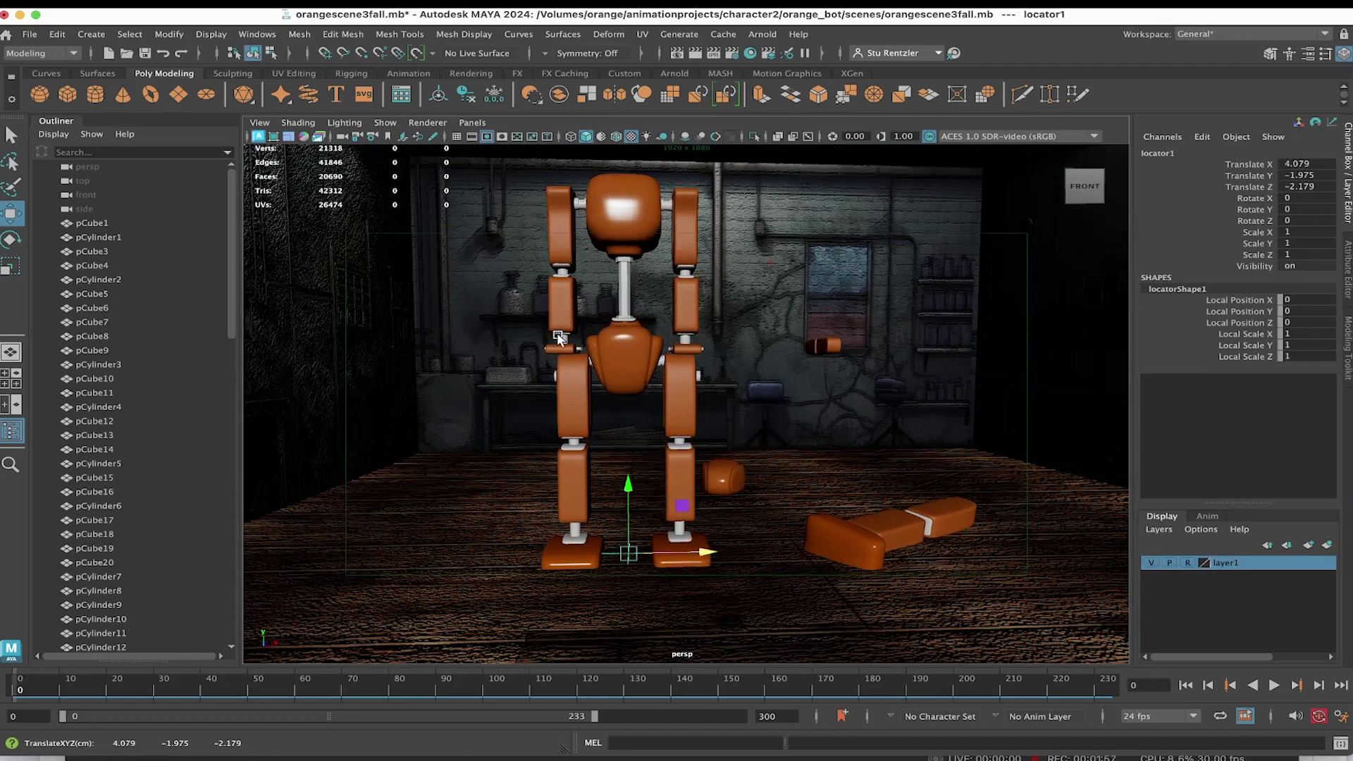
Select all the standing robot's parts without the loose orange piece on the floor, and parent them to the locator between its feet
scroll(560, 317, "down", 3)
left_click_drag(585, 272, 729, 533)
scroll(729, 533, "up", 4)
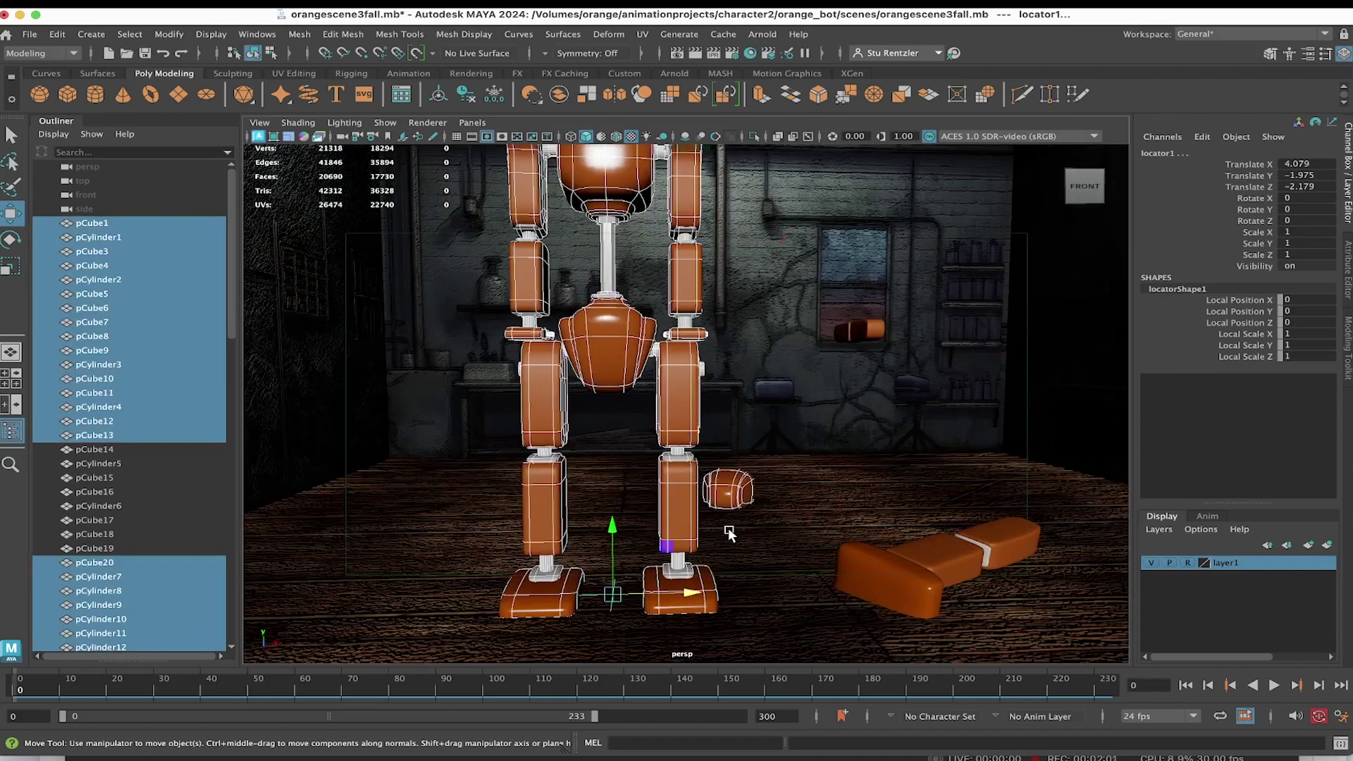
left_click(733, 482, "ctrl")
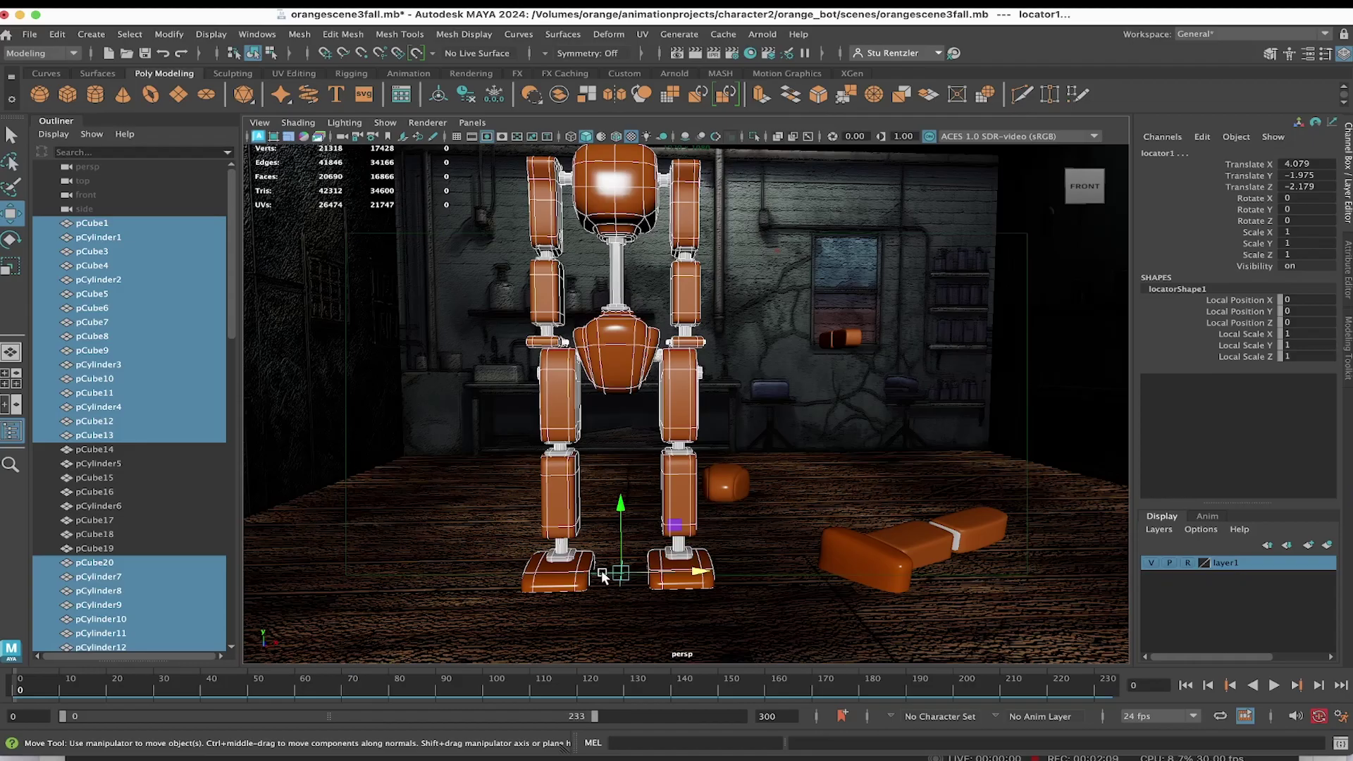
left_click(603, 574)
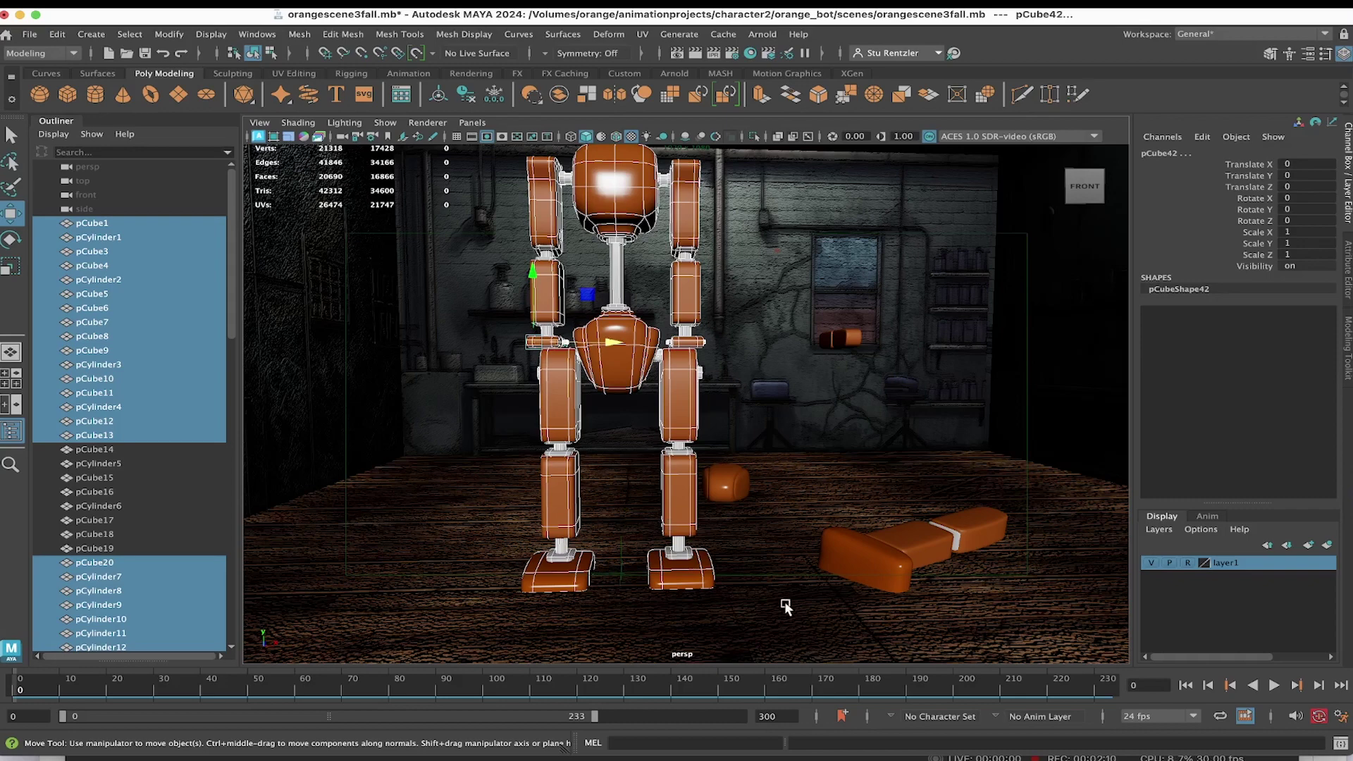
scroll(775, 599, "down", 3)
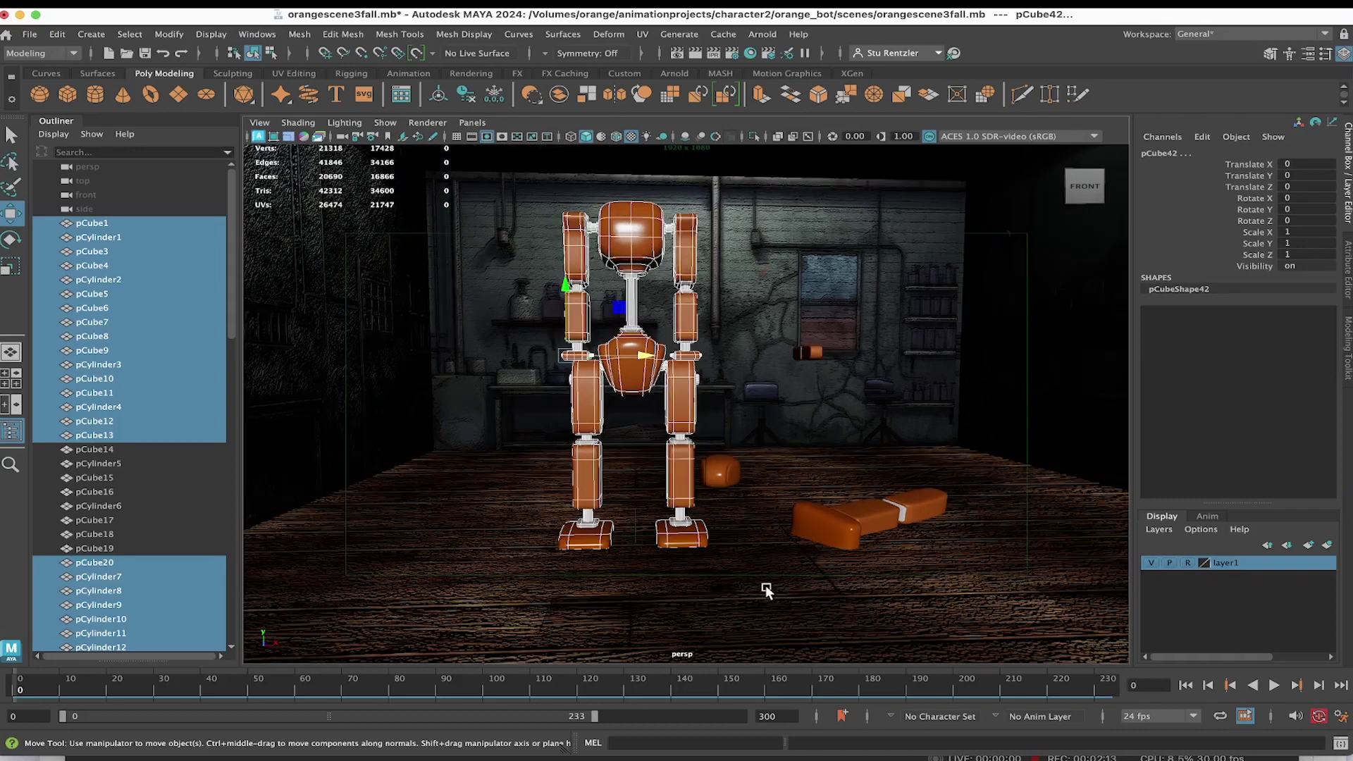
scroll(767, 591, "up", 2)
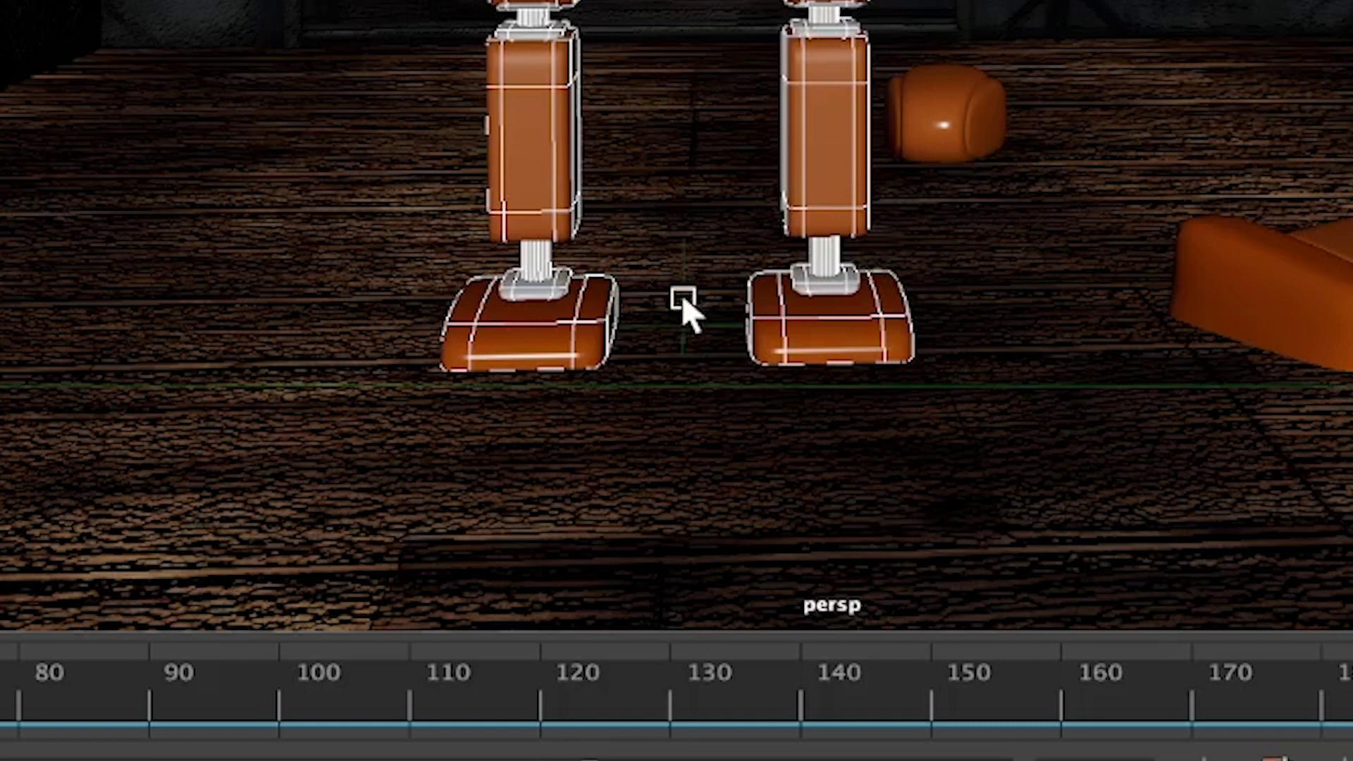
left_click(683, 318)
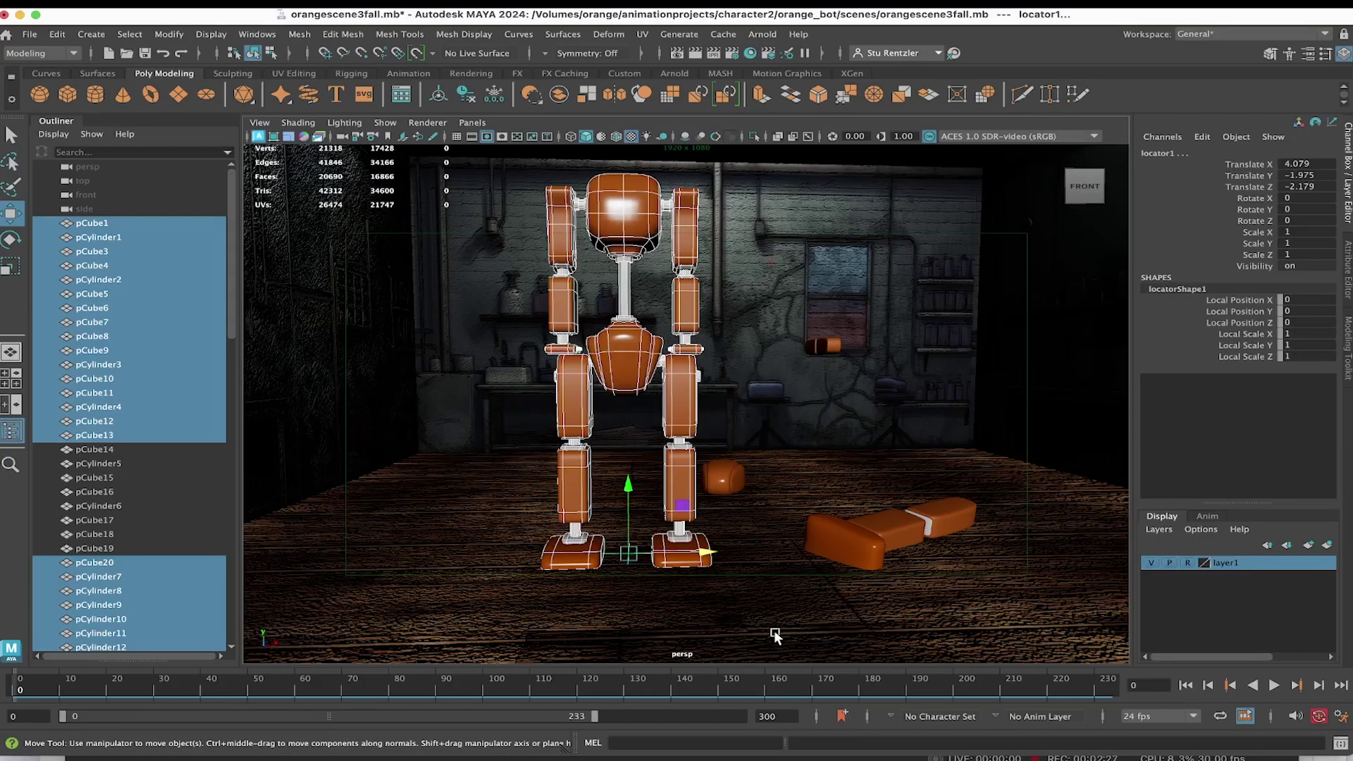
key("p")
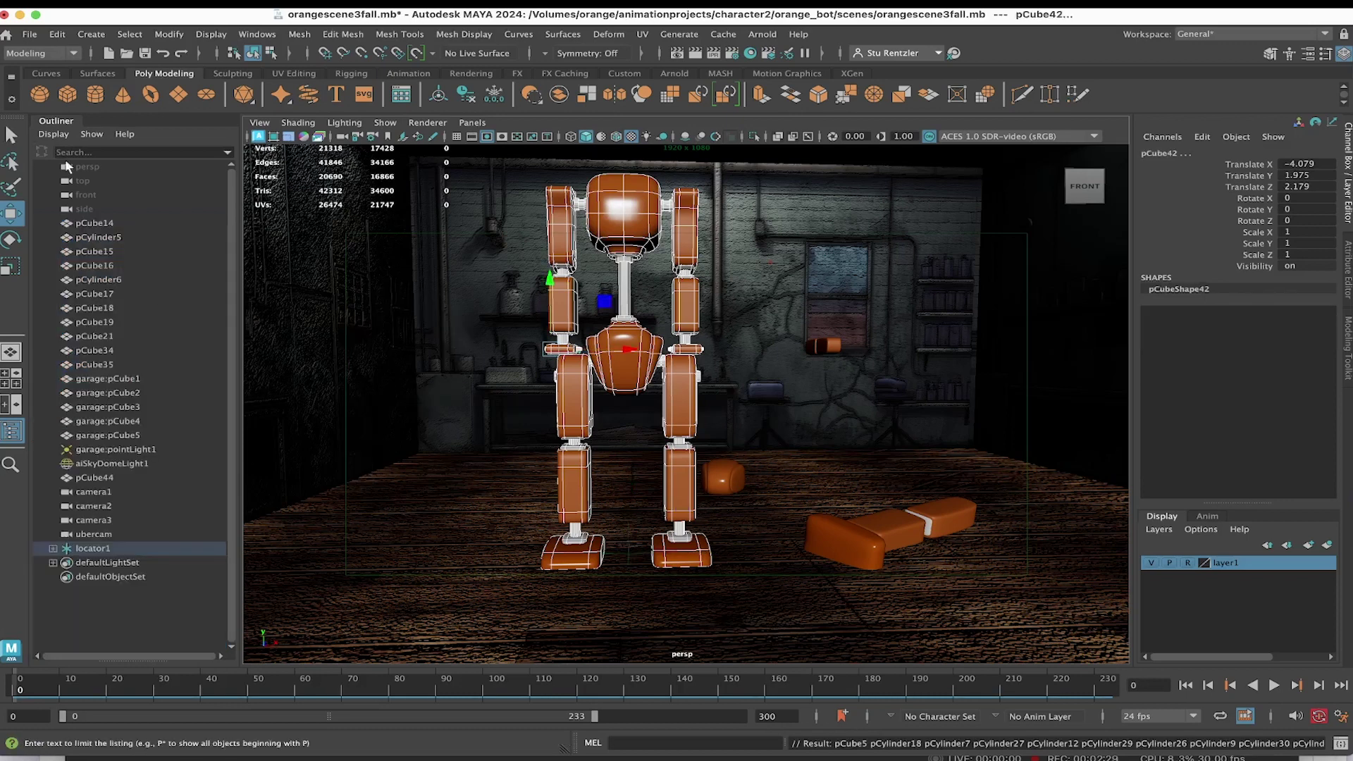
Examine the robot parts nested under locator1 in the scene hierarchy
left_click(53, 548)
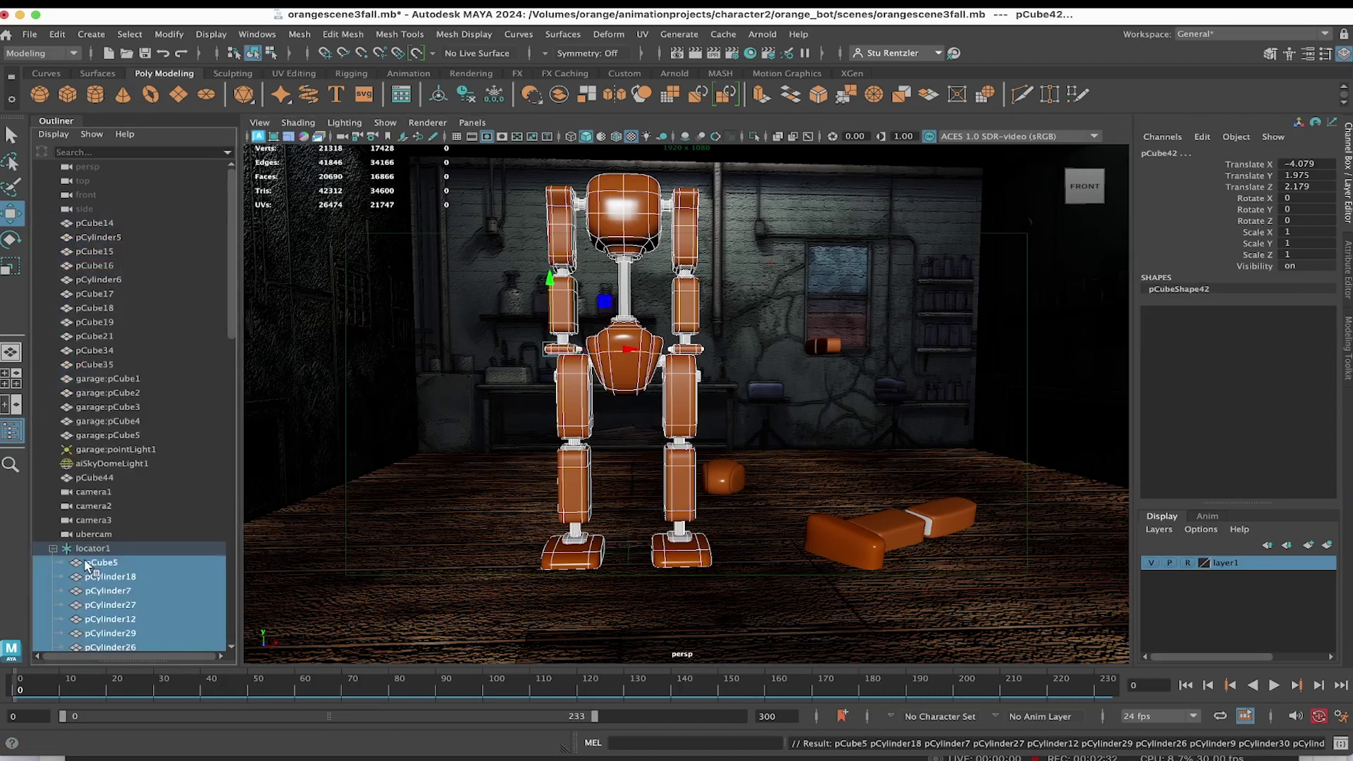
scroll(96, 564, "down", 8)
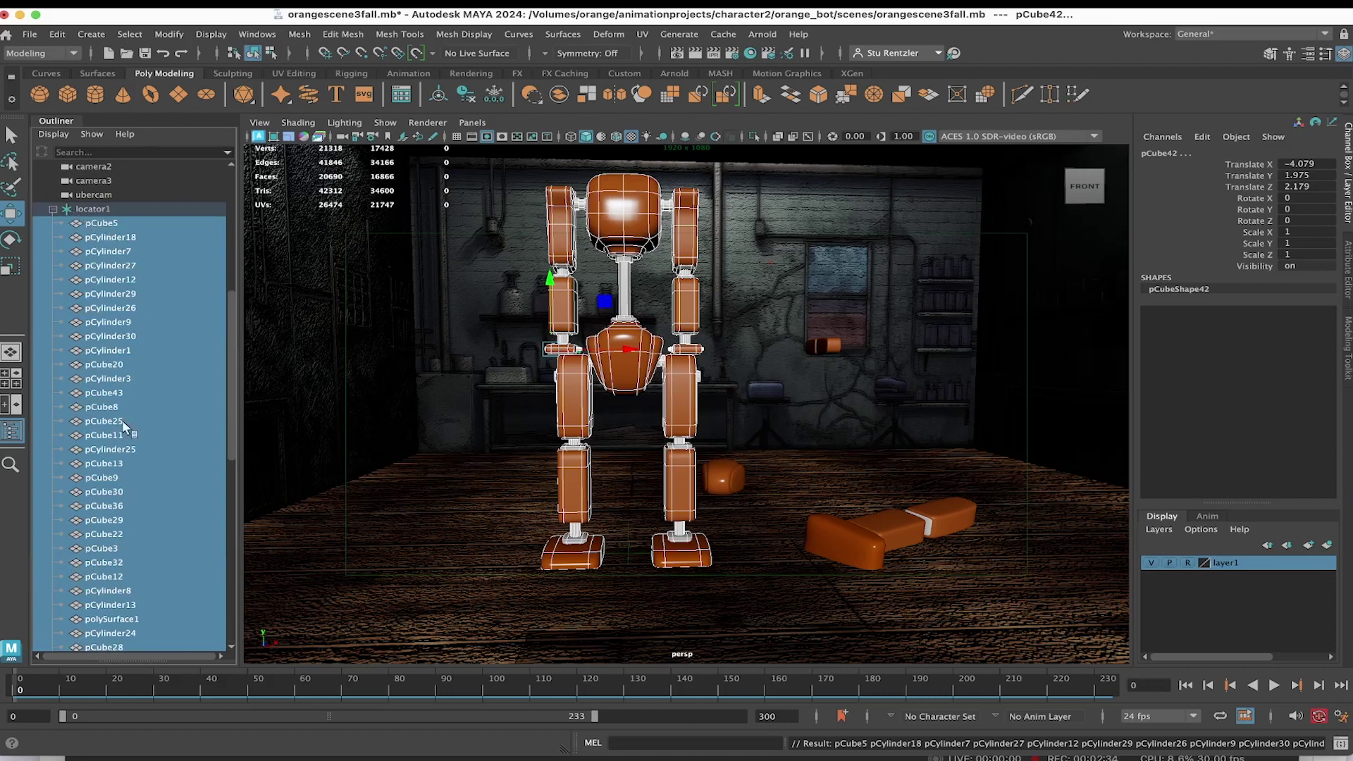
scroll(142, 585, "down", 5)
scroll(141, 586, "up", 6)
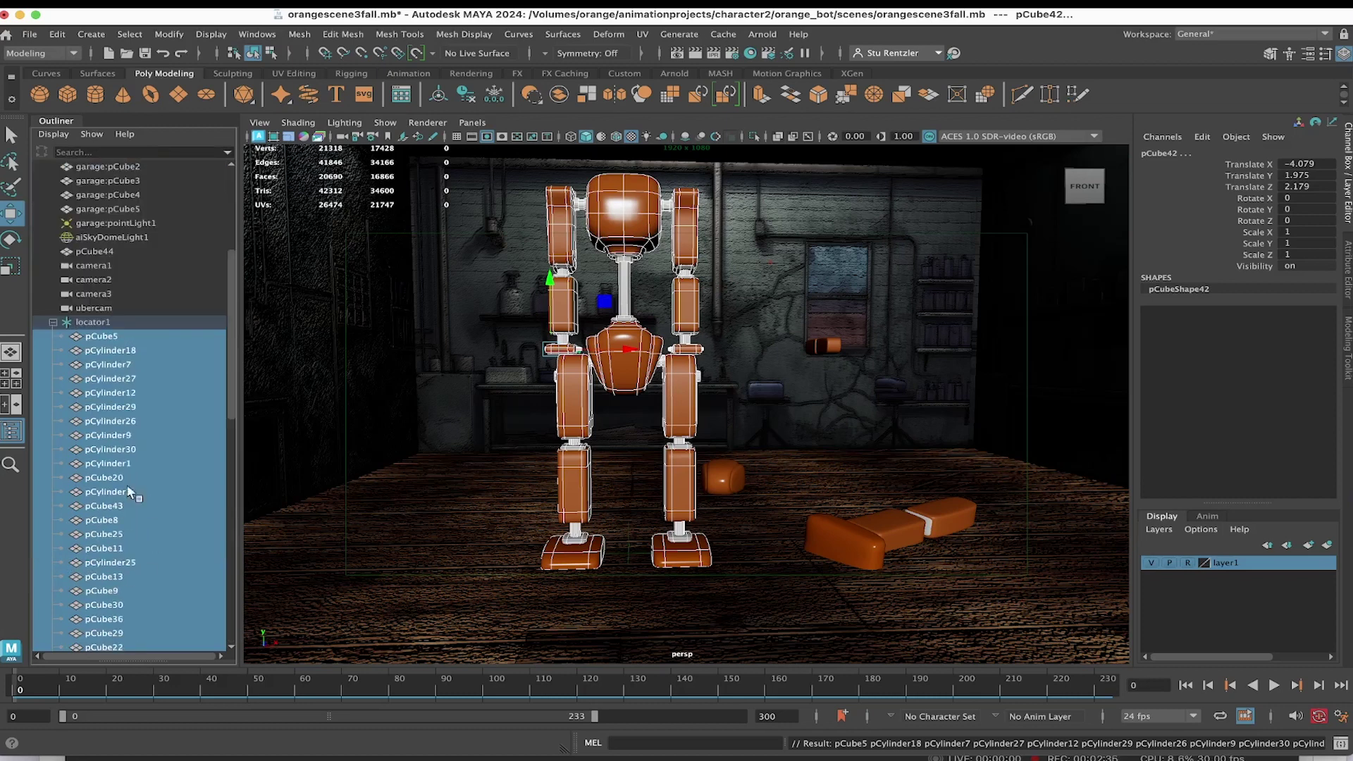
left_click(54, 323)
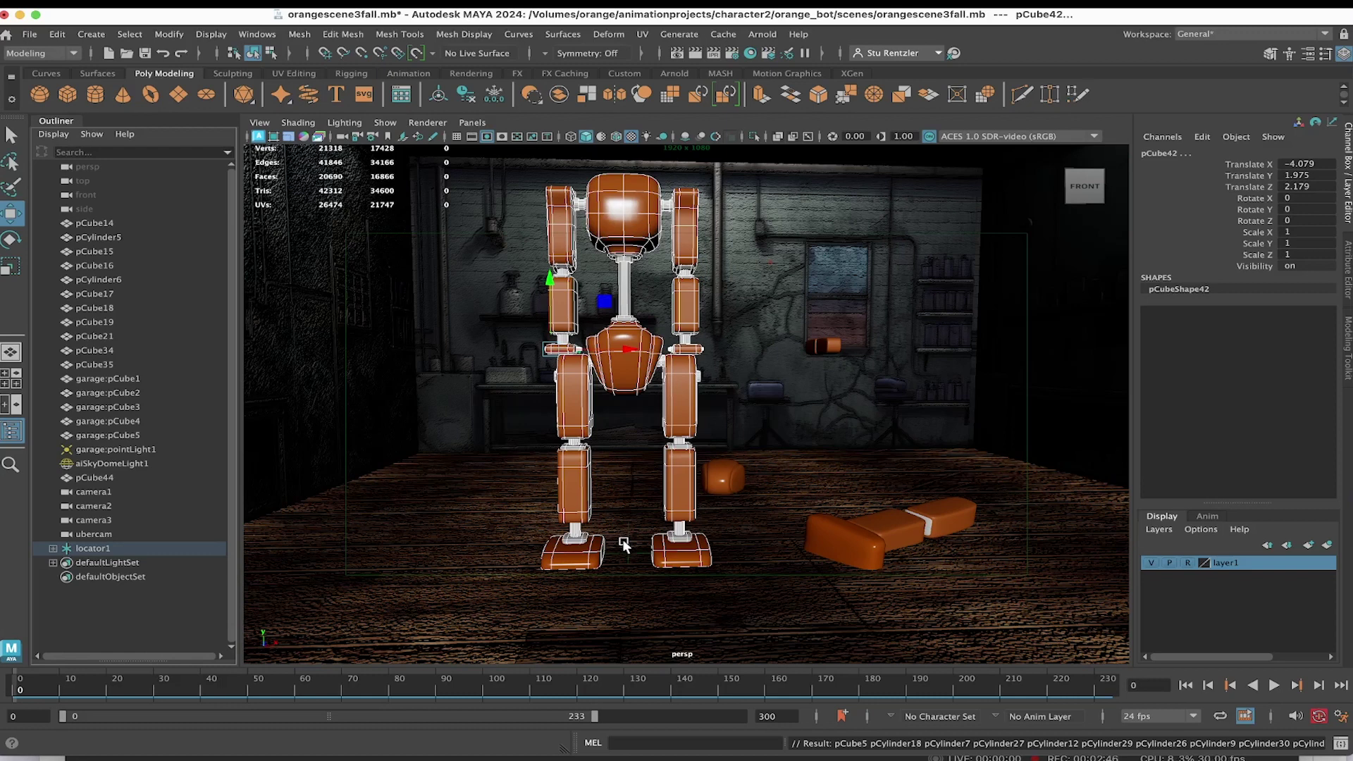
Select the locator and set a keyframe on it at frame 0
left_click(623, 542)
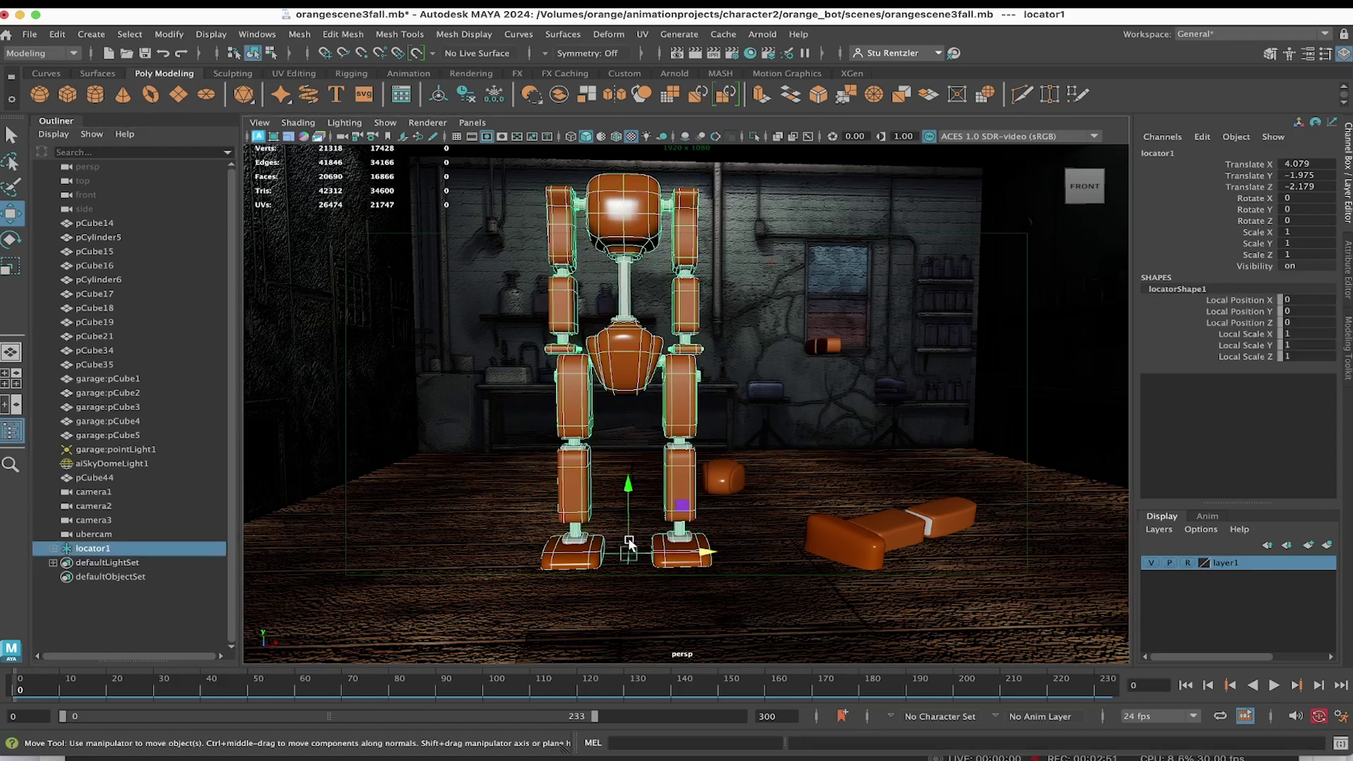
key("alt+v")
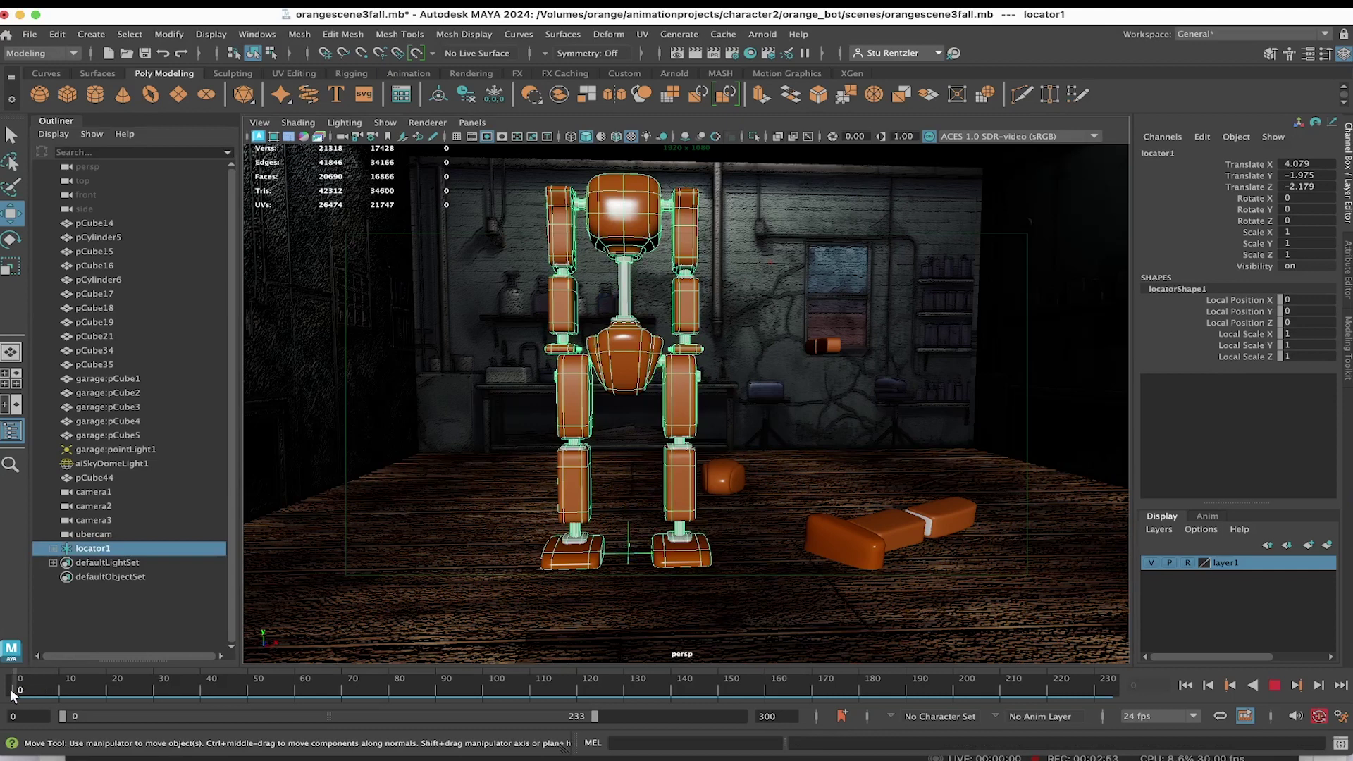
key("alt+v")
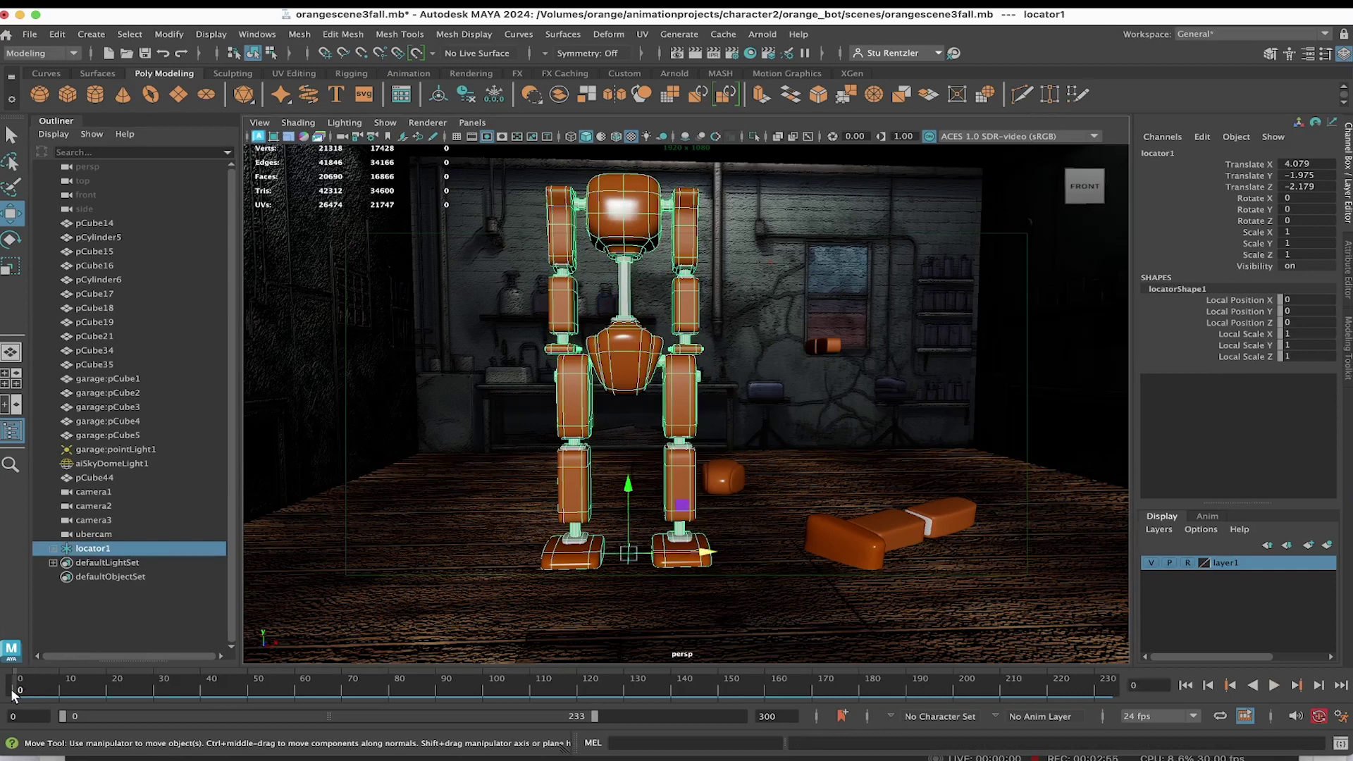
key("s")
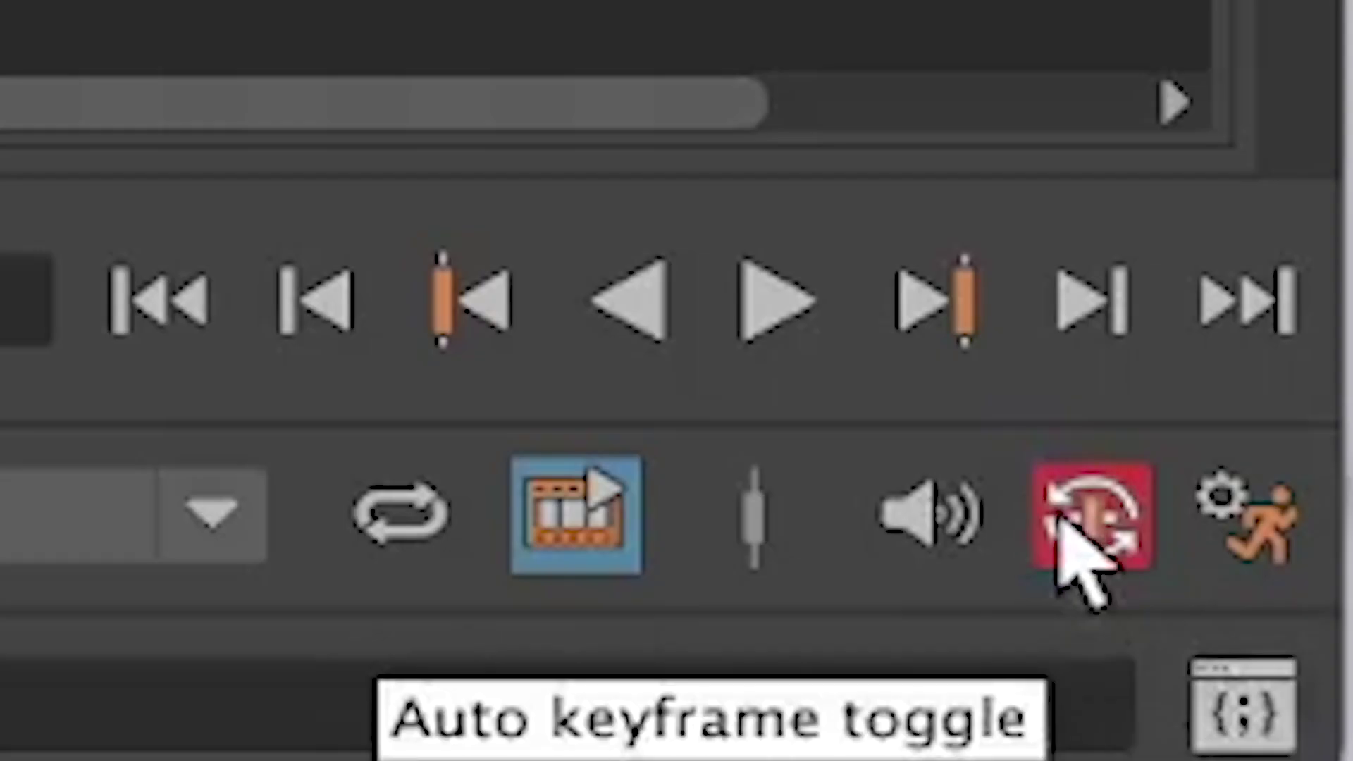
Set the playback speed to 24 fps x 1 in the Time Slider preferences and save them
left_click(1227, 530)
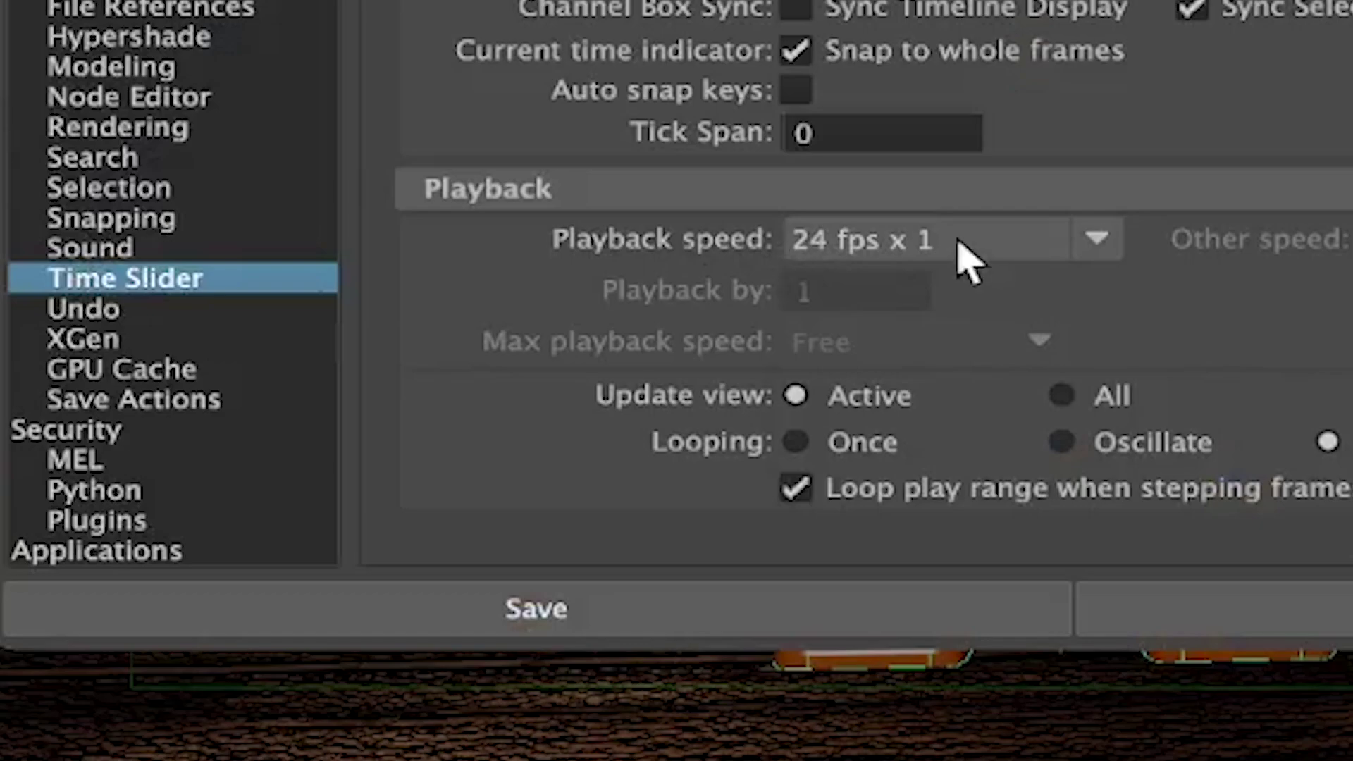
left_click(596, 440)
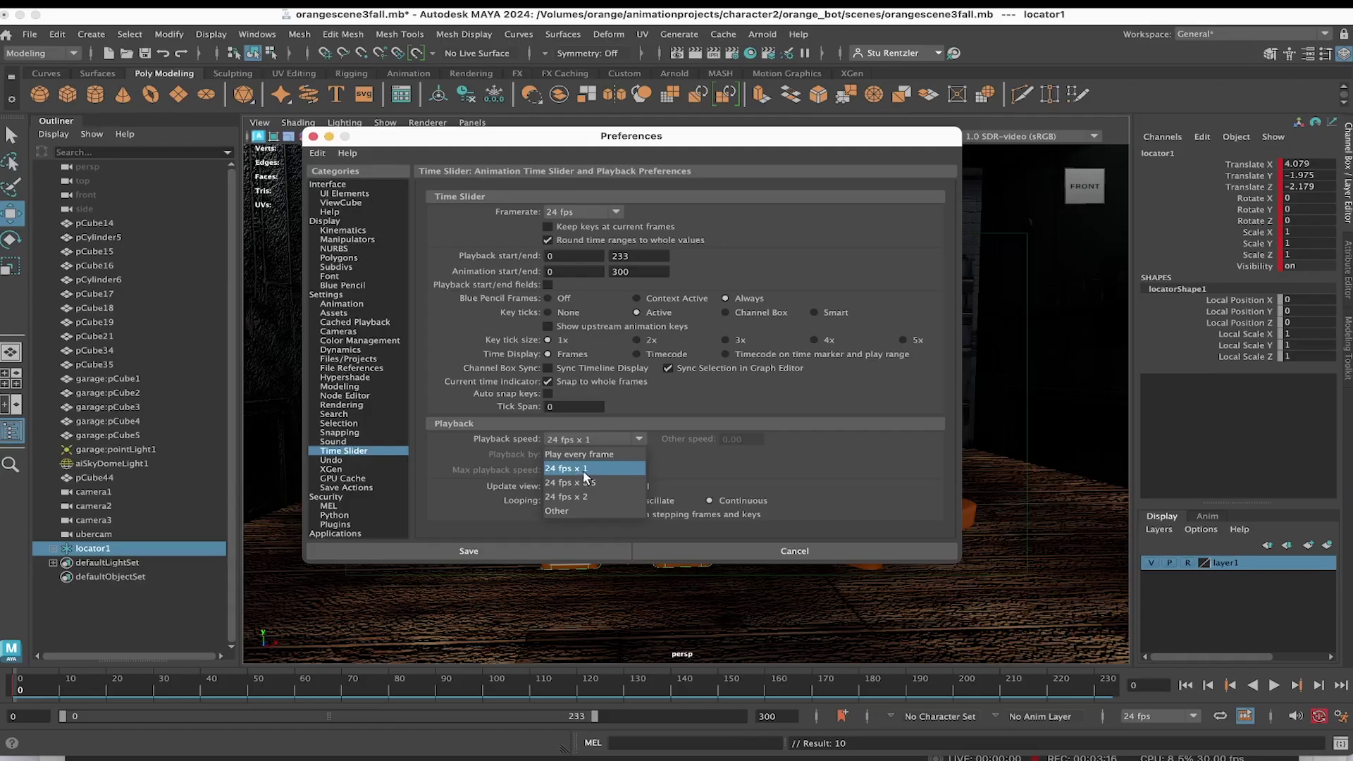
left_click(590, 469)
left_click(469, 551)
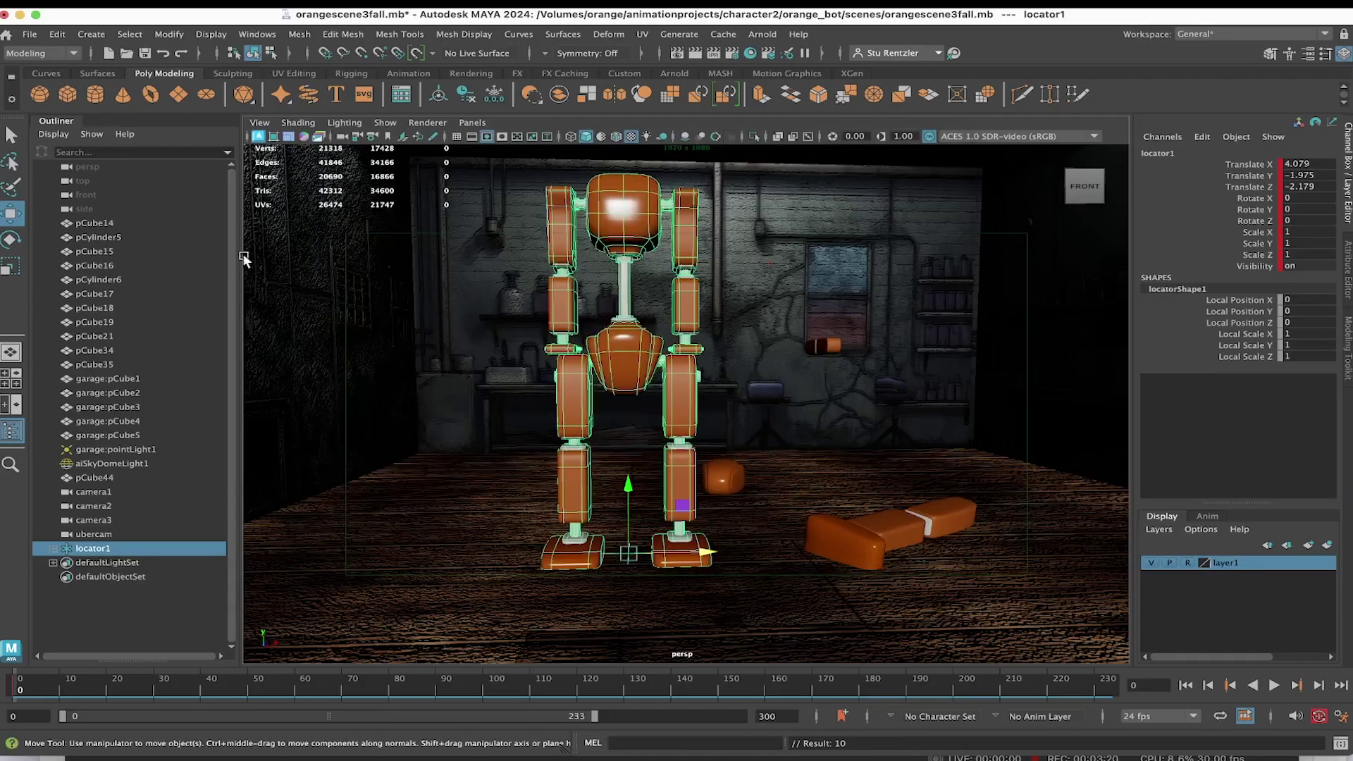
Set a keyframe for the locator's upright pose at frame 60
left_click_drag(57, 571, 971, 624)
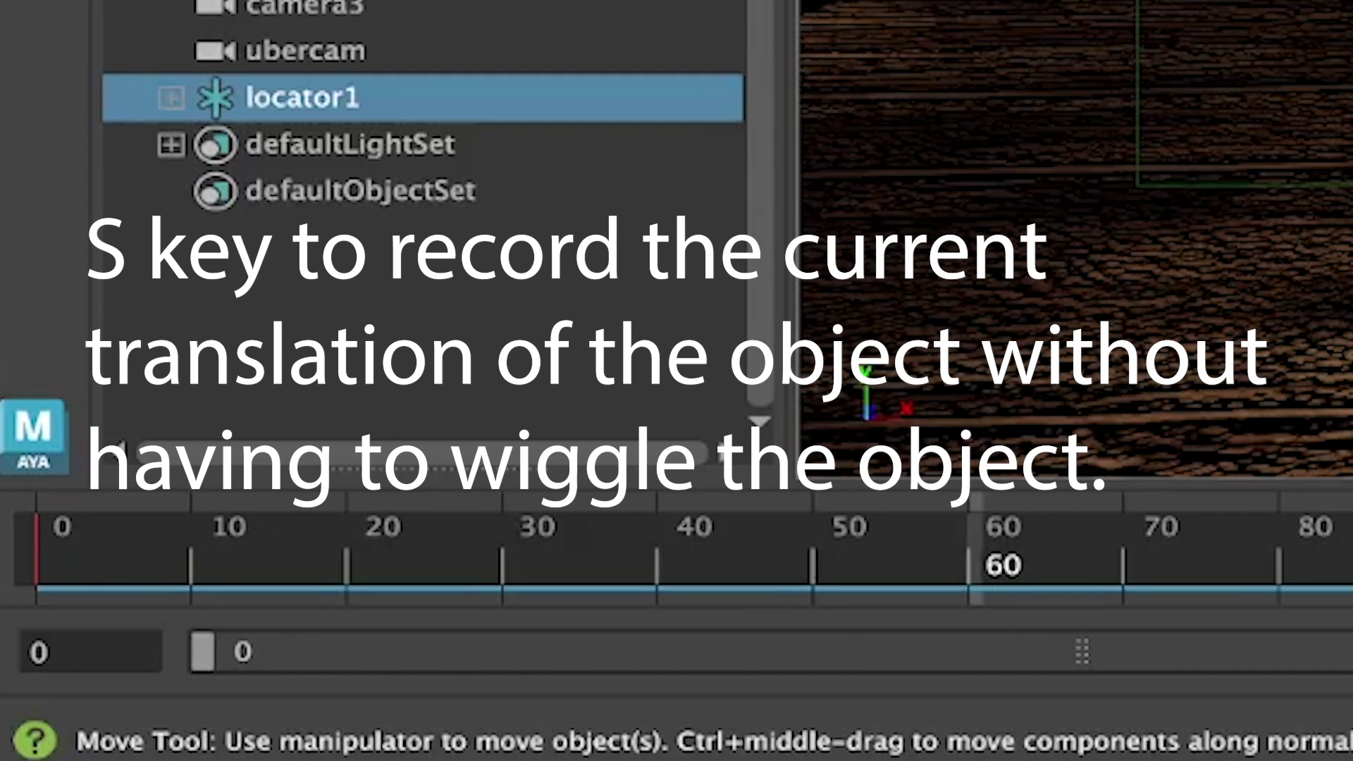
key("s")
At frame 15, tilt the robot sideways by rotating the locator to about 4.27° in Z
left_click_drag(997, 568, 187, 555)
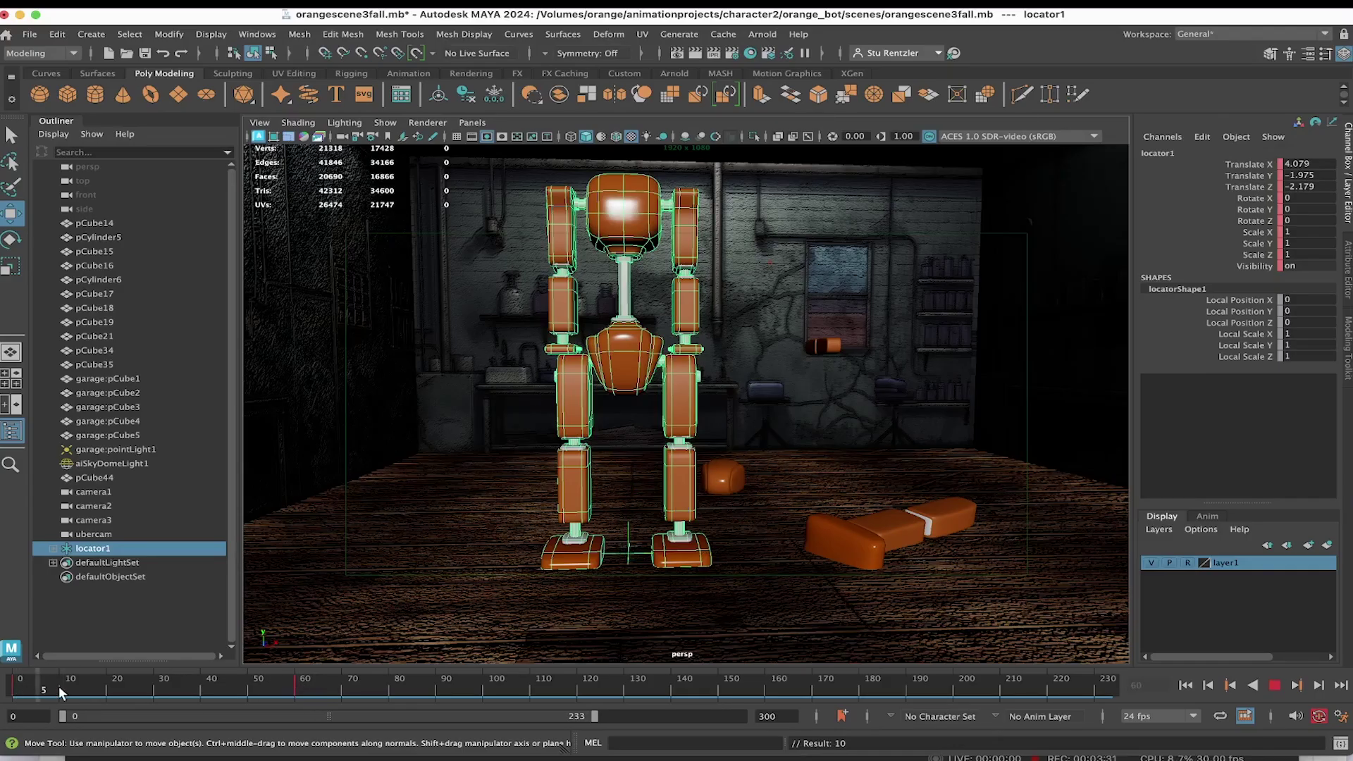
mouse_move(60, 687)
left_mouse_down()
mouse_move(98, 691)
mouse_move(84, 692)
left_mouse_up()
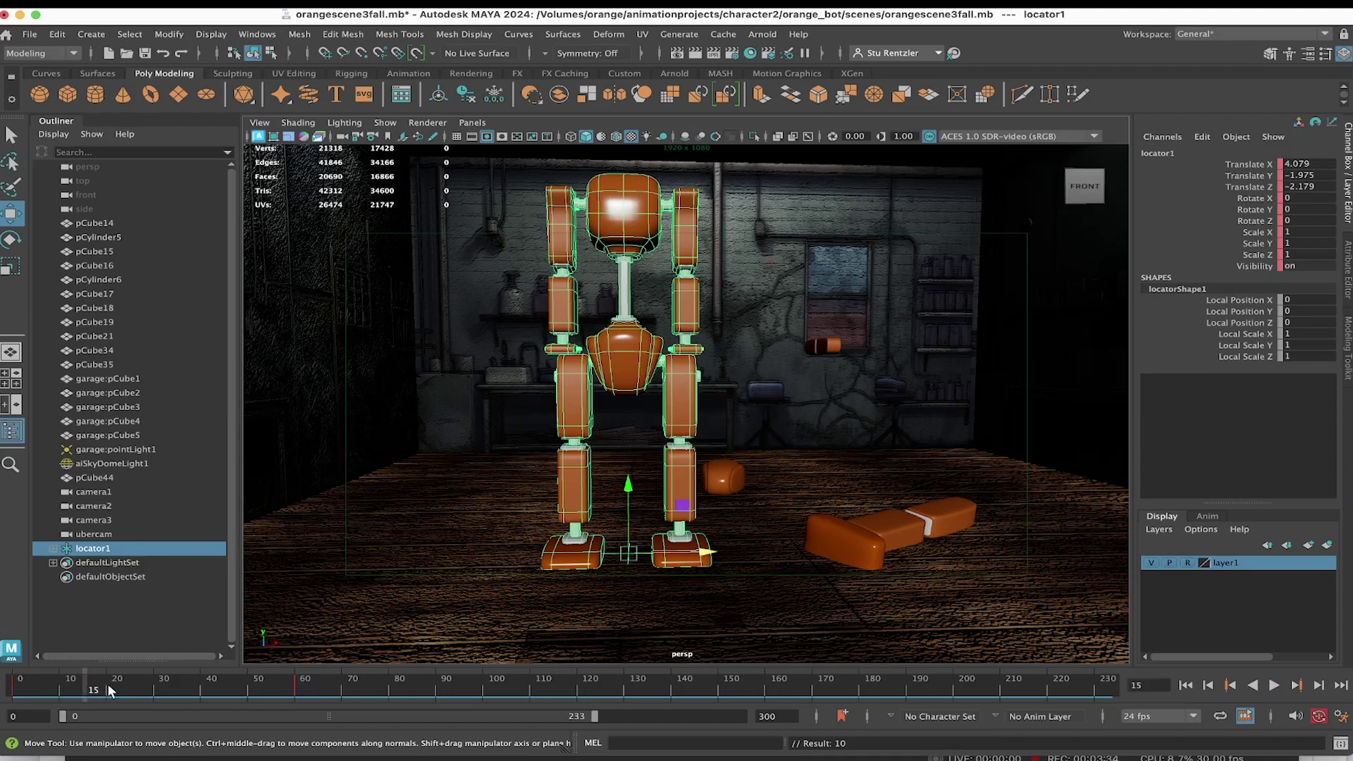
left_click(1153, 685)
type("15")
left_click(11, 239)
left_click_drag(625, 499, 644, 498)
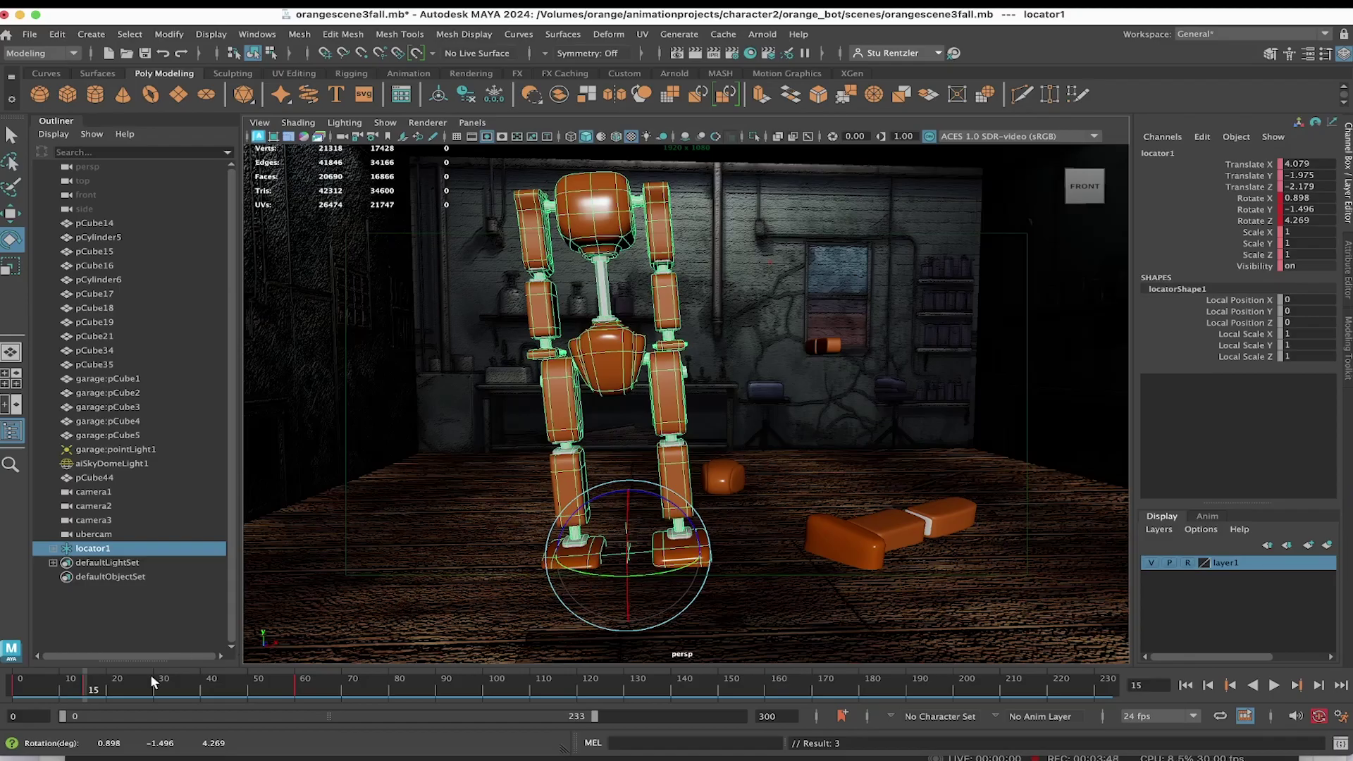
At frame 40, tilt the robot the opposite way by rotating the locator to about -4.14° in Z, and scrub through the sway
key("alt+v")
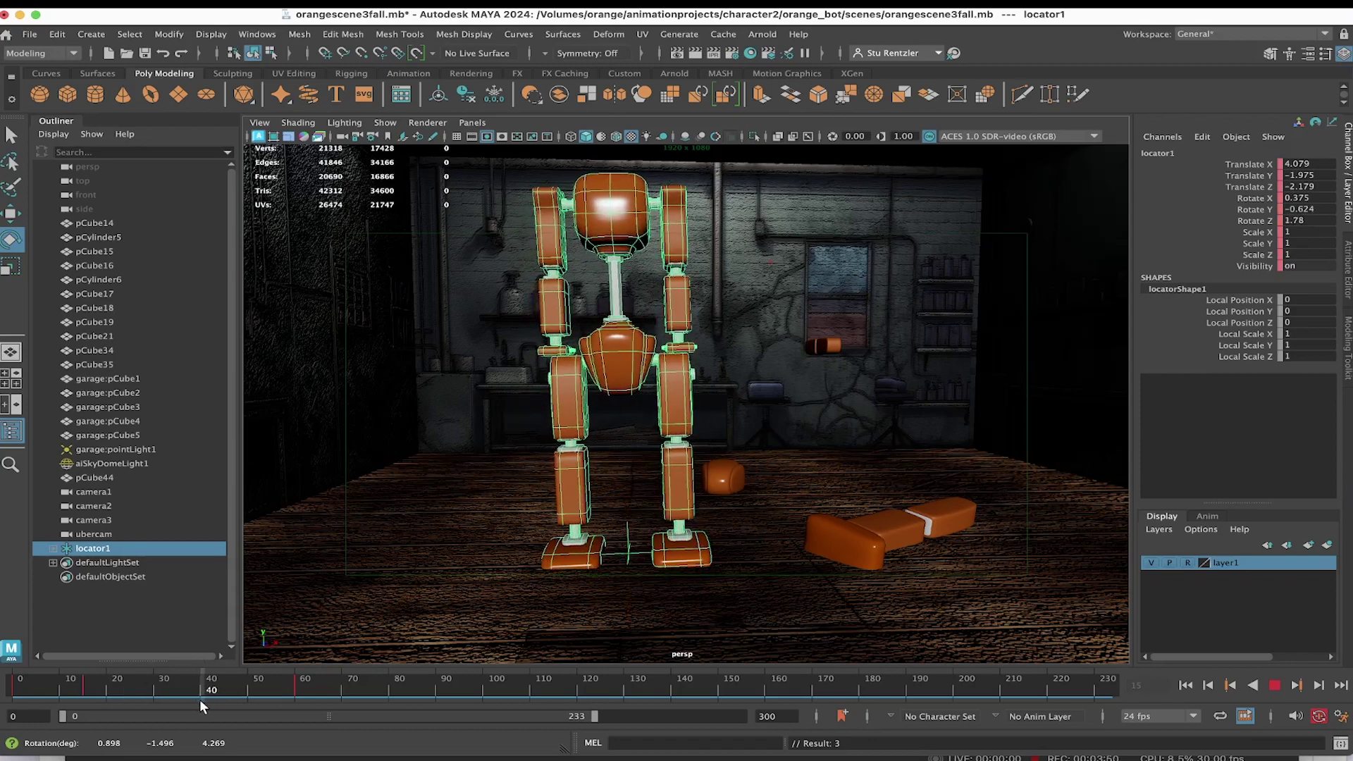
mouse_move(208, 701)
left_mouse_down()
mouse_move(302, 705)
mouse_move(164, 696)
mouse_move(202, 699)
left_mouse_up()
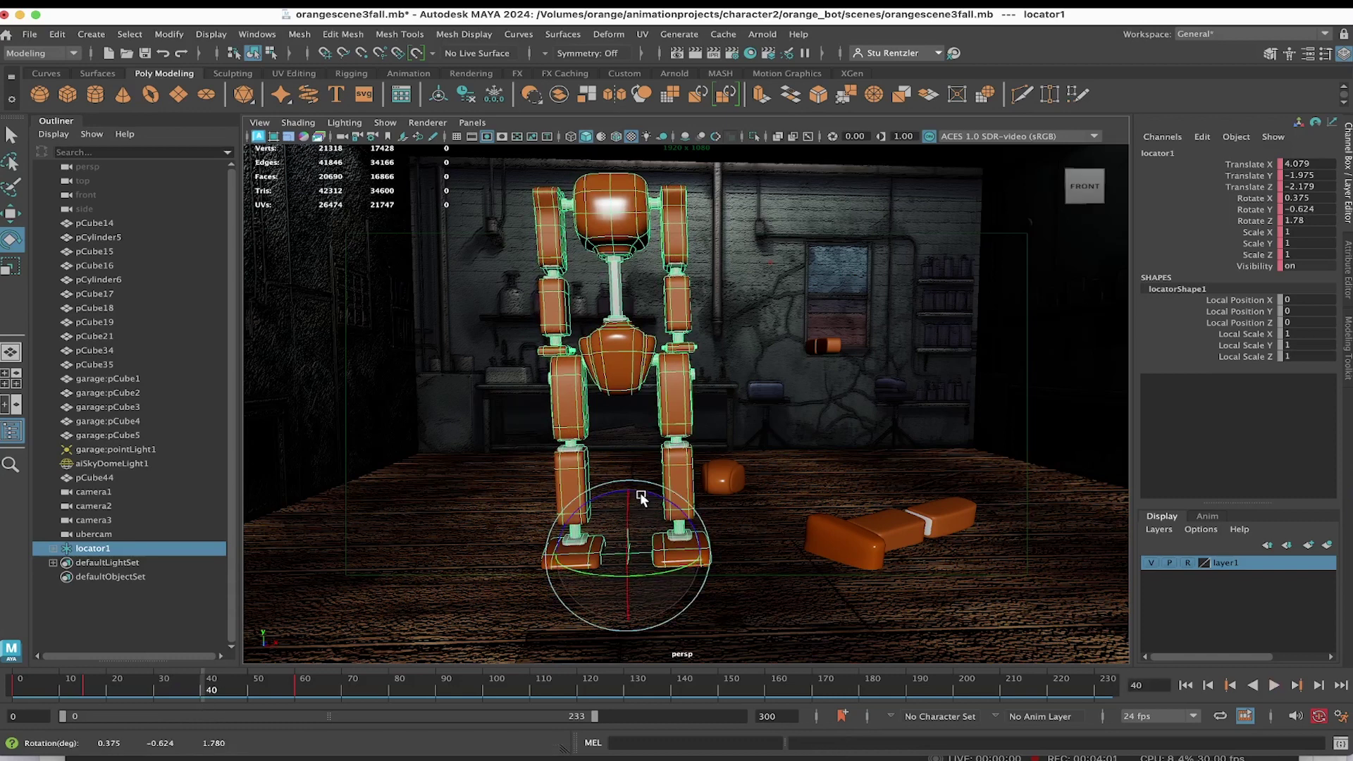
left_click_drag(640, 493, 654, 494)
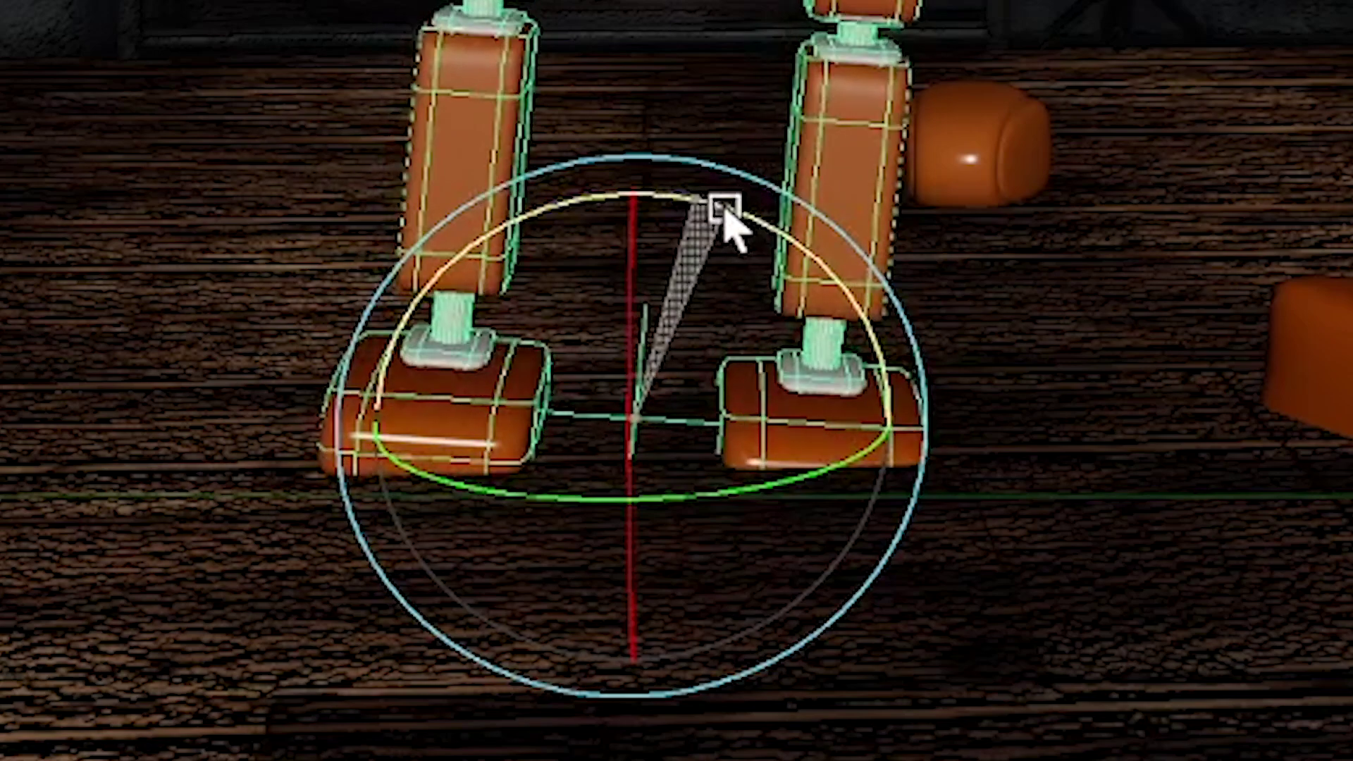
left_click_drag(726, 210, 717, 210)
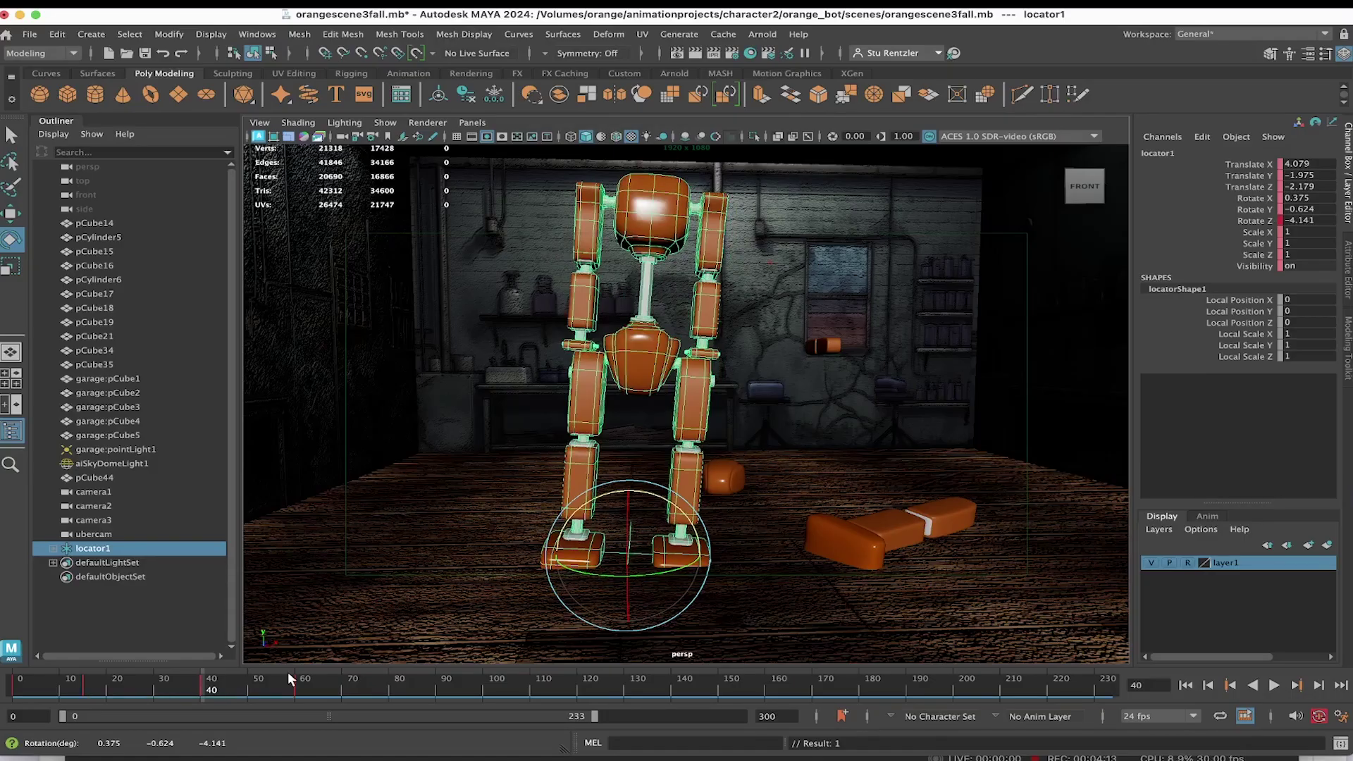
key("alt+v")
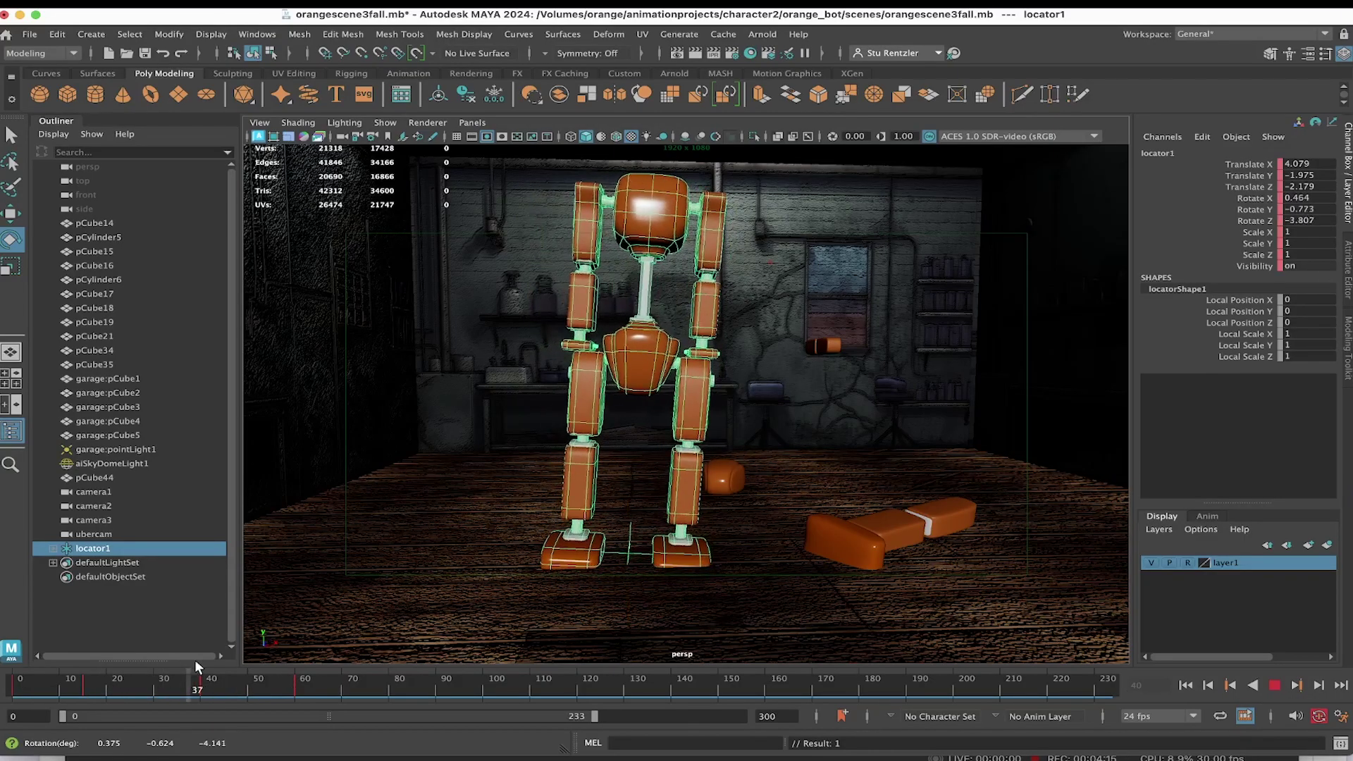
left_click_drag(195, 659, 310, 681)
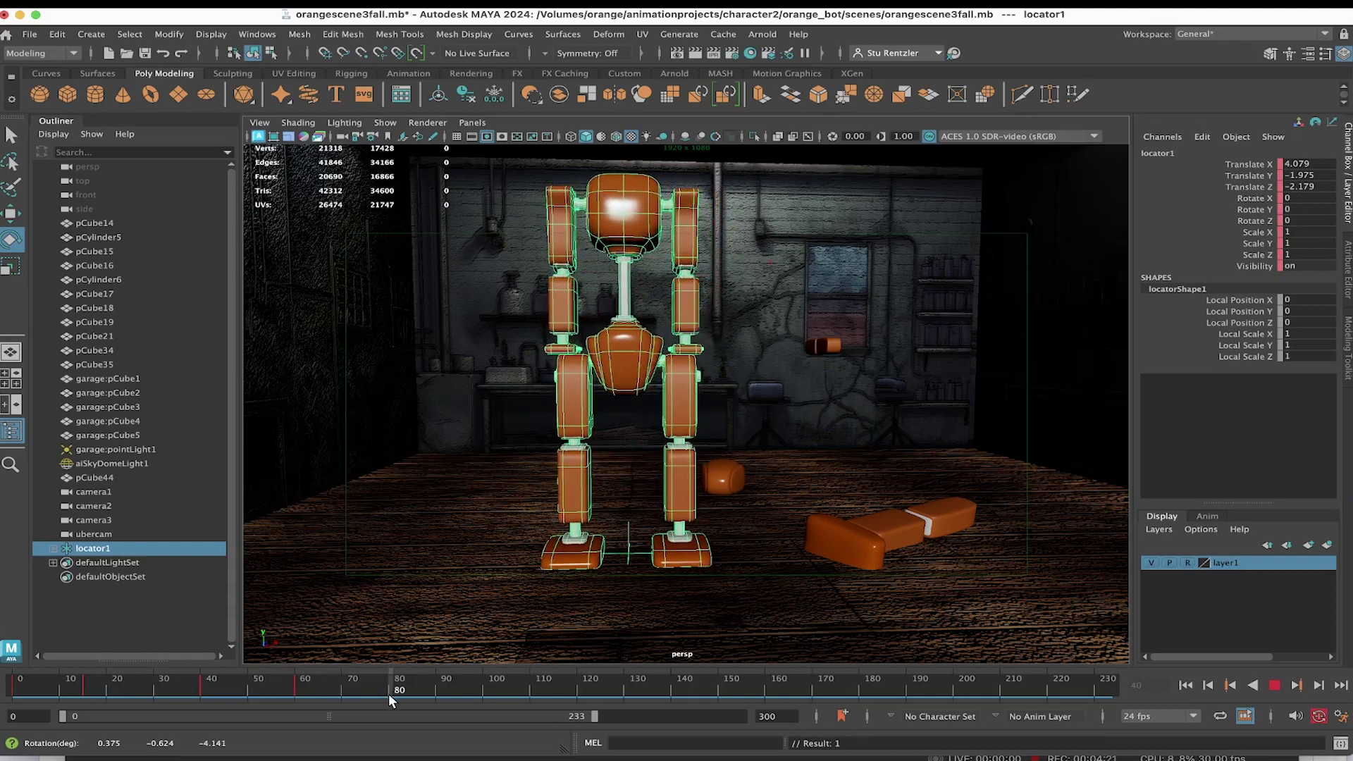
Set a keyframe for the locator's upright pose at frame 70
left_click_drag(388, 694, 341, 686)
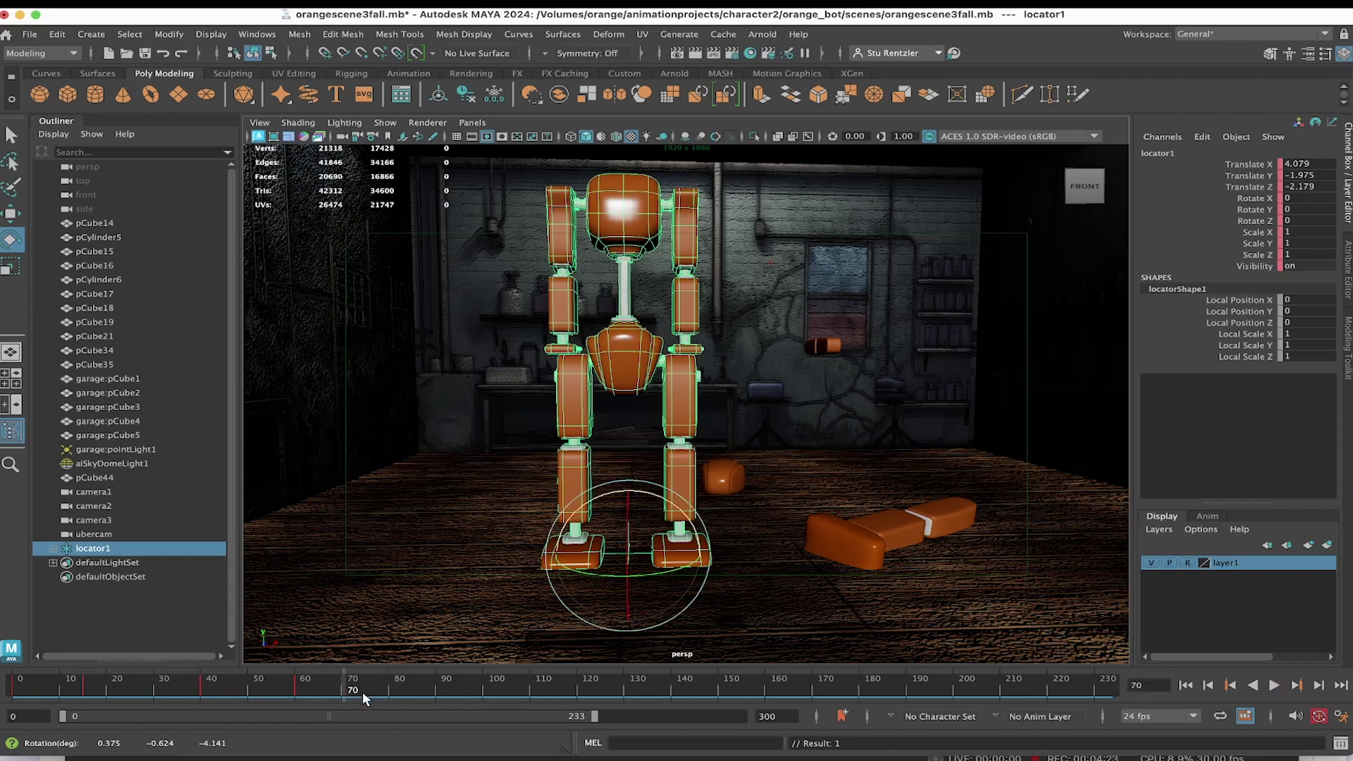
key("s")
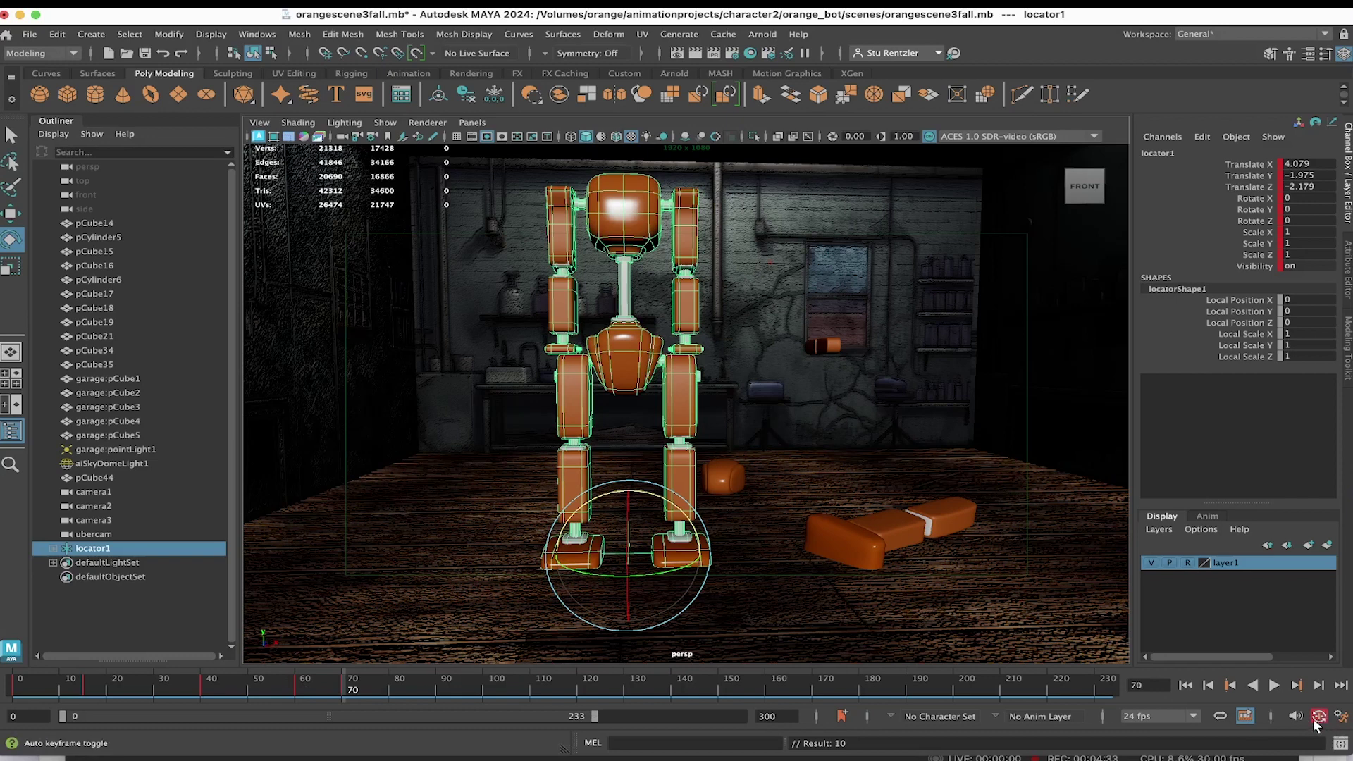
At frame 90, lay the robot back onto the floor by rotating the locator to about -82.24° in X
mouse_move(317, 688)
left_mouse_down()
mouse_move(295, 689)
mouse_move(408, 692)
left_mouse_up()
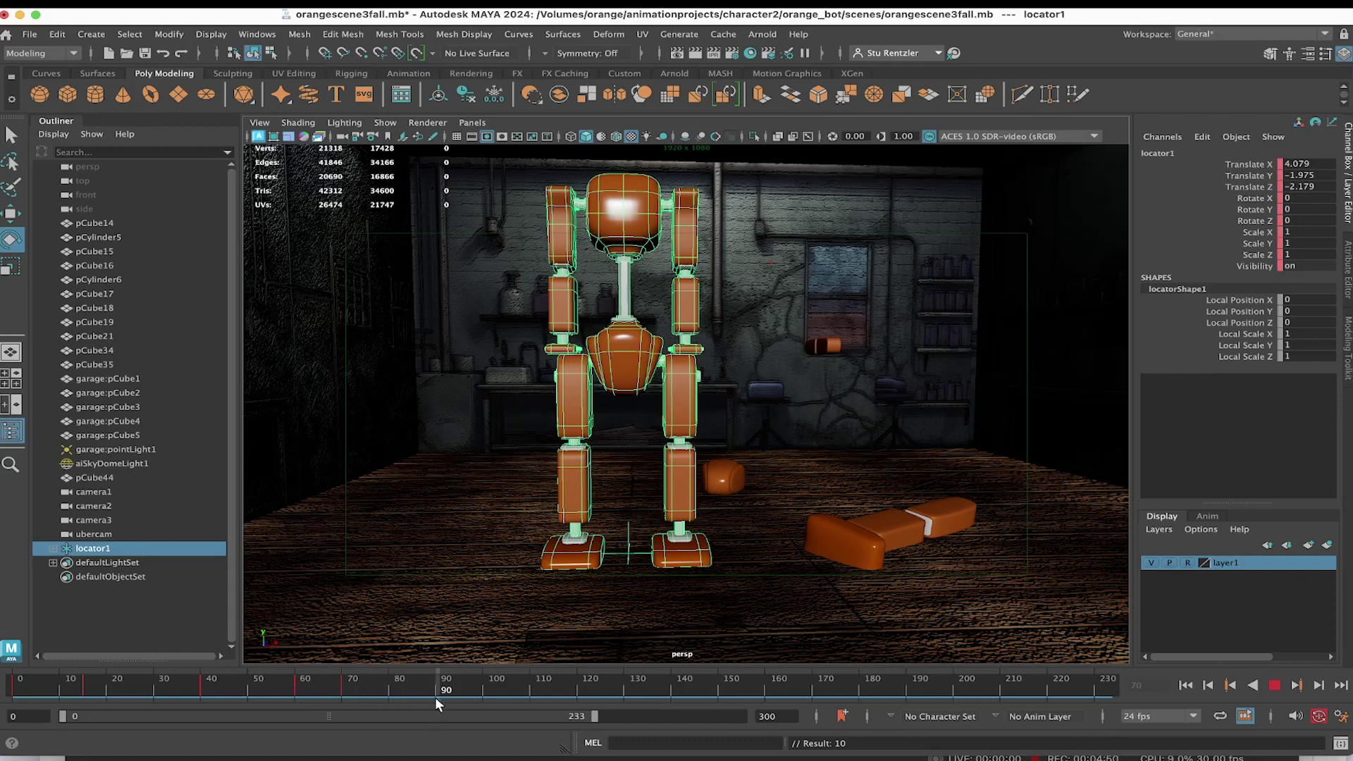
key("e")
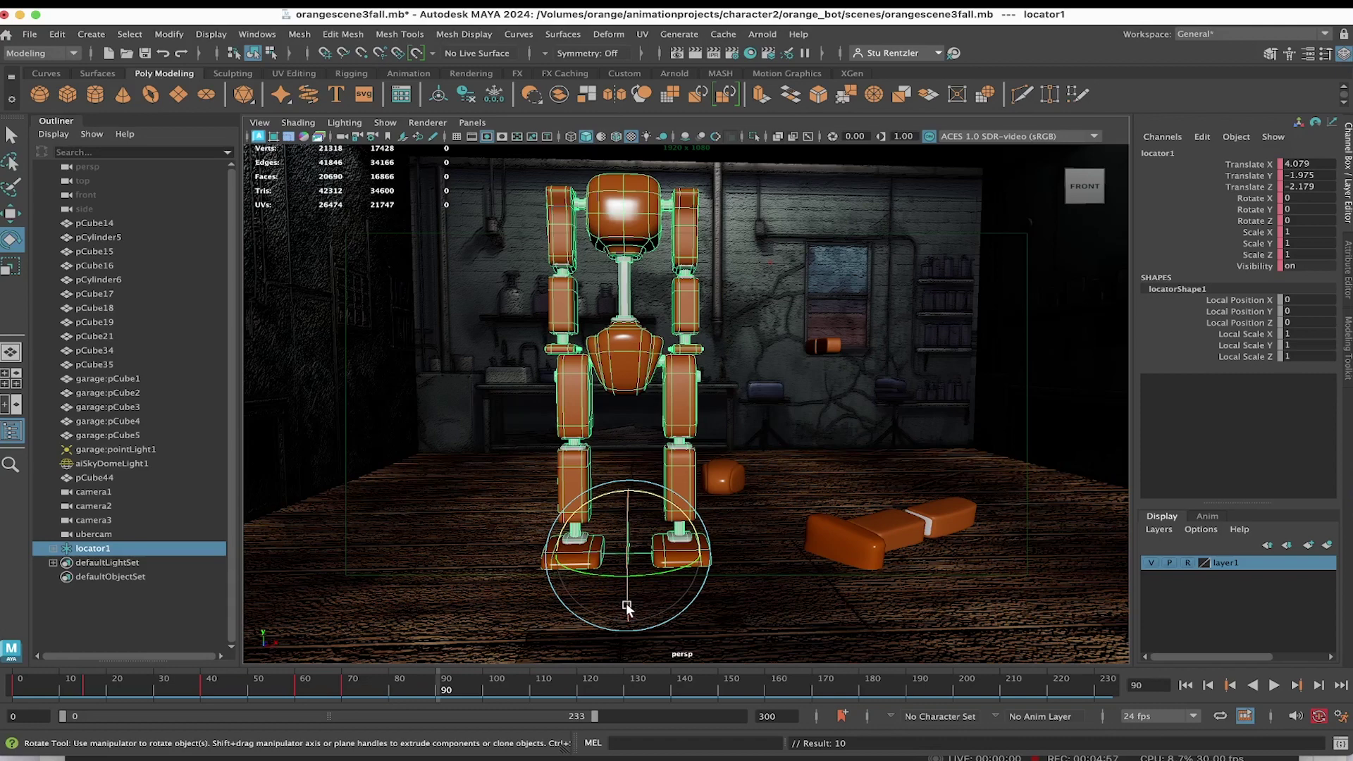
left_click_drag(627, 608, 616, 519)
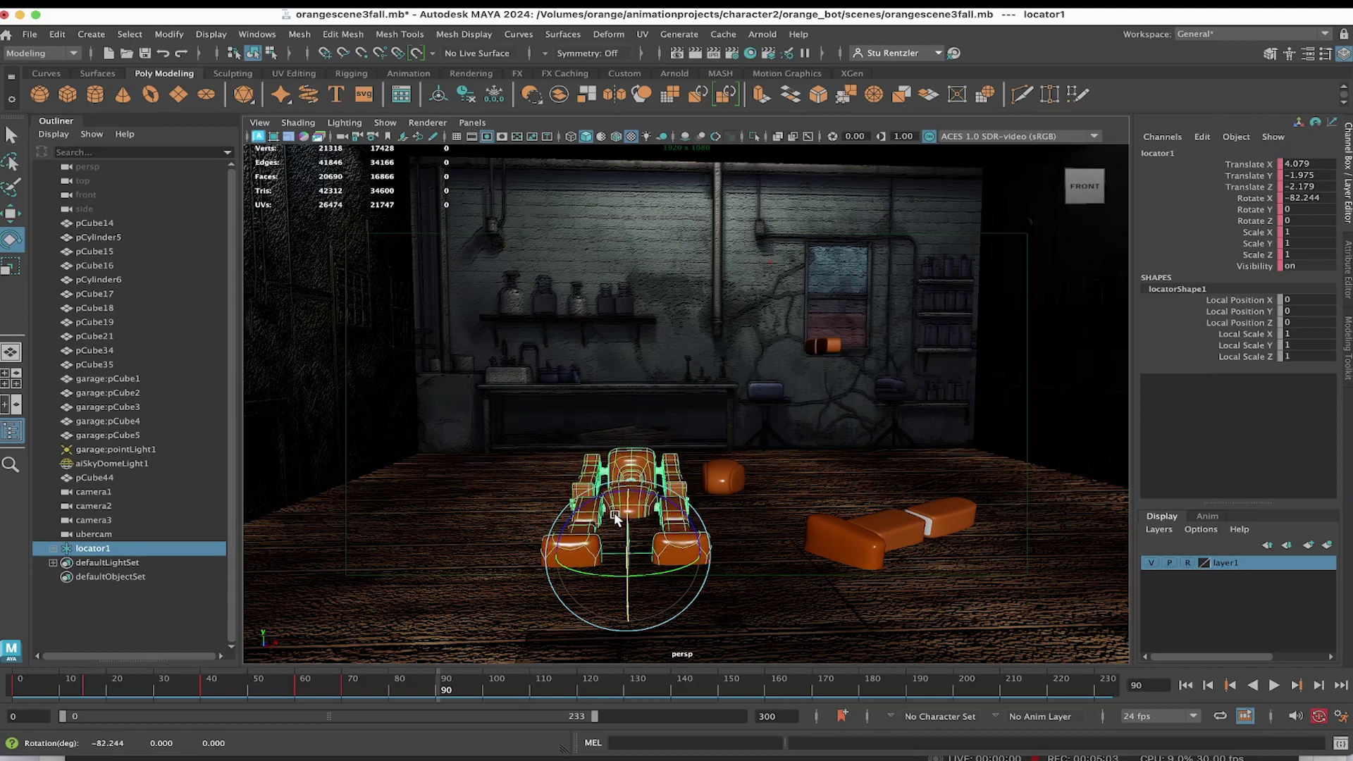
At frame 95, rotate the locator in X to add a bounce between the fallen-pose keys at frames 90 and 100
left_click(416, 682)
key("alt+v")
left_click_drag(412, 685, 459, 684)
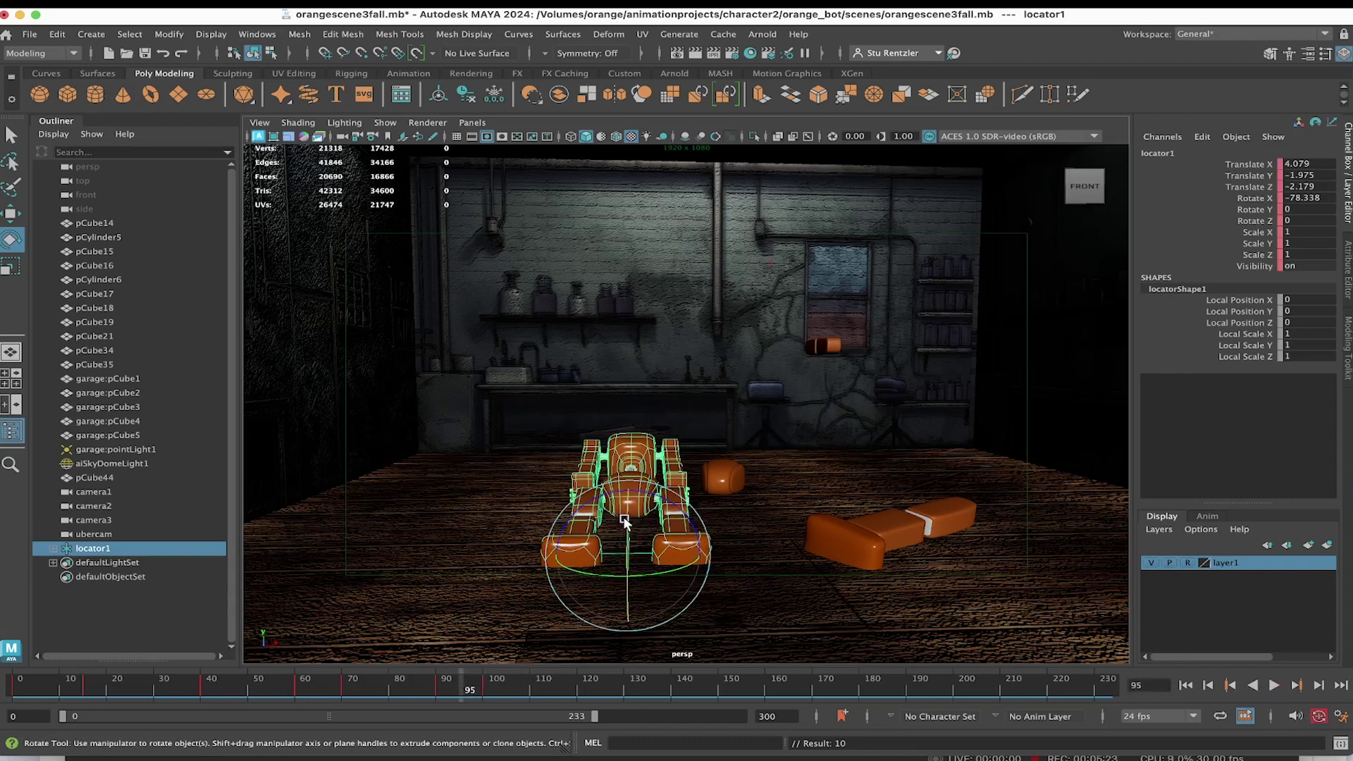
left_click_drag(626, 522, 510, 645)
Play the sway and fall from frame 0 to check the timing, and stop playback after the fall
left_click(20, 683)
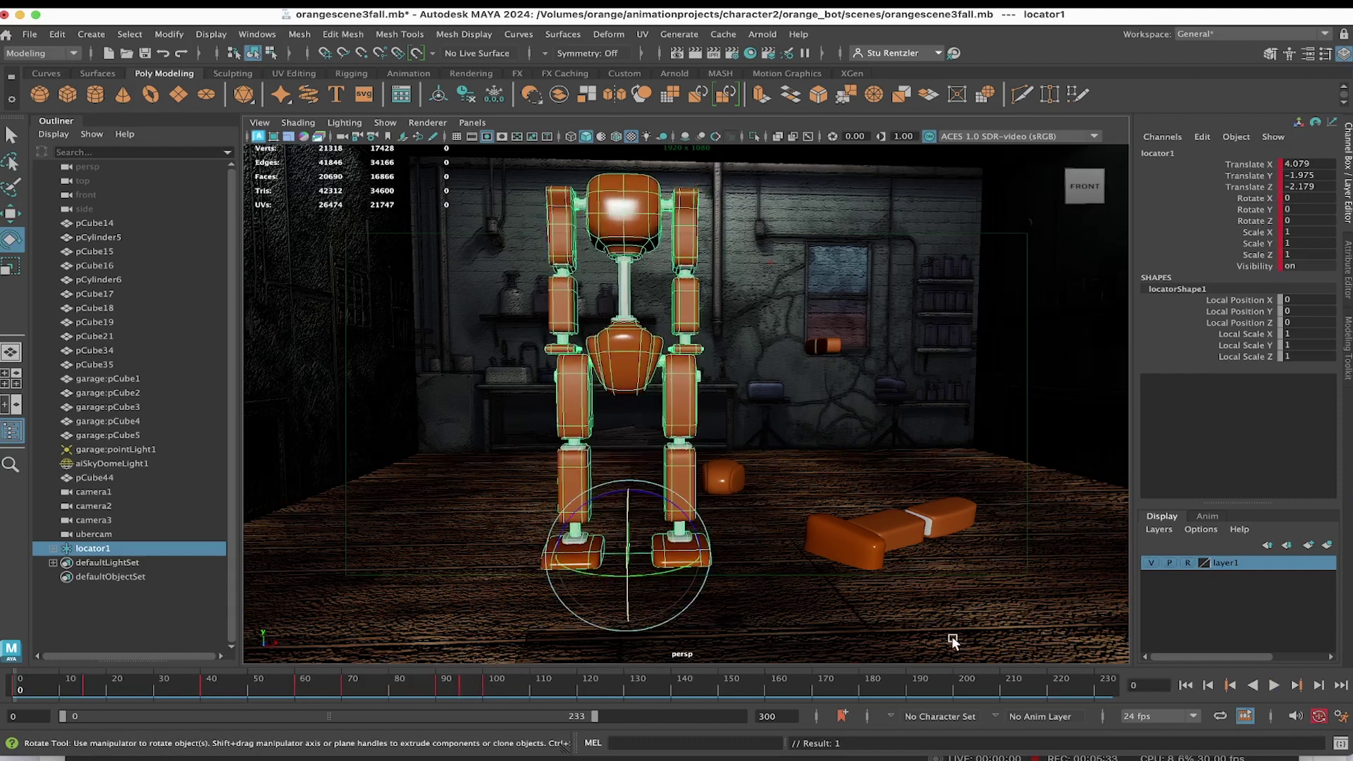
left_click(1274, 685)
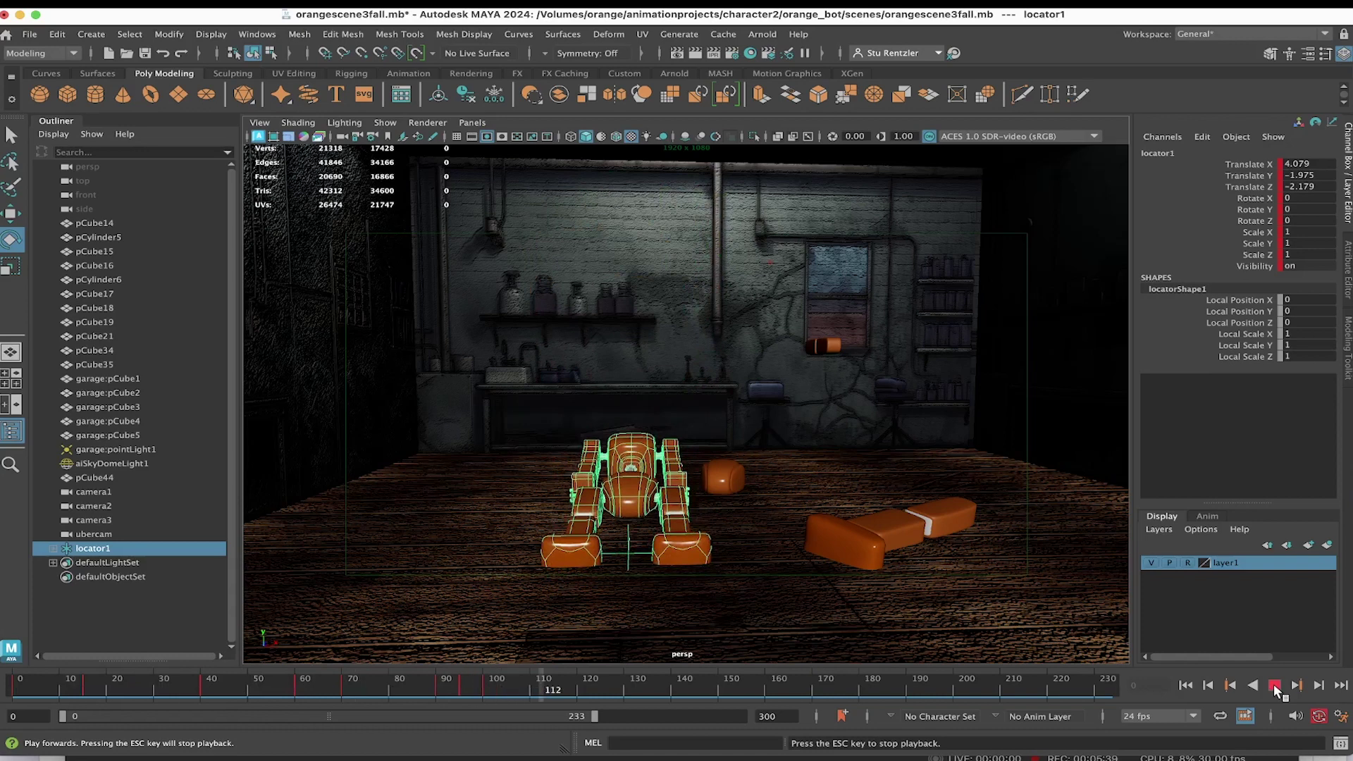
left_click(1274, 685)
key("e")
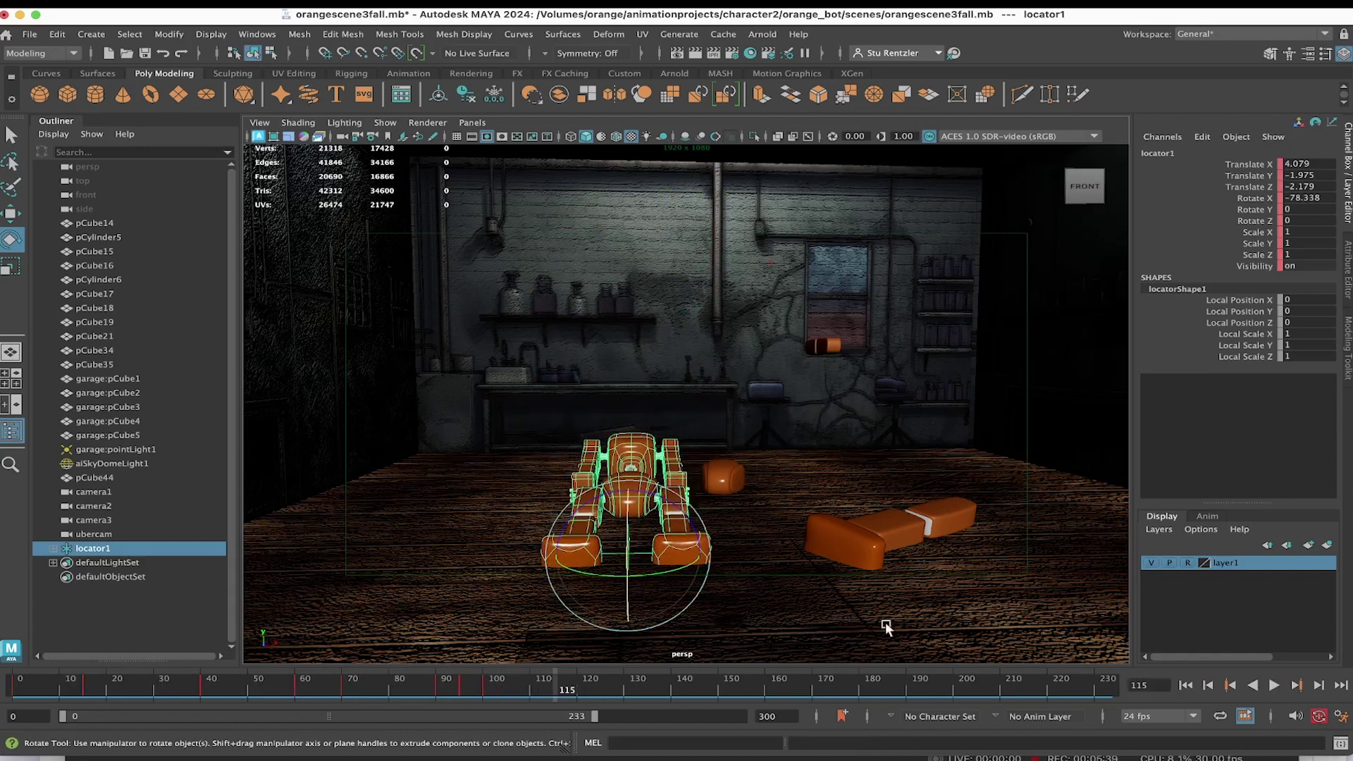
Select the fall keyframes from frame 90 to 100 and move them together to frames 75 to 85
left_click(498, 684)
left_click_drag(493, 684, 441, 685, "shift")
left_click(519, 683)
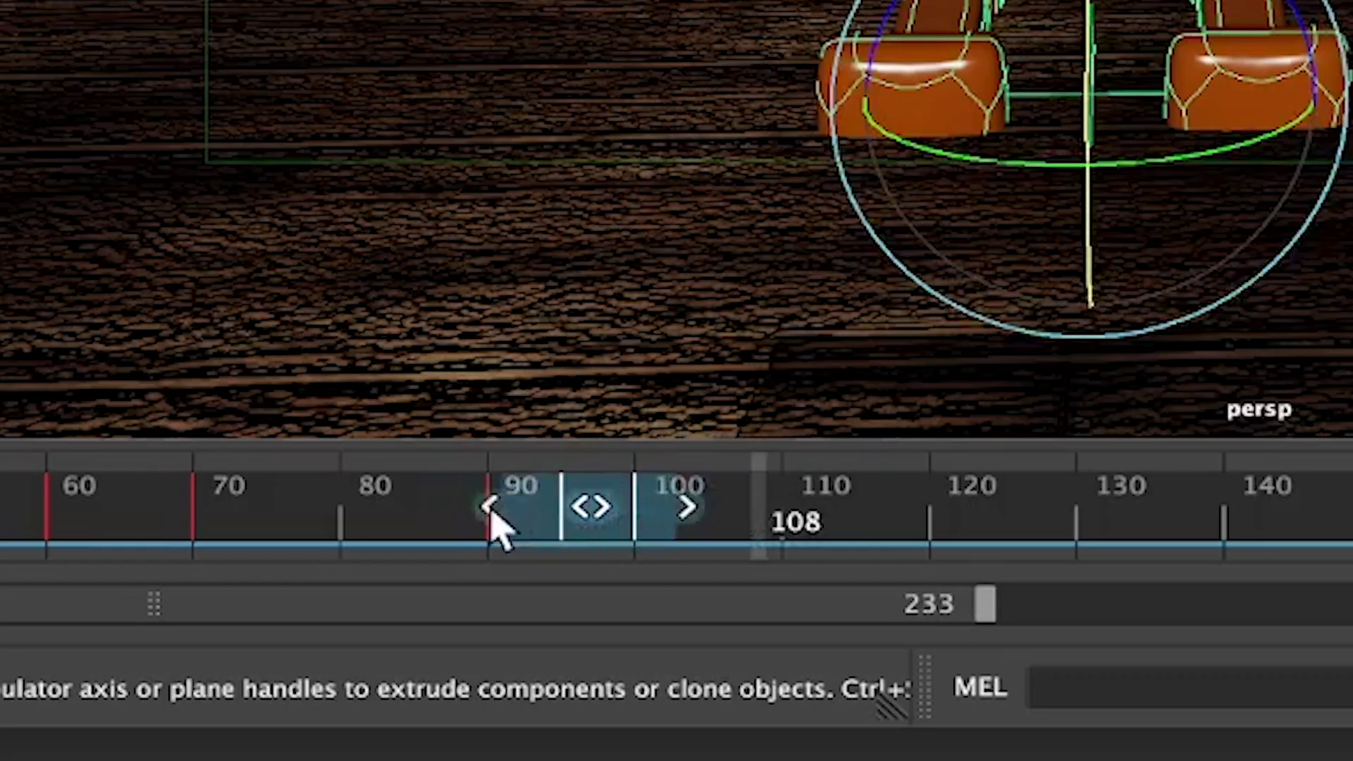
left_click_drag(492, 510, 418, 517)
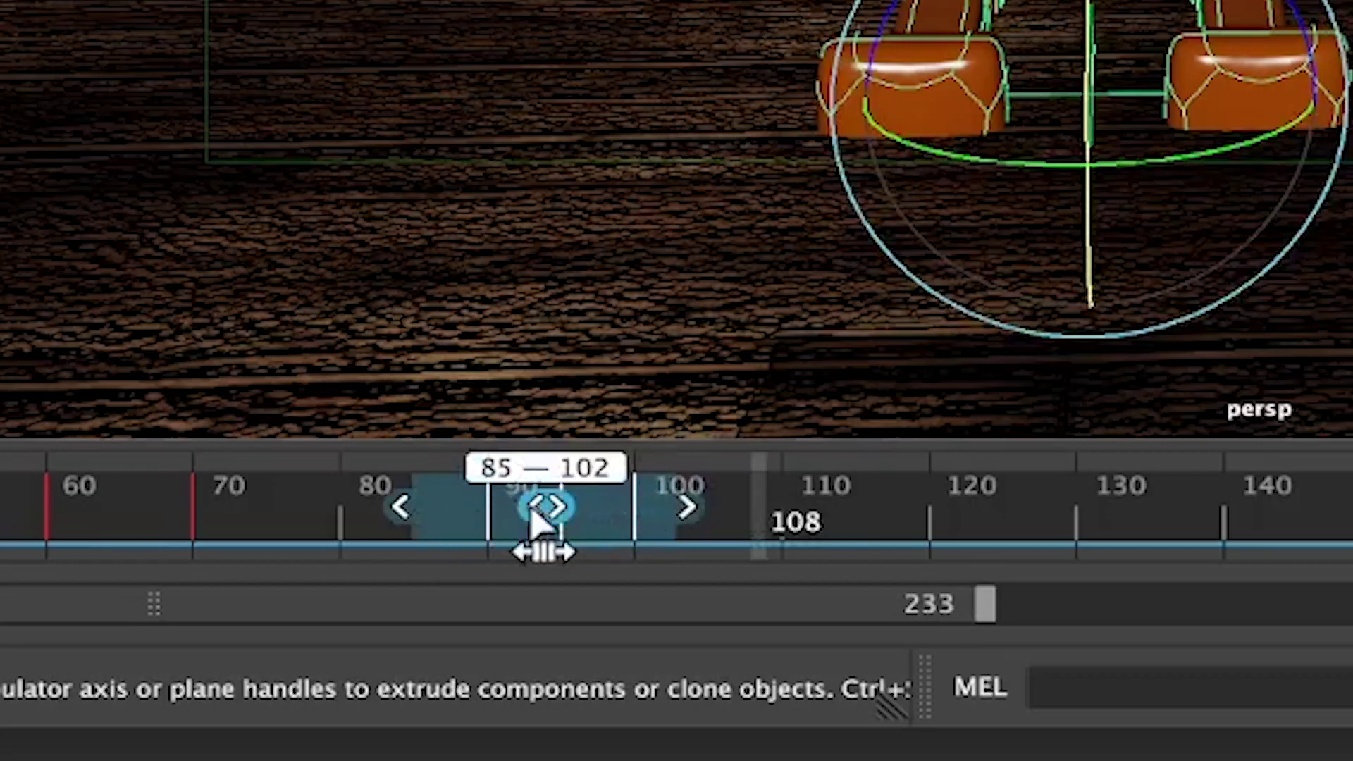
left_click_drag(520, 517, 323, 531)
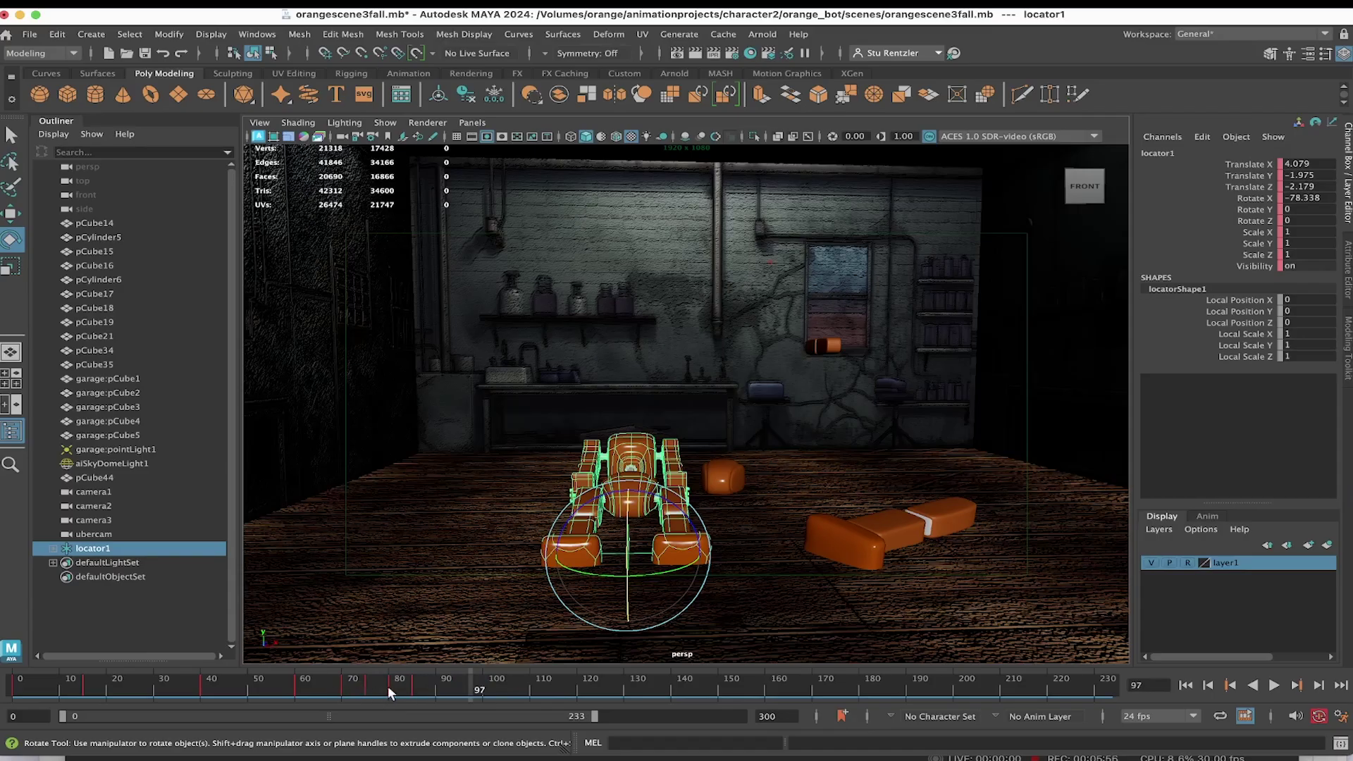
Play the retimed animation from frame 0 and scrub the sway to examine how the feet move against the floor
left_click_drag(129, 698, 19, 680)
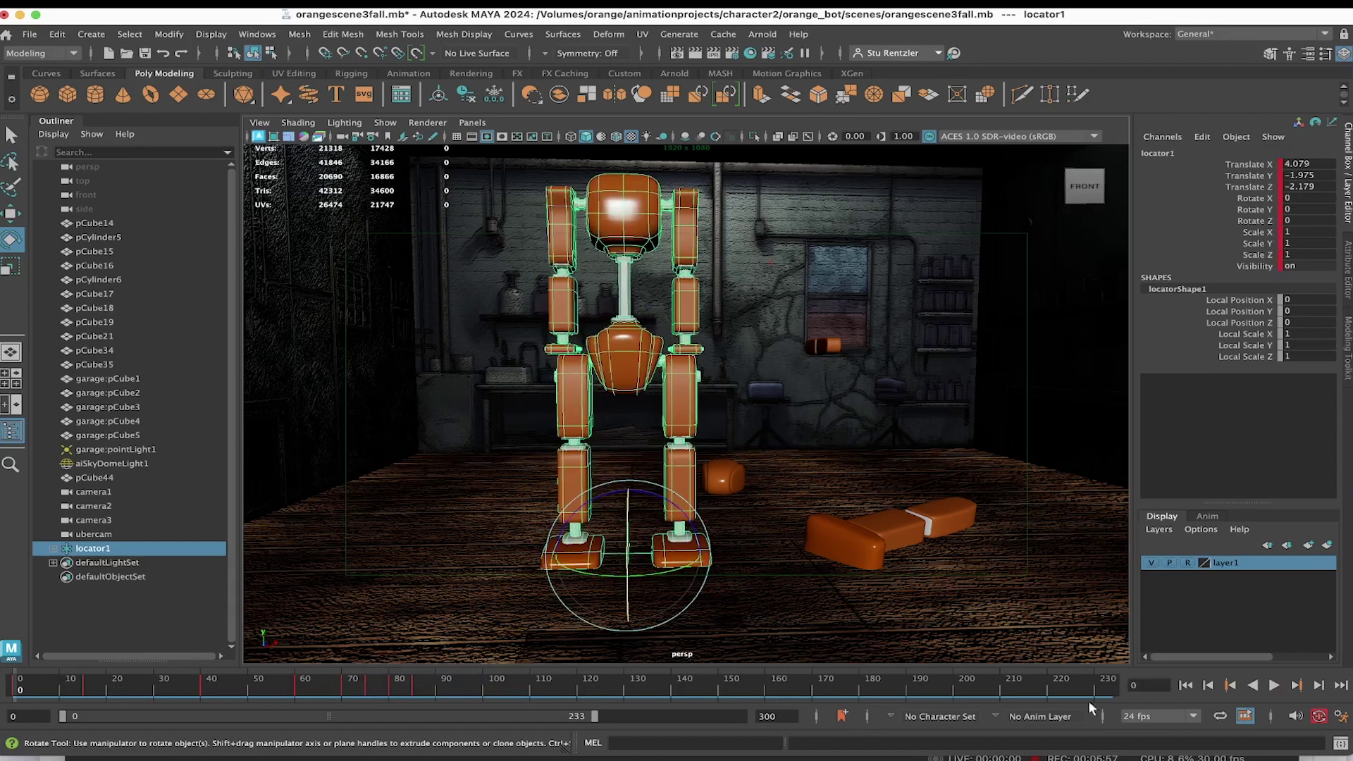
left_click(1274, 685)
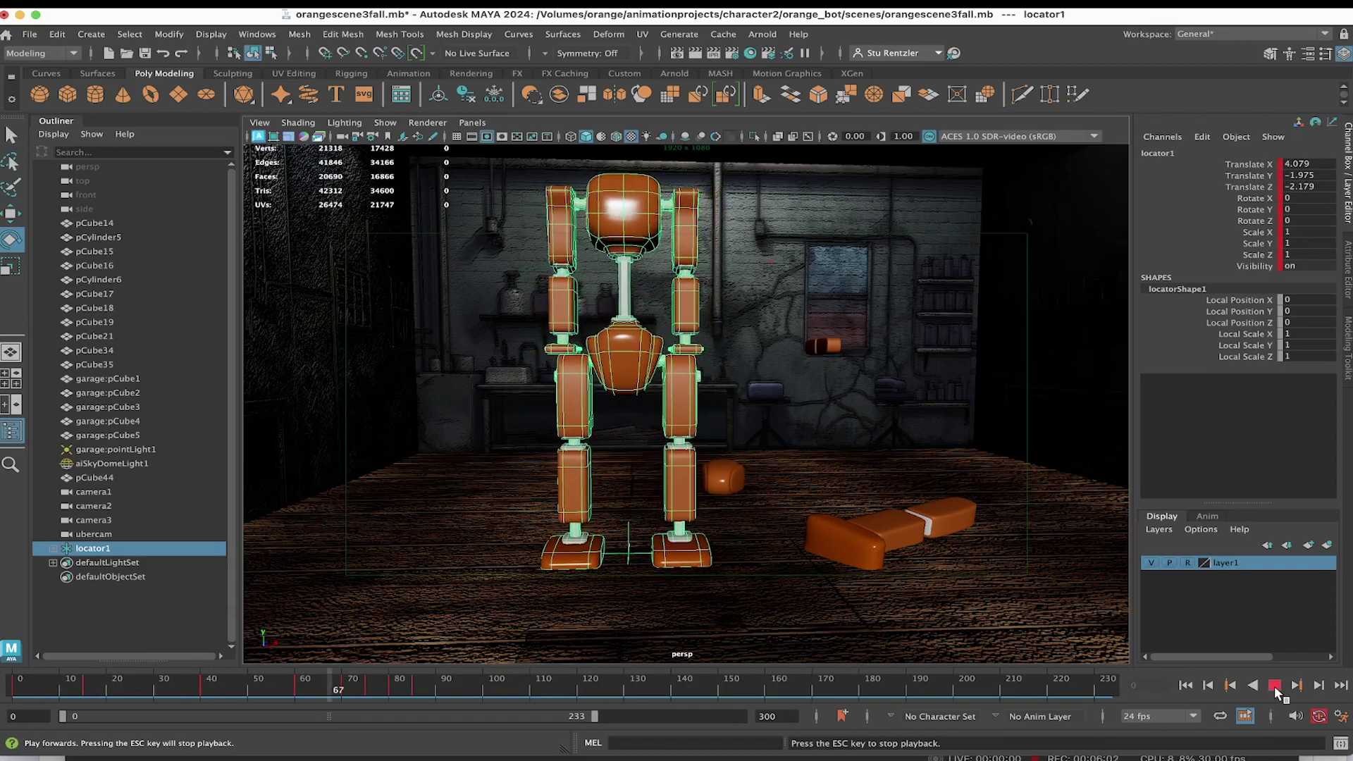
left_click(1274, 684)
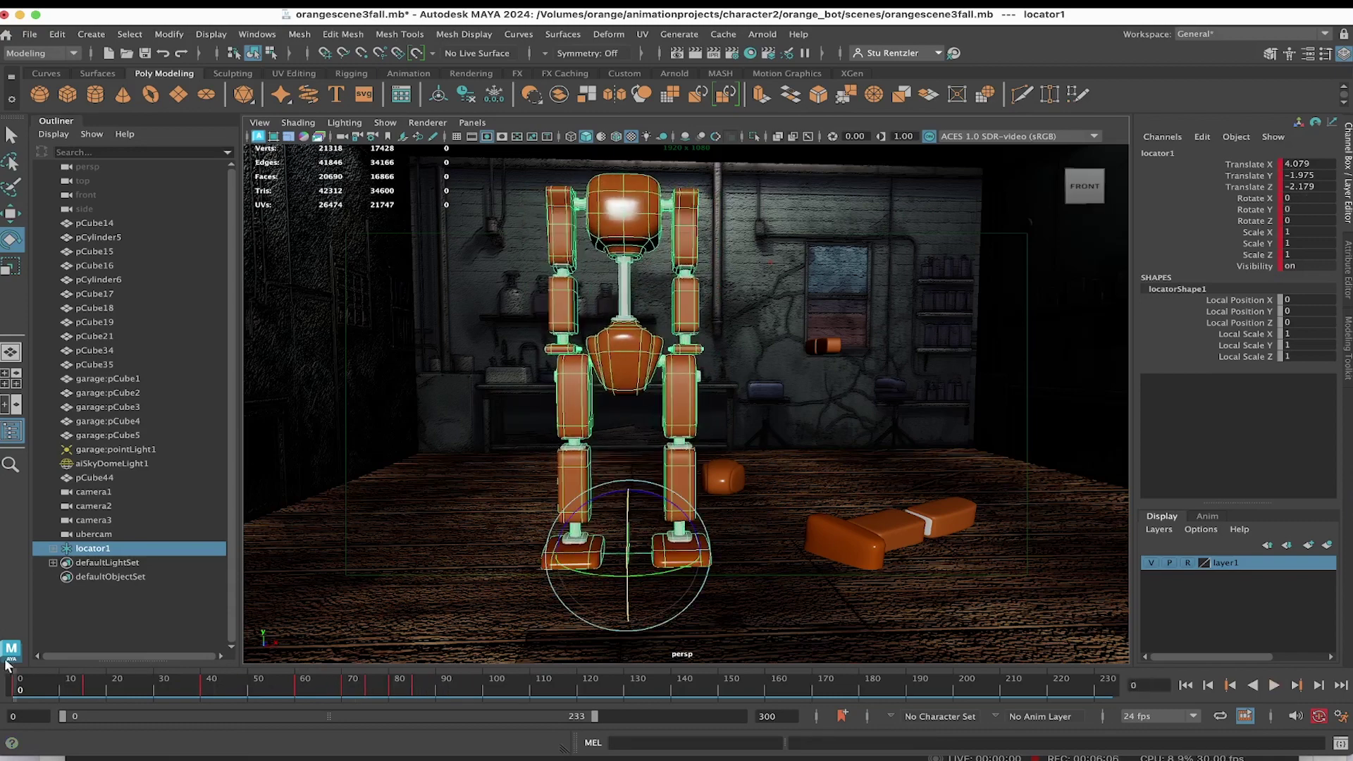
left_click(1275, 685)
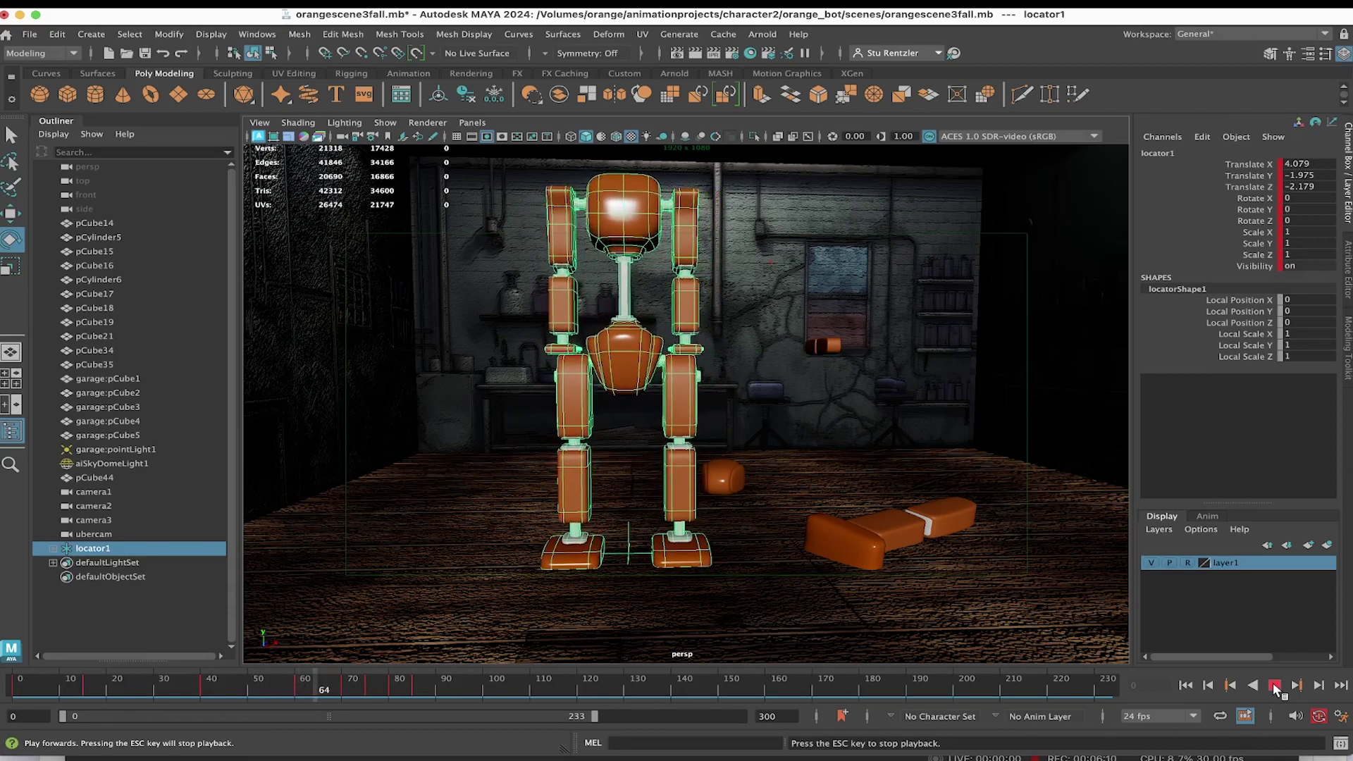
left_click(1275, 685)
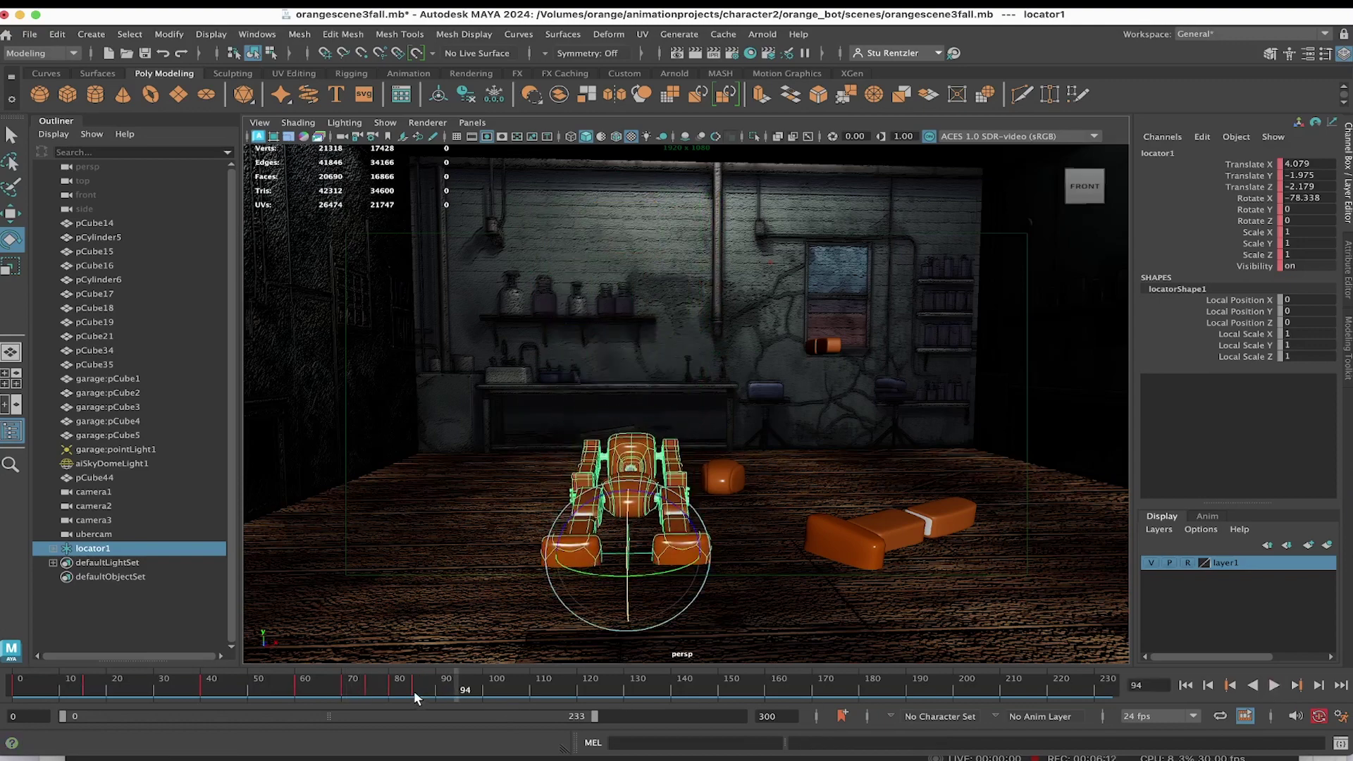
left_click(56, 676)
key("alt+v")
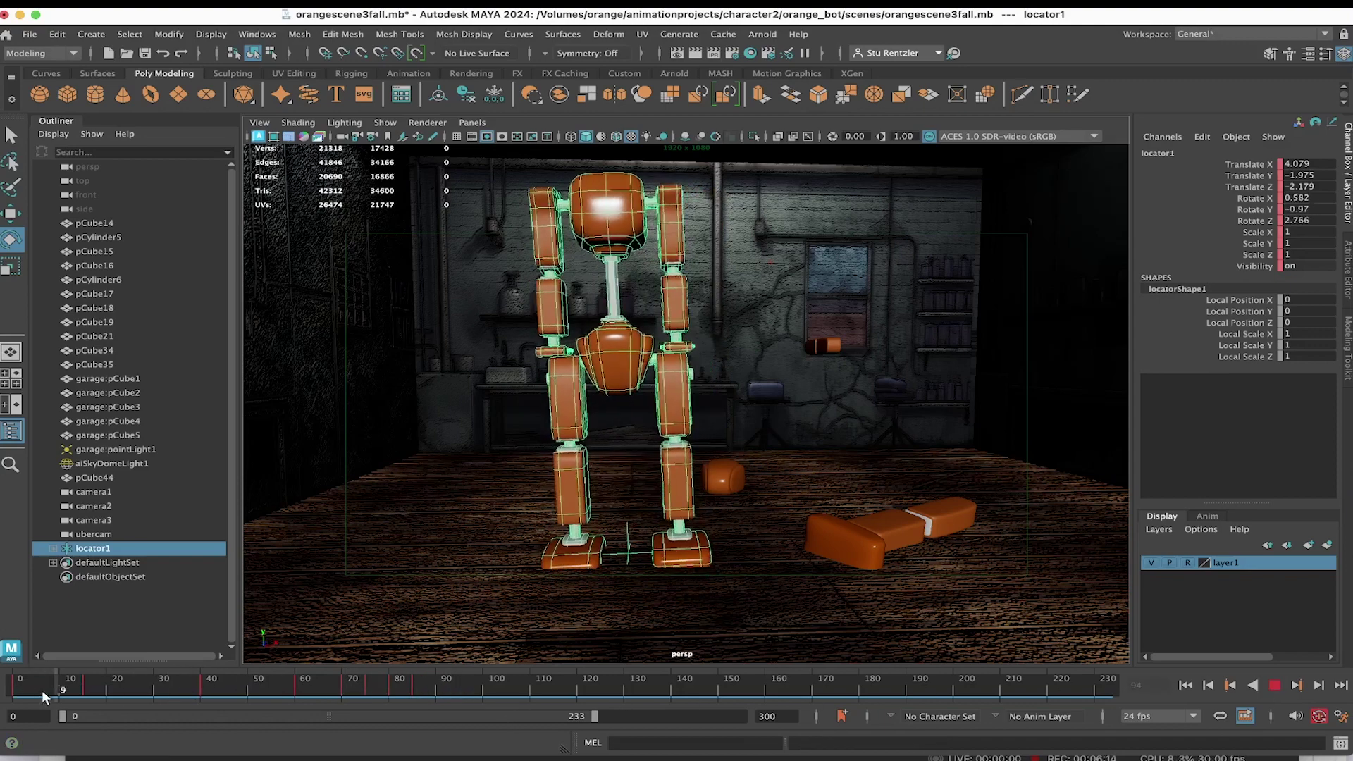
left_click_drag(41, 691, 155, 696)
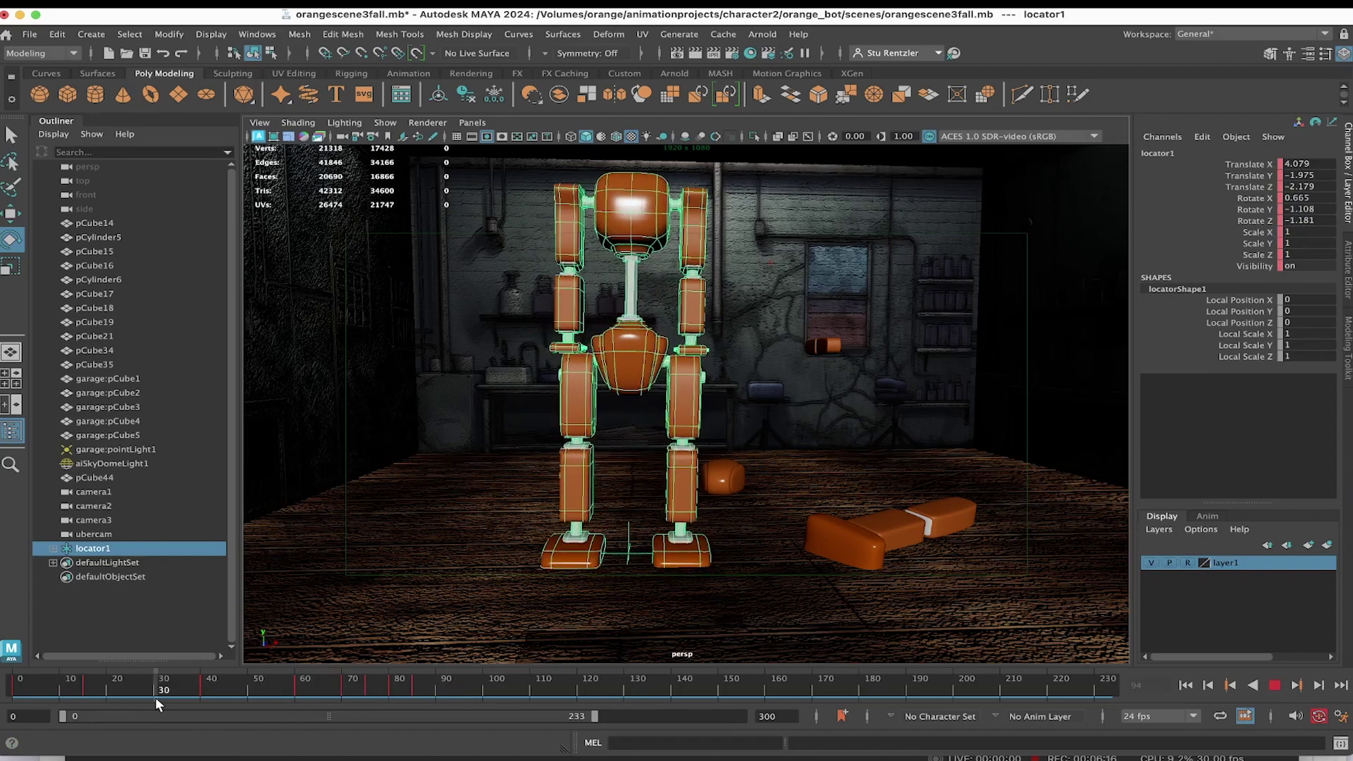
Parent the robot's foot on the left to its white ankle plate, and the plate to the ankle cylinder above it
left_click(517, 568)
left_click(552, 561)
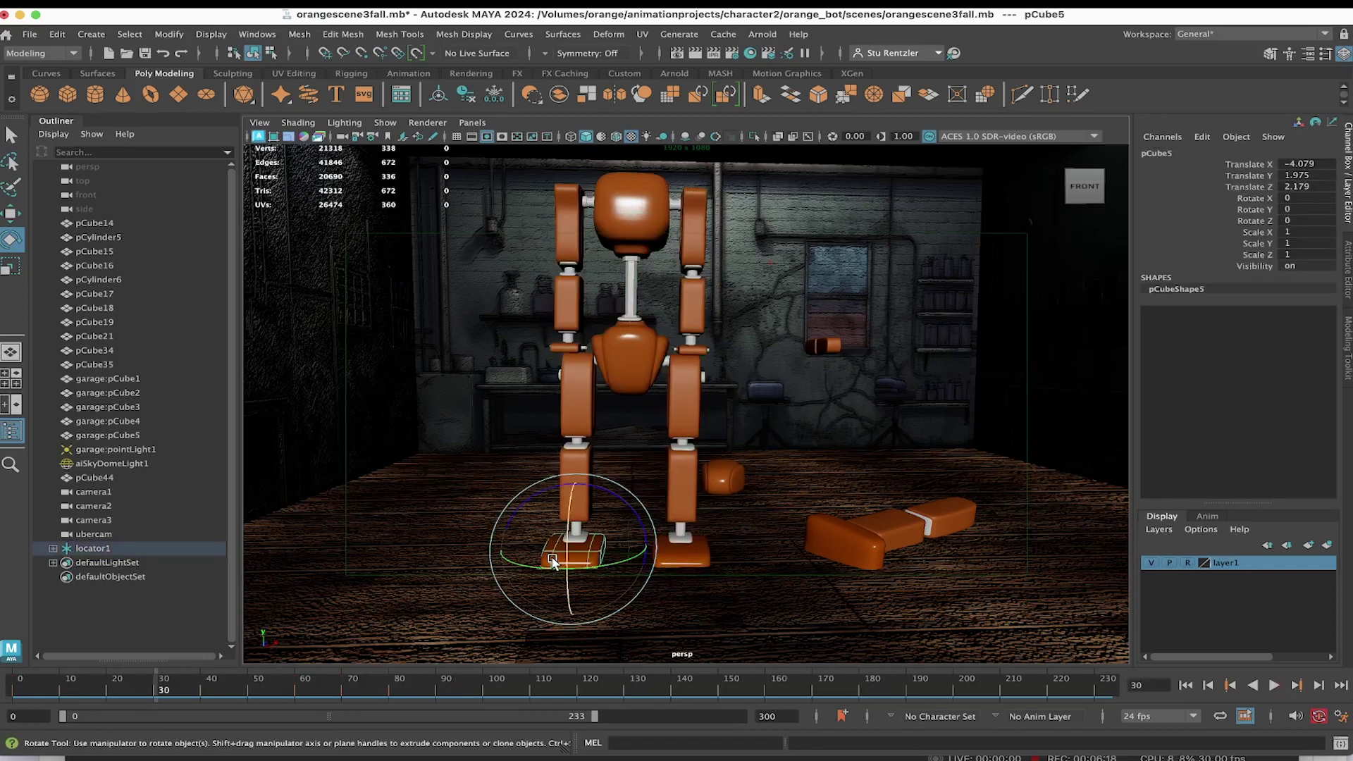
scroll(481, 571, "up", 3)
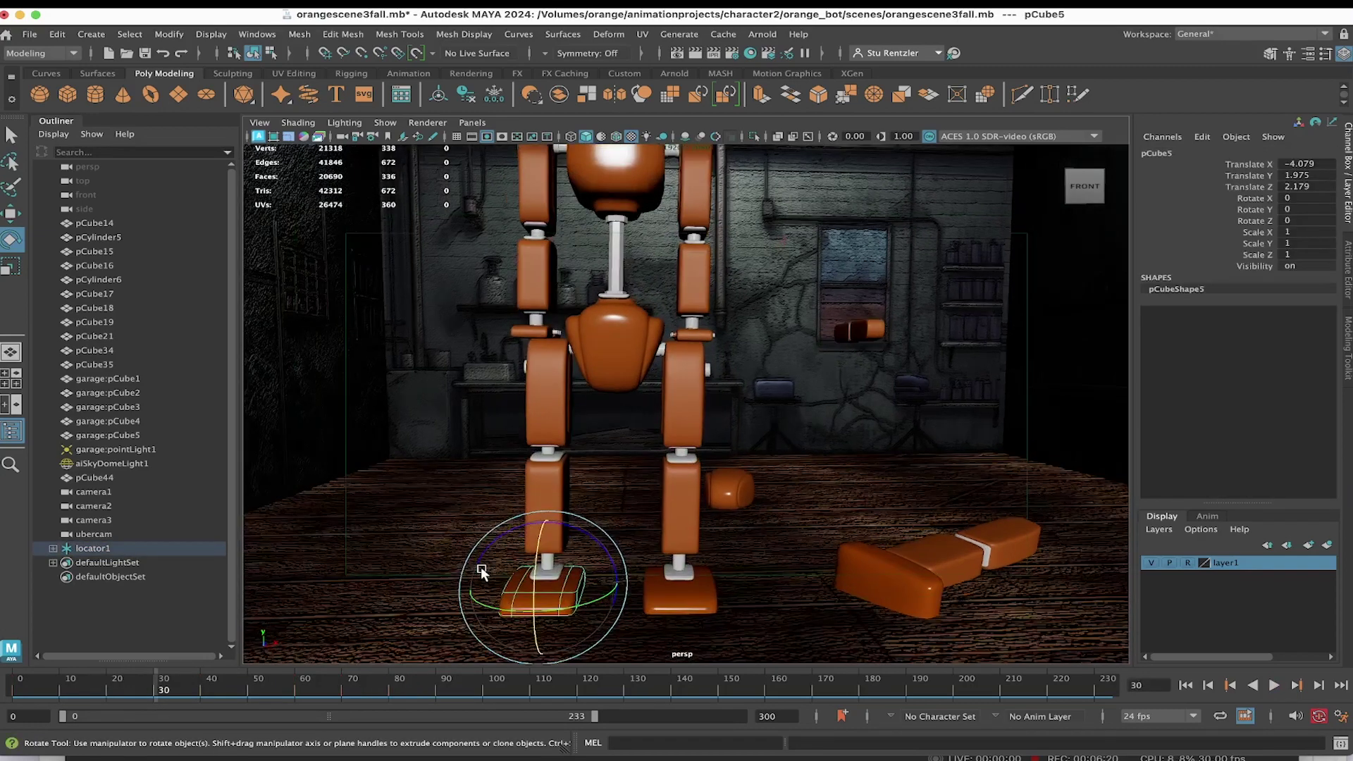
scroll(619, 518, "up", 5)
scroll(645, 470, "up", 6)
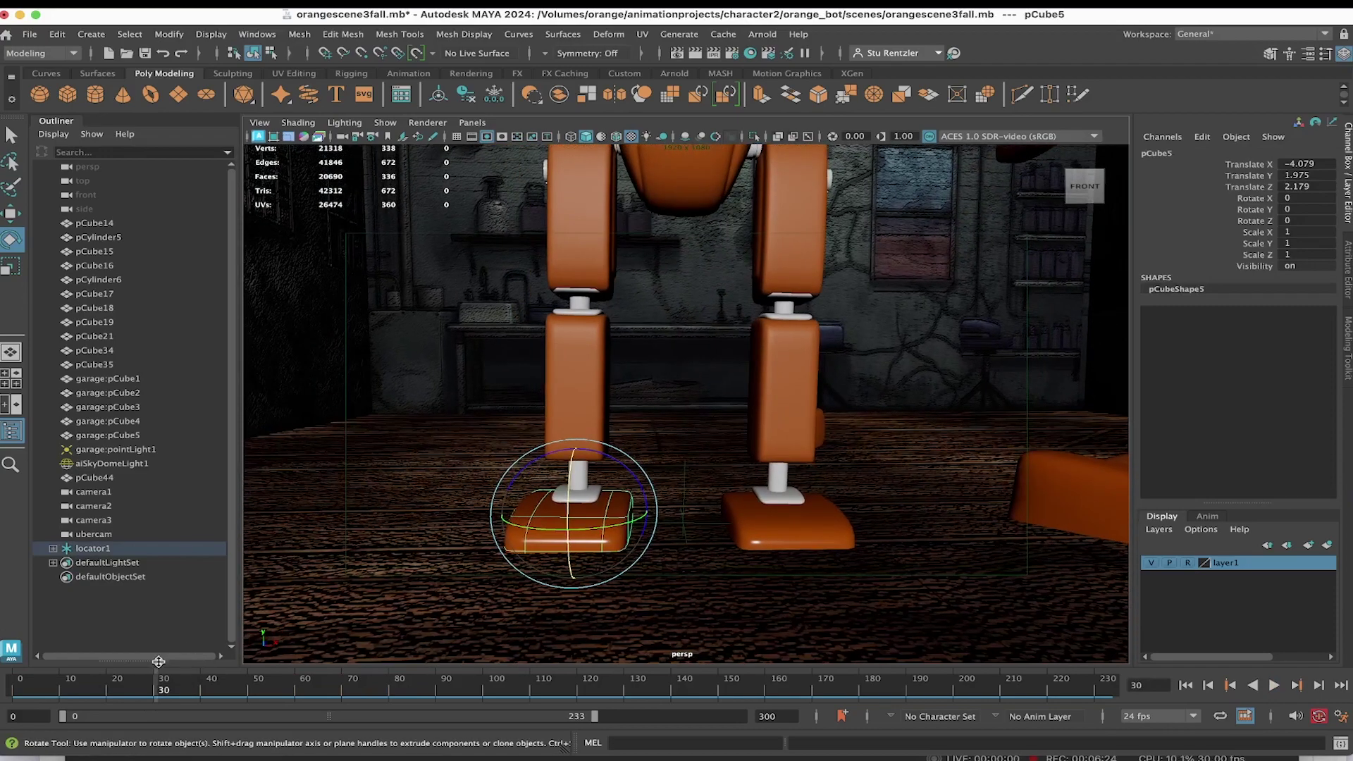
key("w")
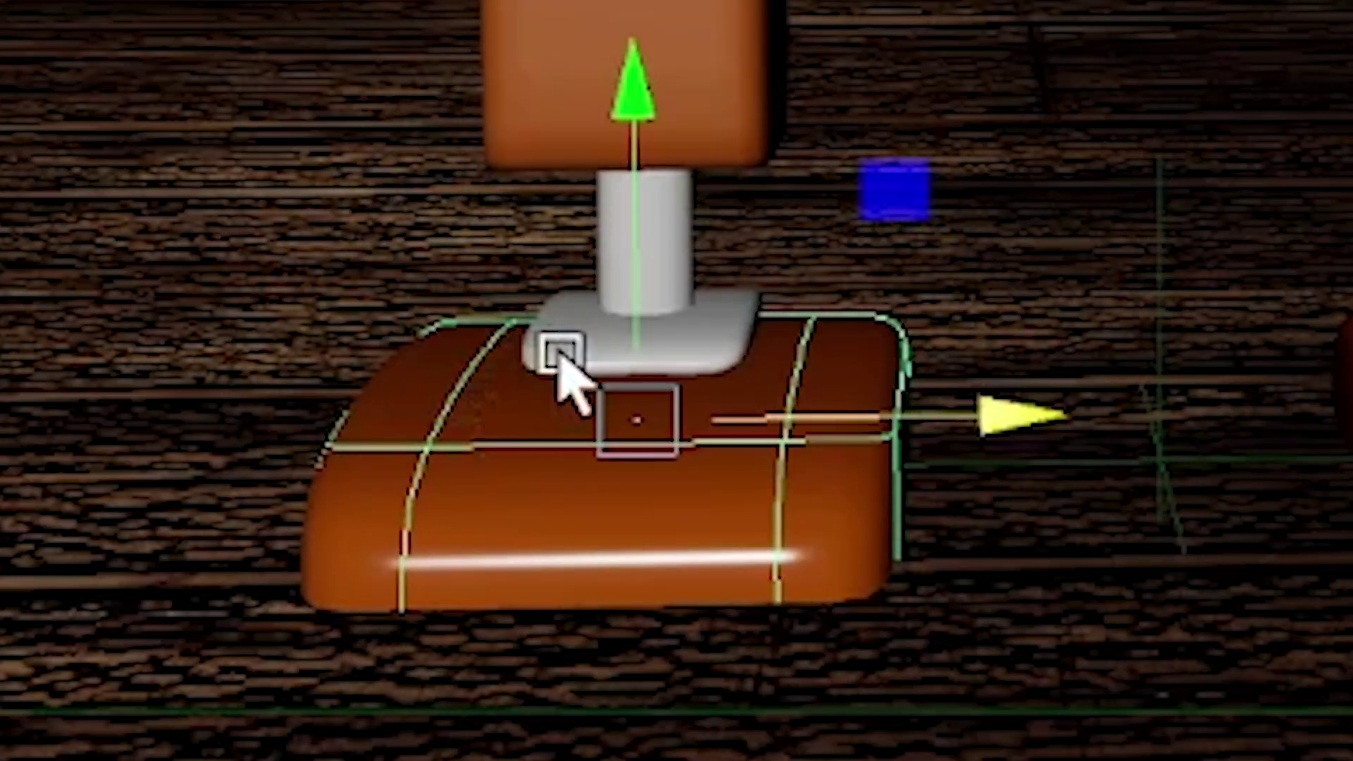
left_click(559, 357, "shift")
left_click(583, 361, "shift")
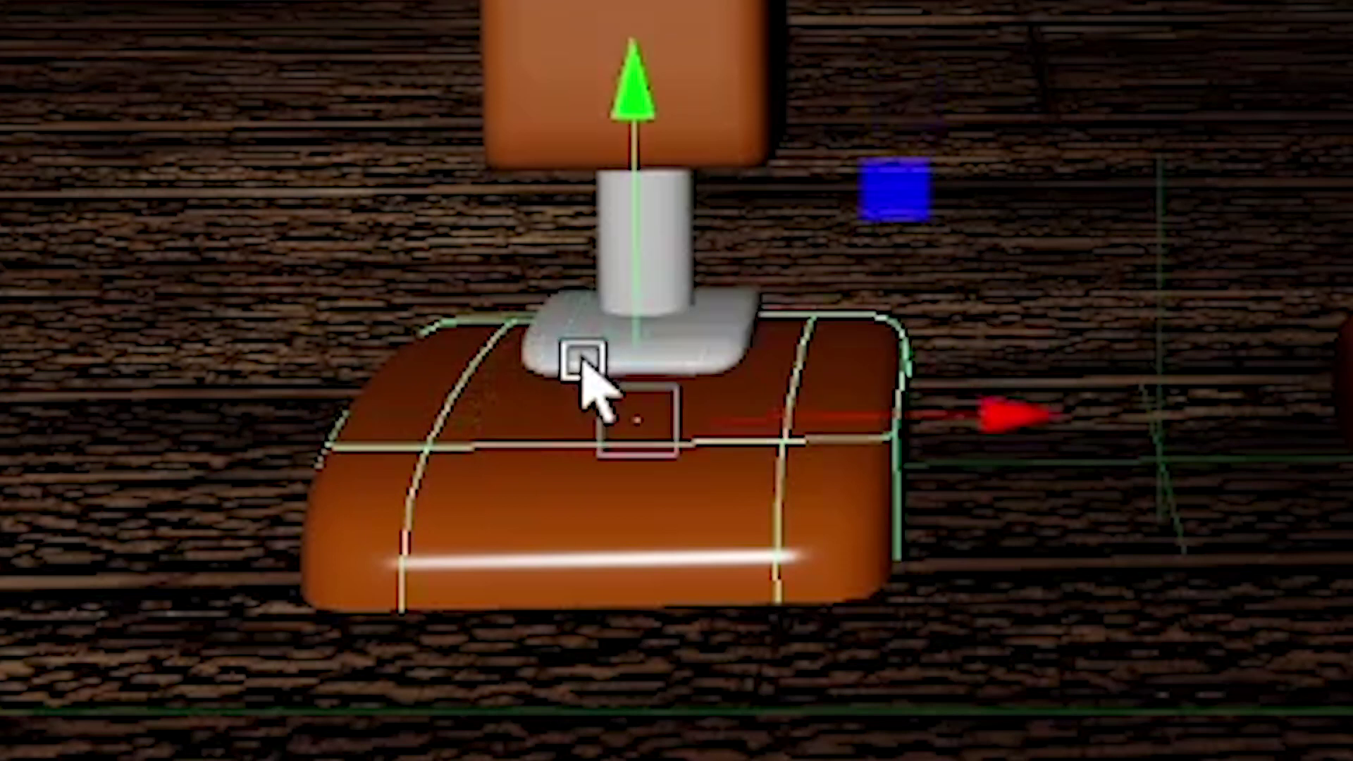
left_click(583, 362, "shift")
left_click(599, 211, "shift")
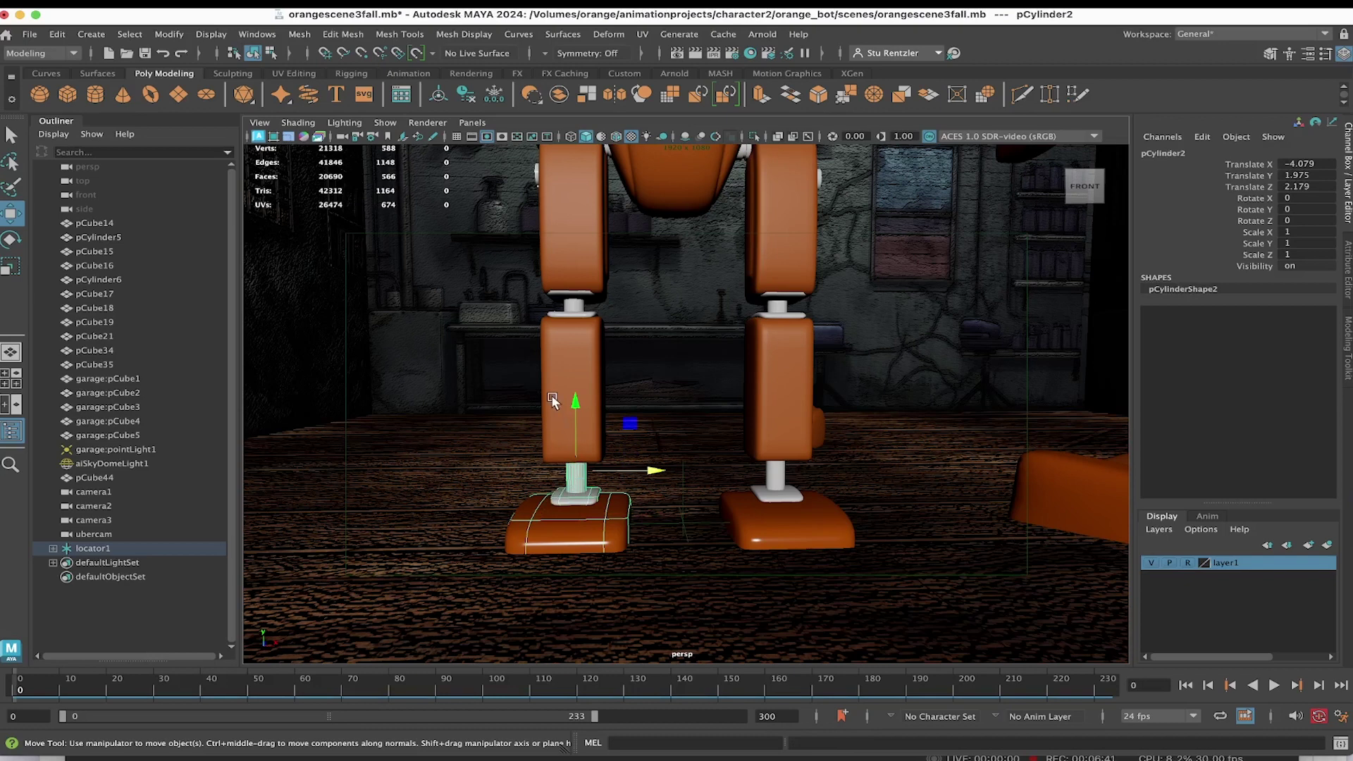
Freeze the ankle cylinder's transformations and set a keyframe for it at frame 0
left_click(553, 400, "shift")
left_click(552, 400, "shift")
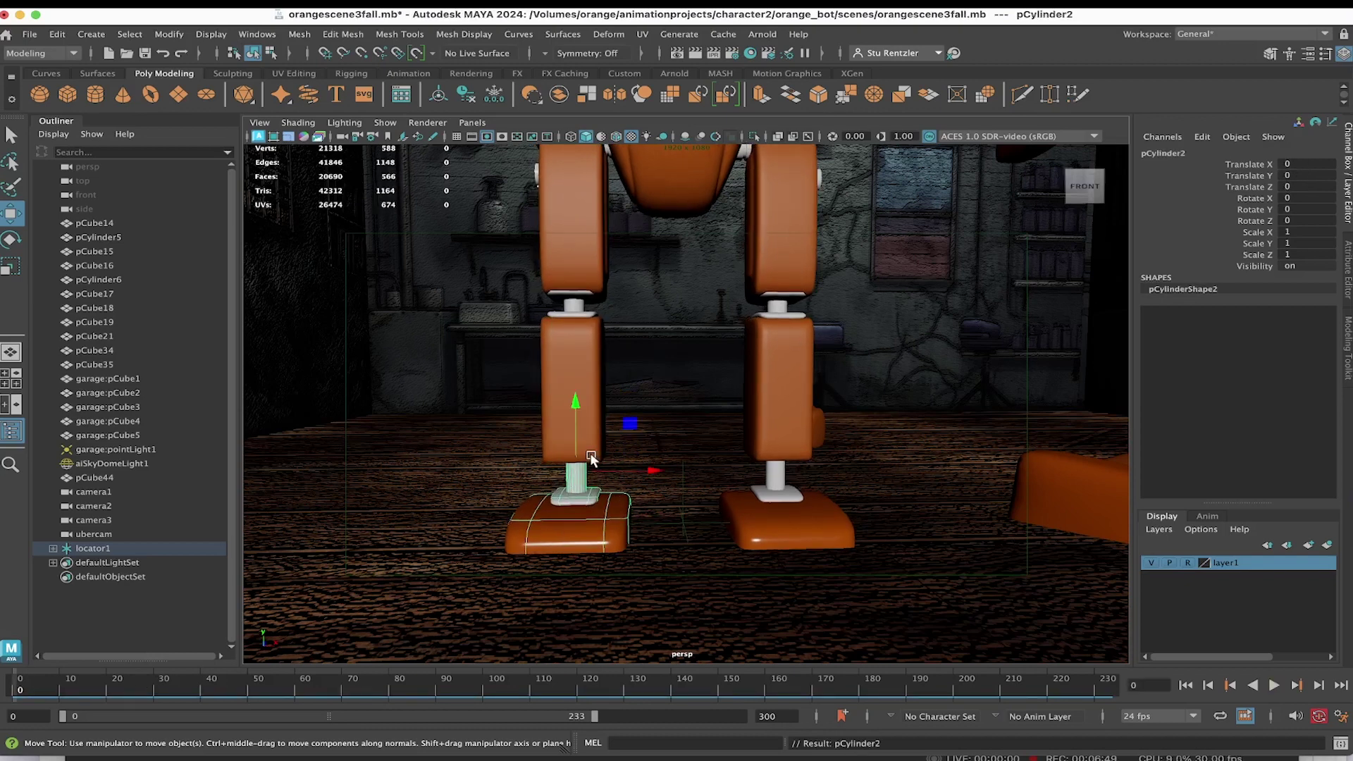
key("s")
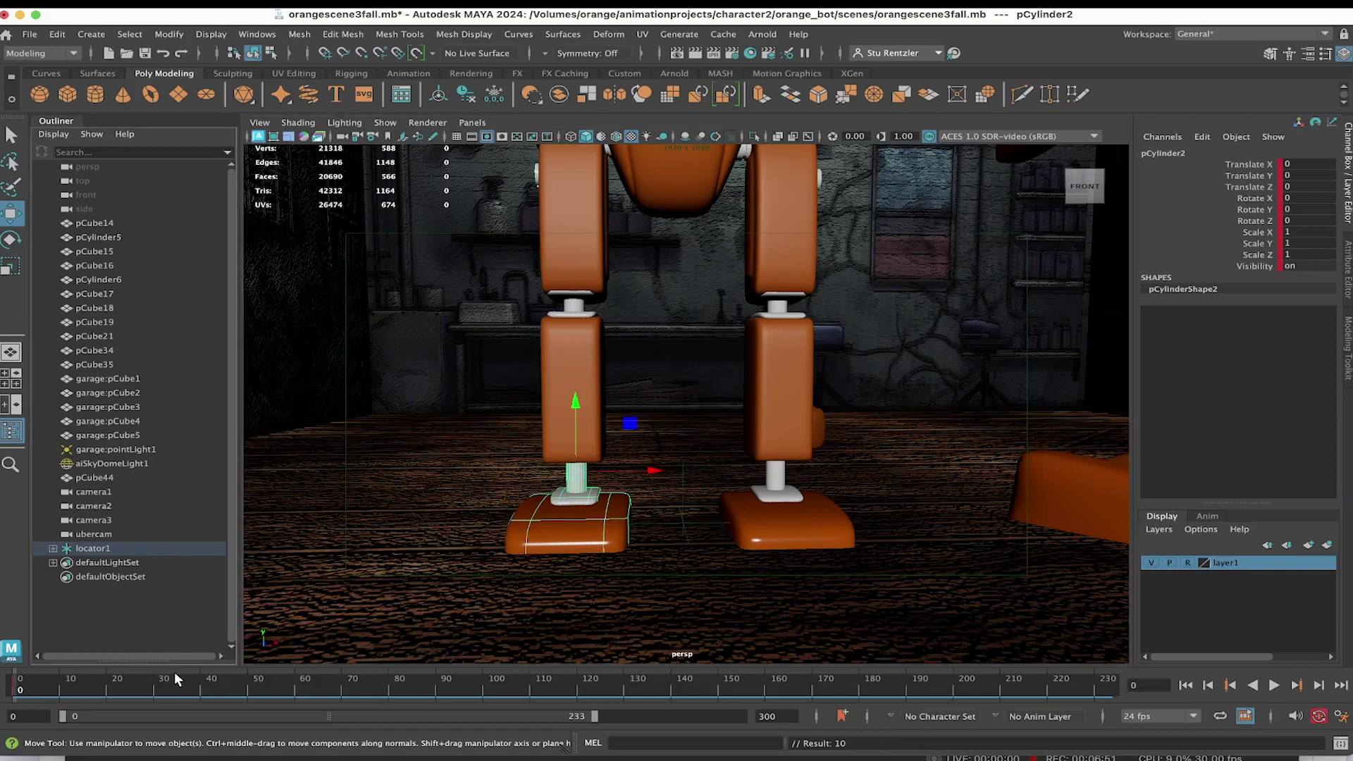
At the locator's frame 15 sway key, rotate the ankle cylinder to about -4.94° in Z to level the foot with the floor
key("alt+v")
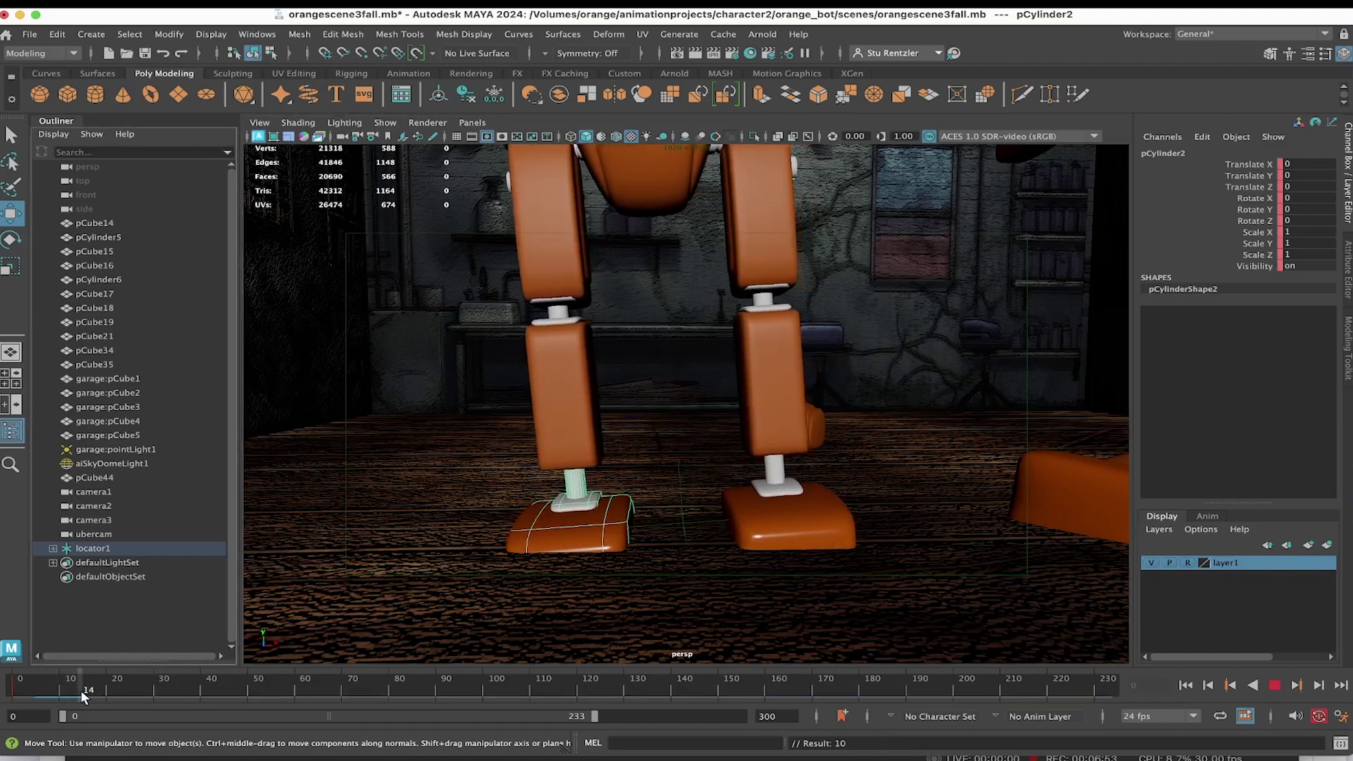
left_click(86, 696)
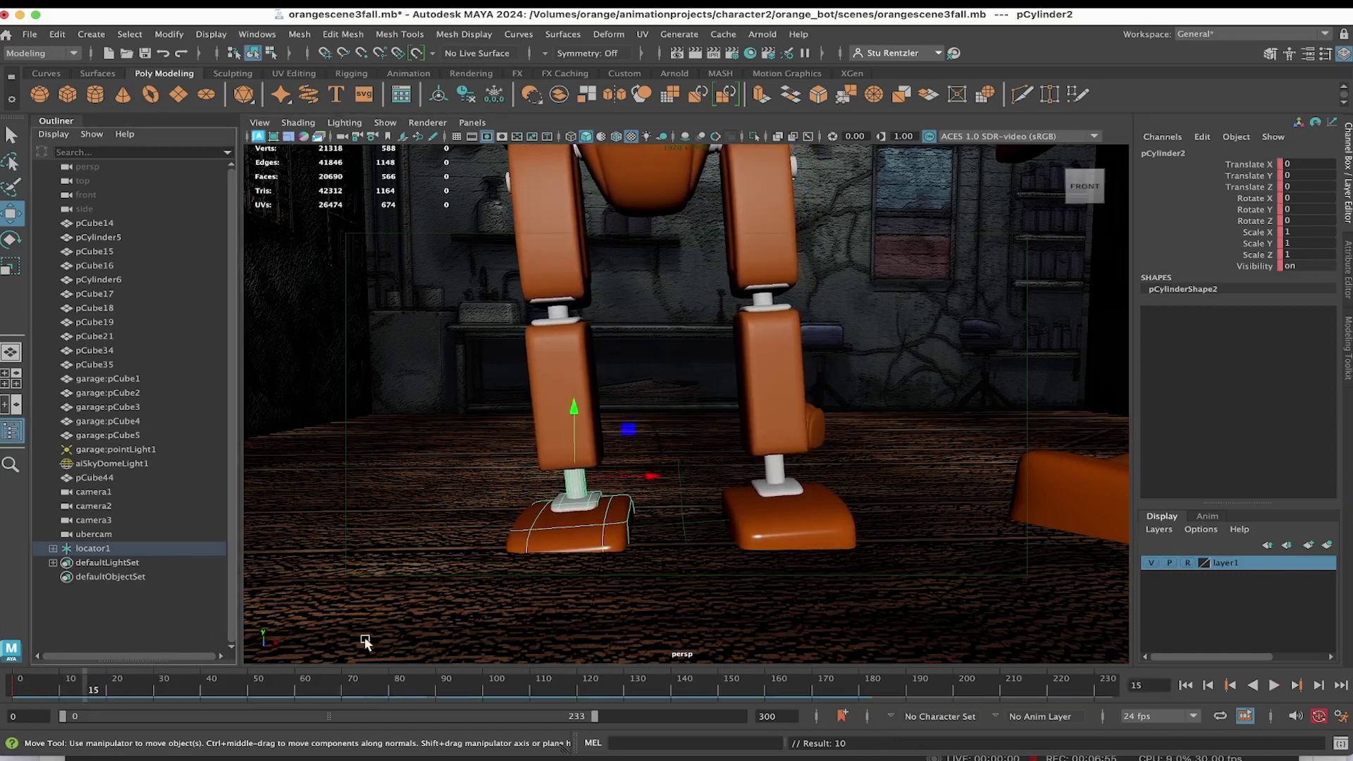
left_click(681, 510)
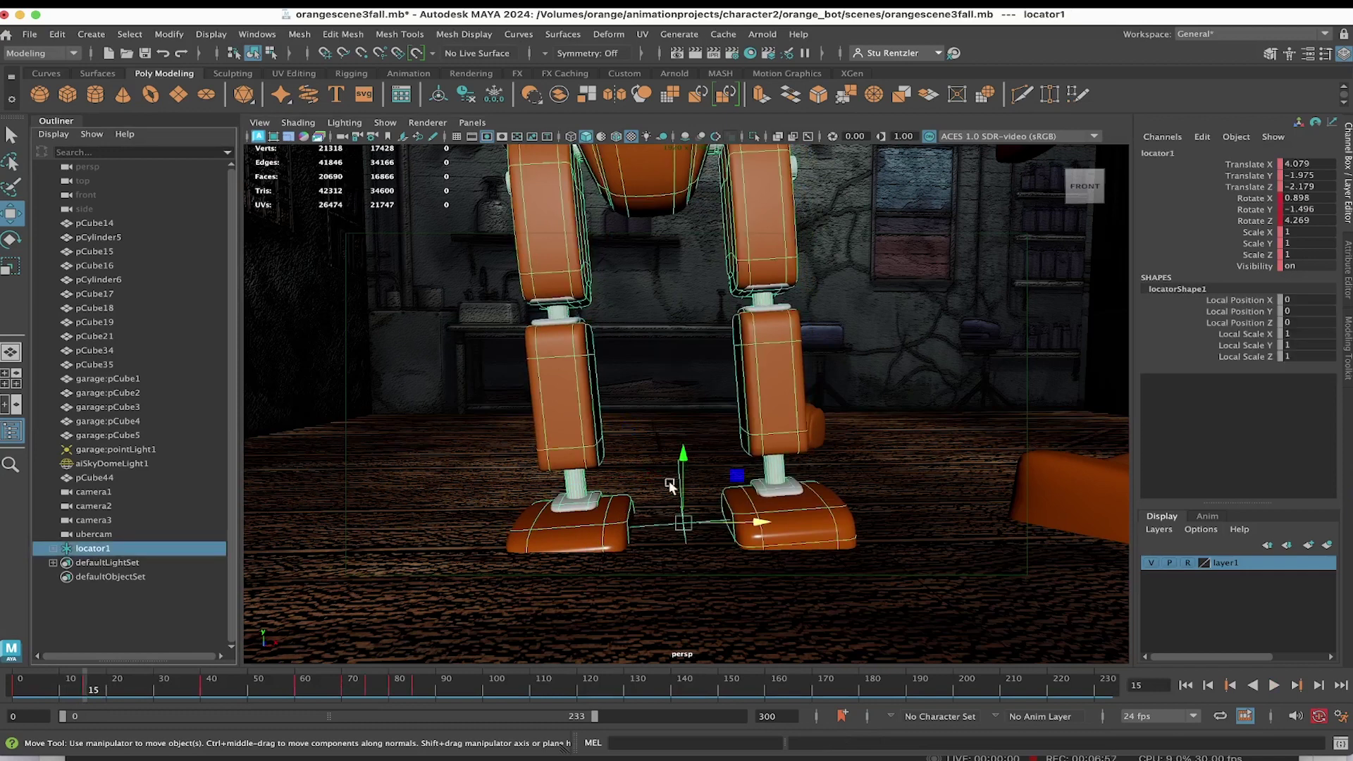
mouse_move(86, 683)
left_mouse_down()
mouse_move(68, 688)
mouse_move(79, 685)
left_mouse_up()
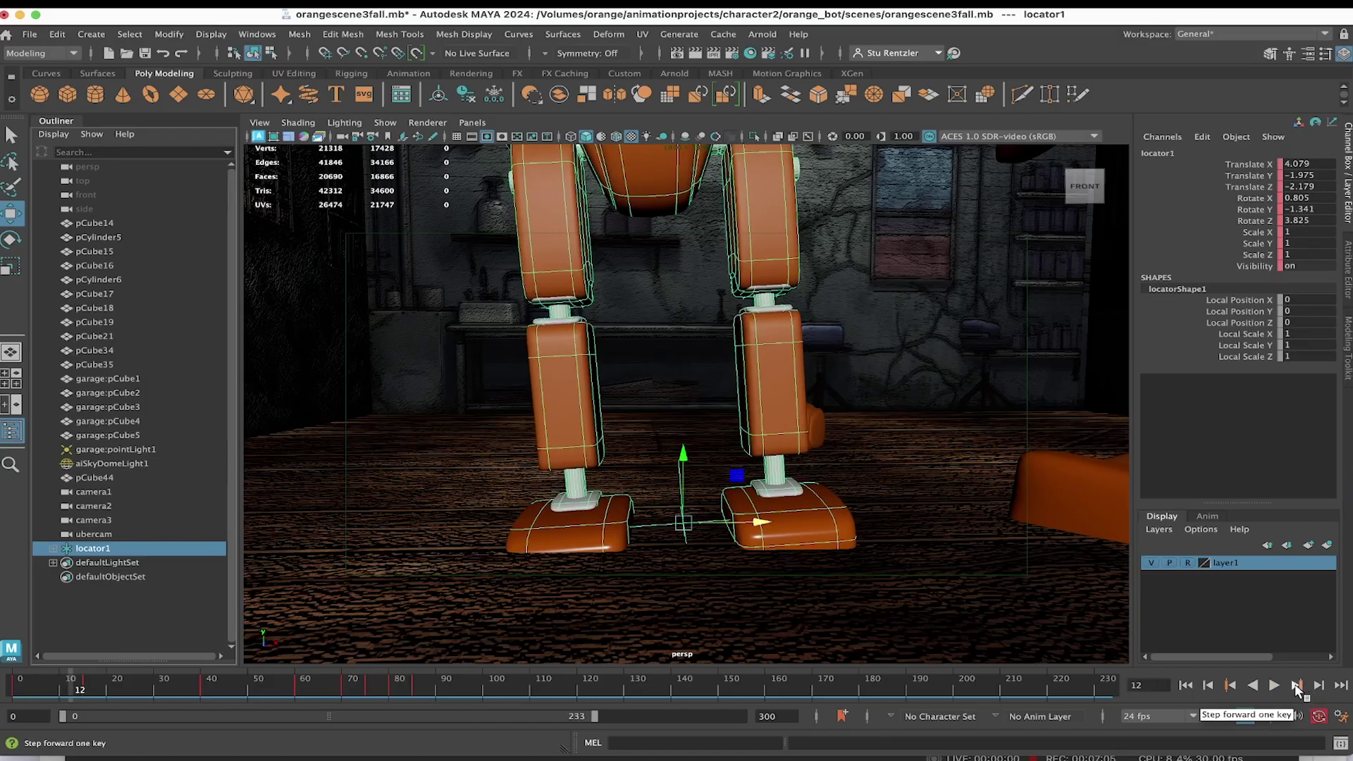
left_click(1296, 686)
left_click(570, 483)
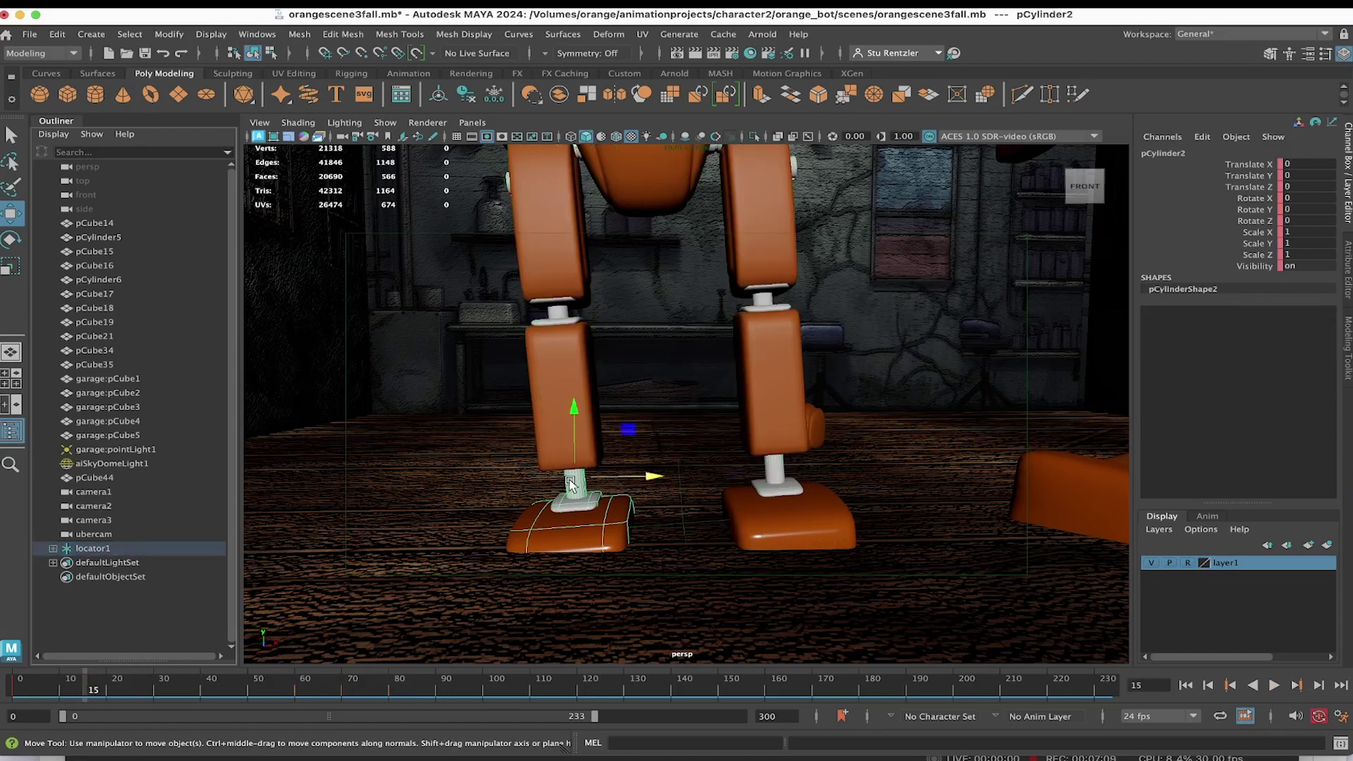
key("e")
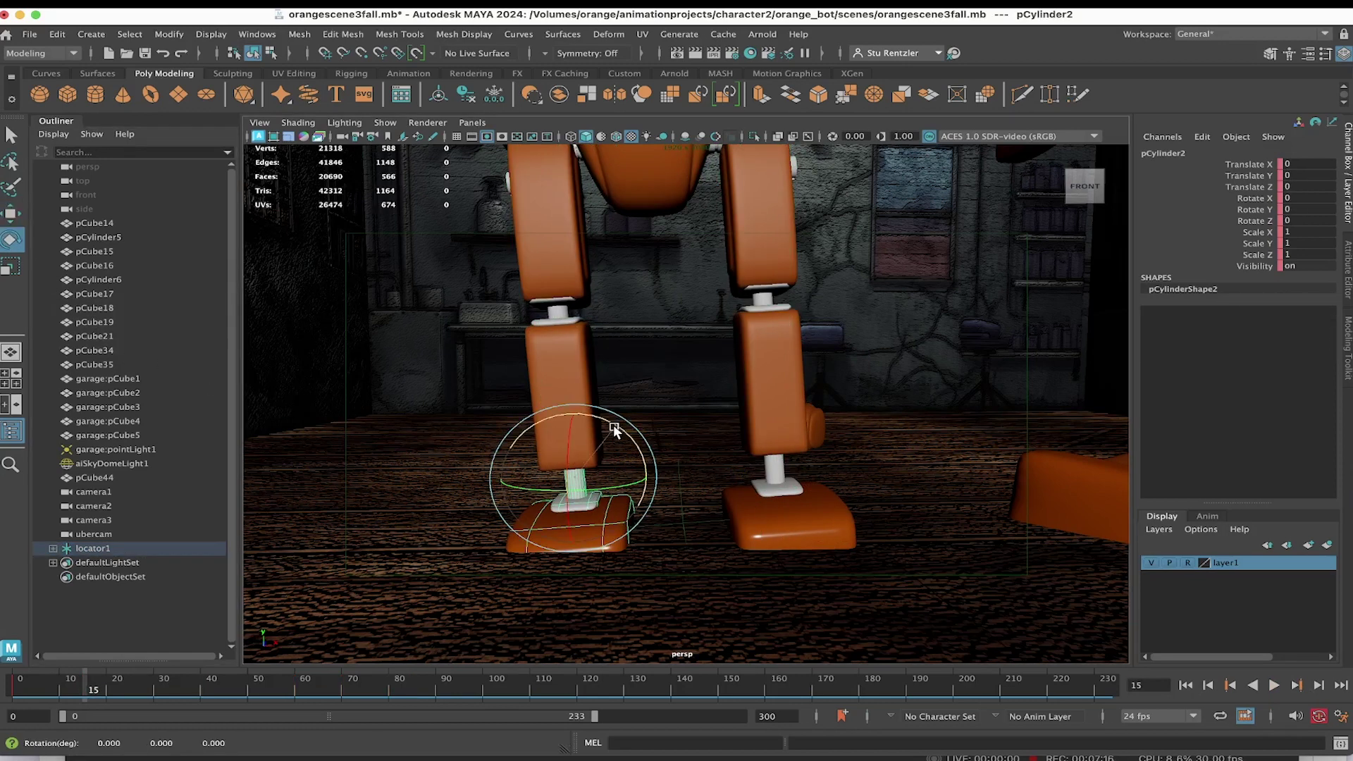
left_click_drag(613, 424, 619, 433)
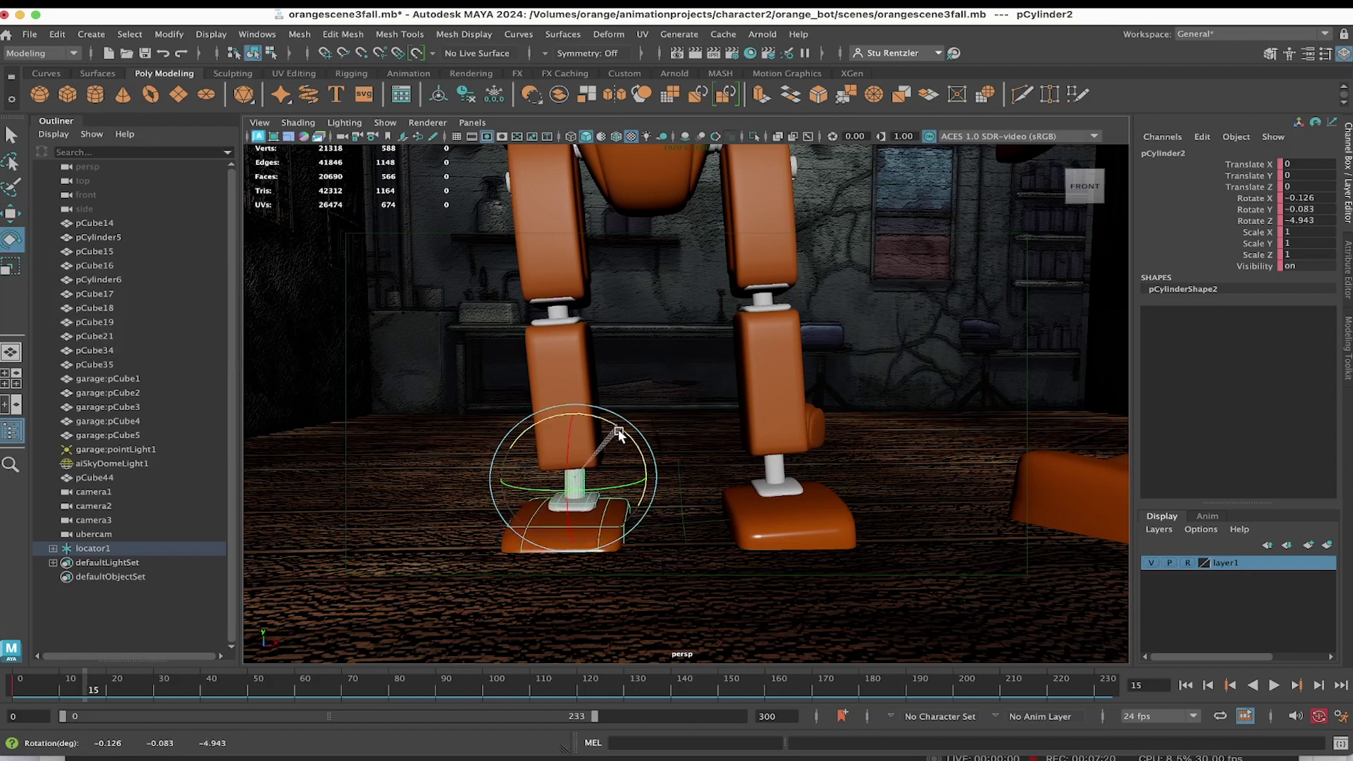
left_click(10, 213)
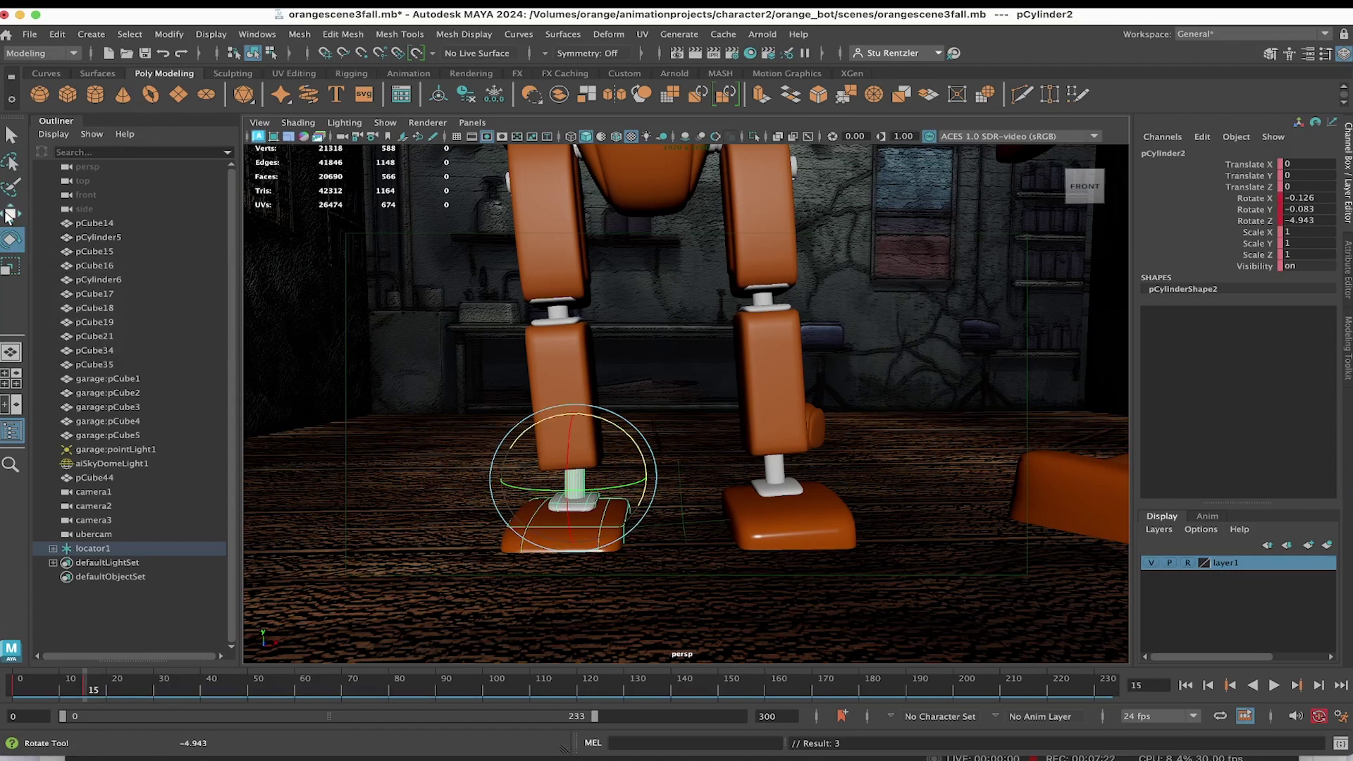
At frame 15, raise the left-hand ankle cylinder to about 0.166 in Translate Y, and advance the animation to frame 30
left_click_drag(568, 404, 567, 394)
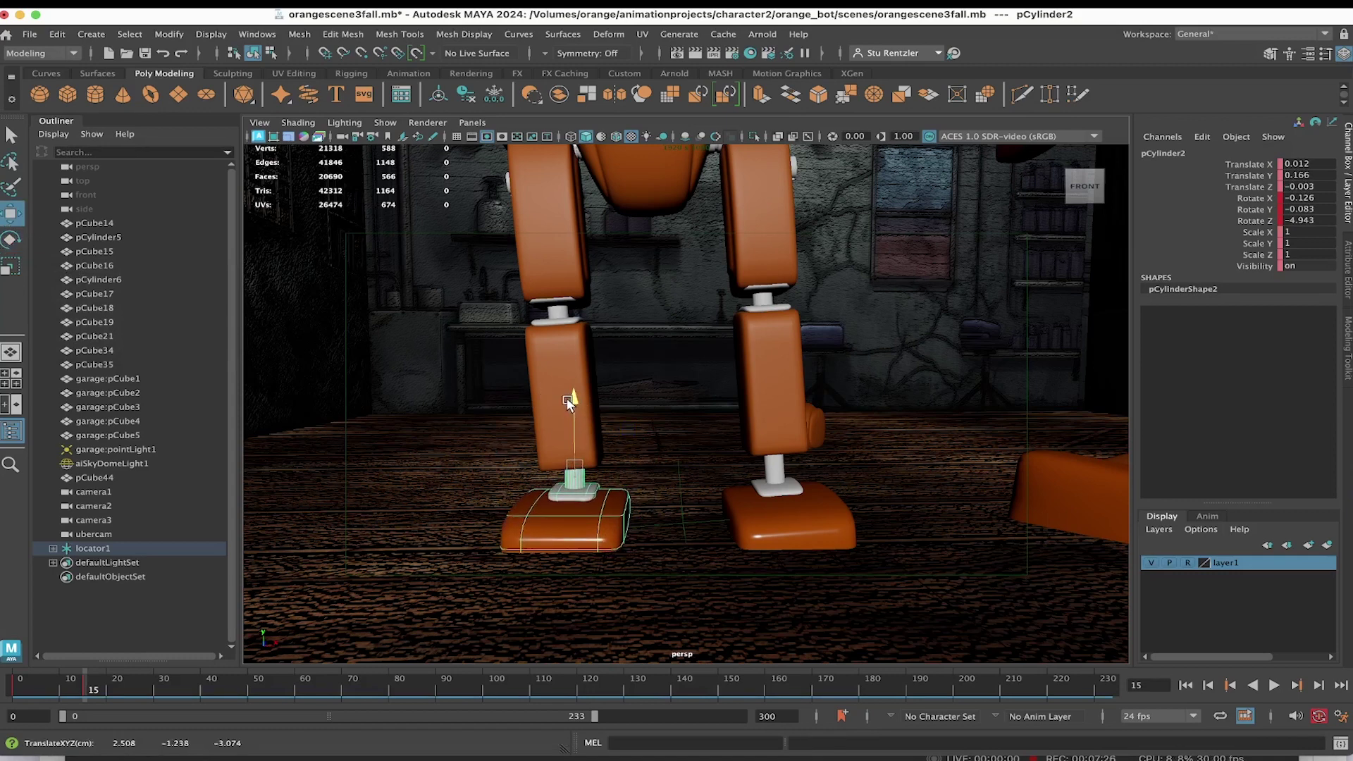
key("alt+v")
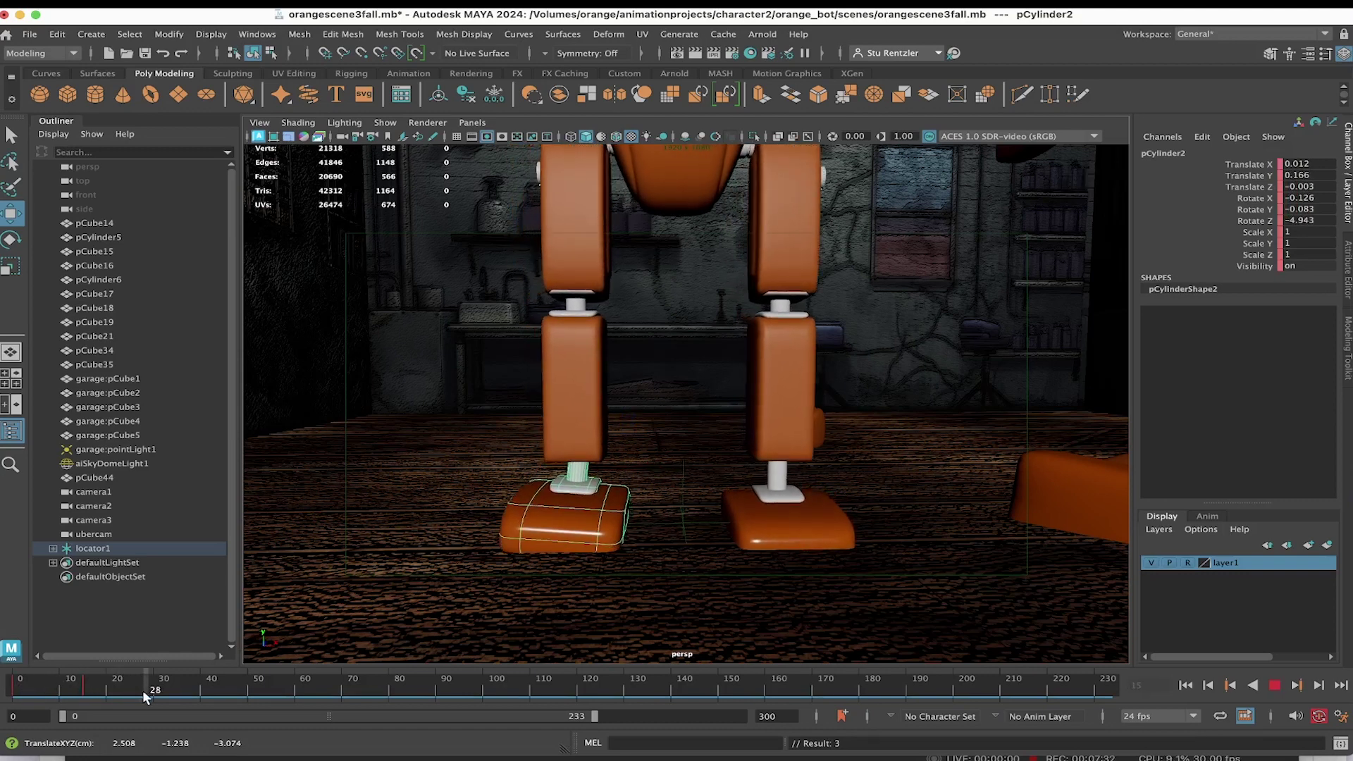
left_click_drag(197, 695, 152, 691)
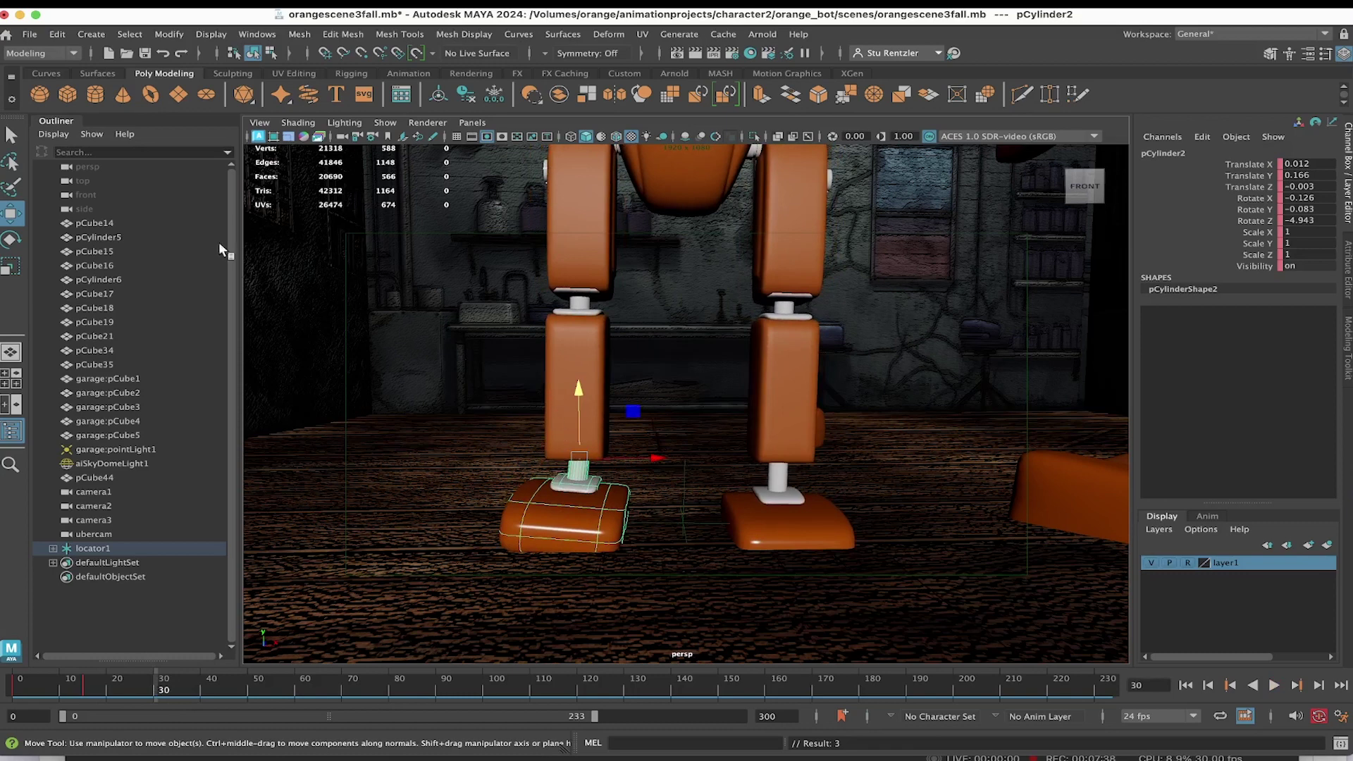
left_click_drag(582, 399, 582, 407)
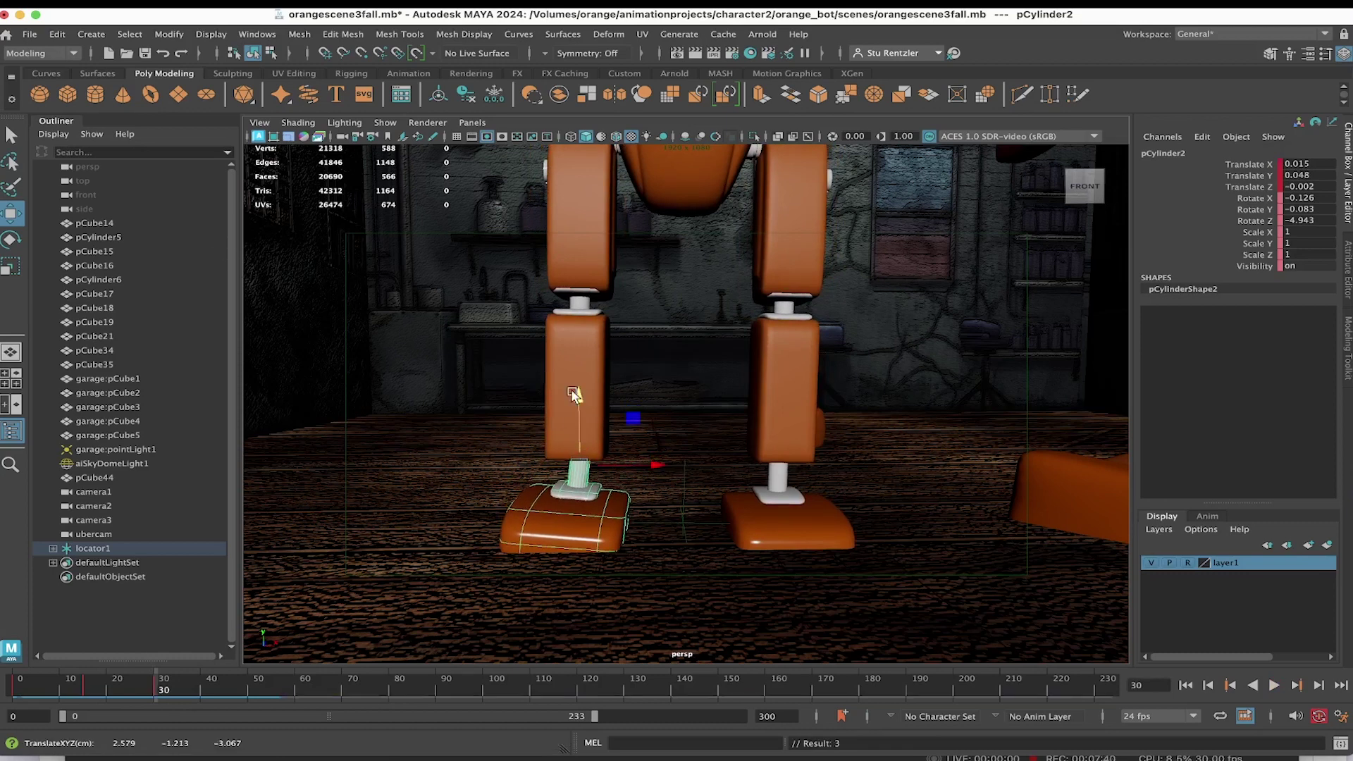
left_click(10, 239)
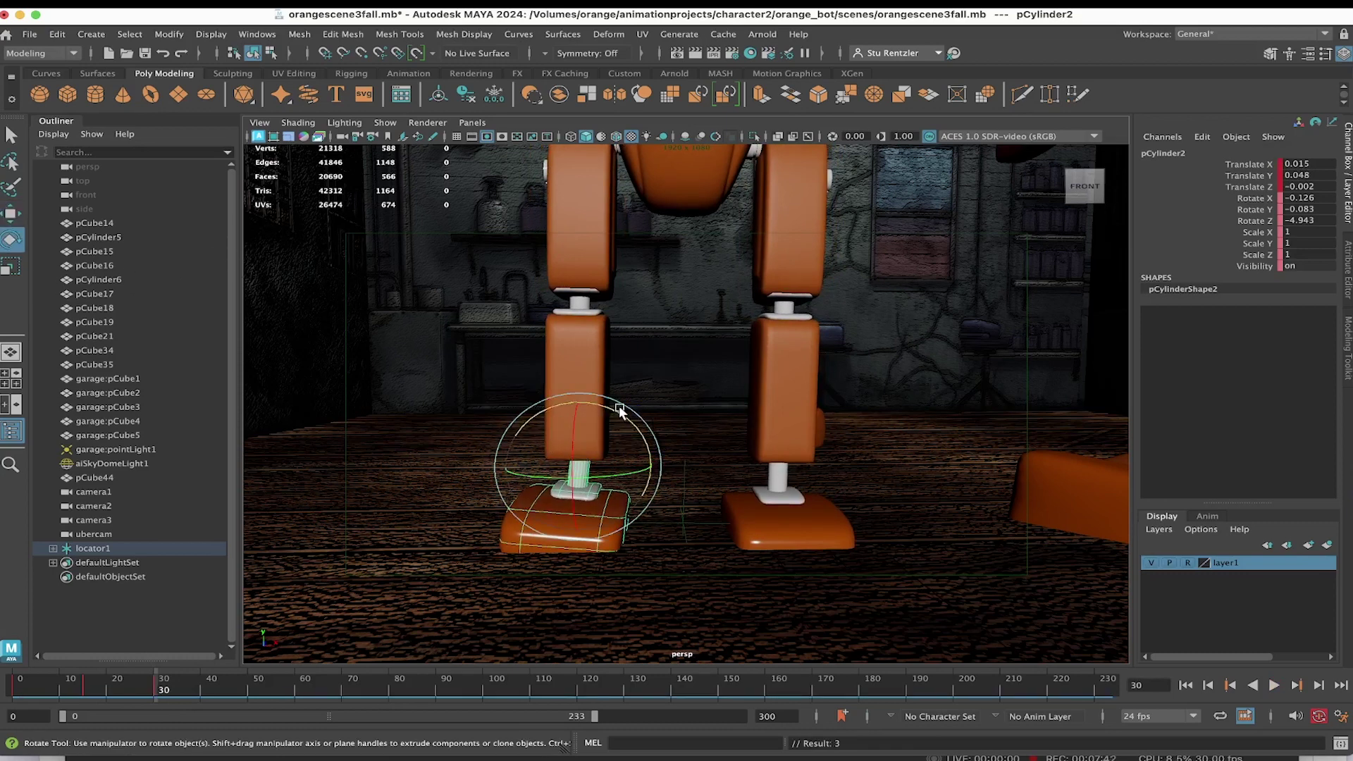
left_click_drag(613, 409, 624, 422)
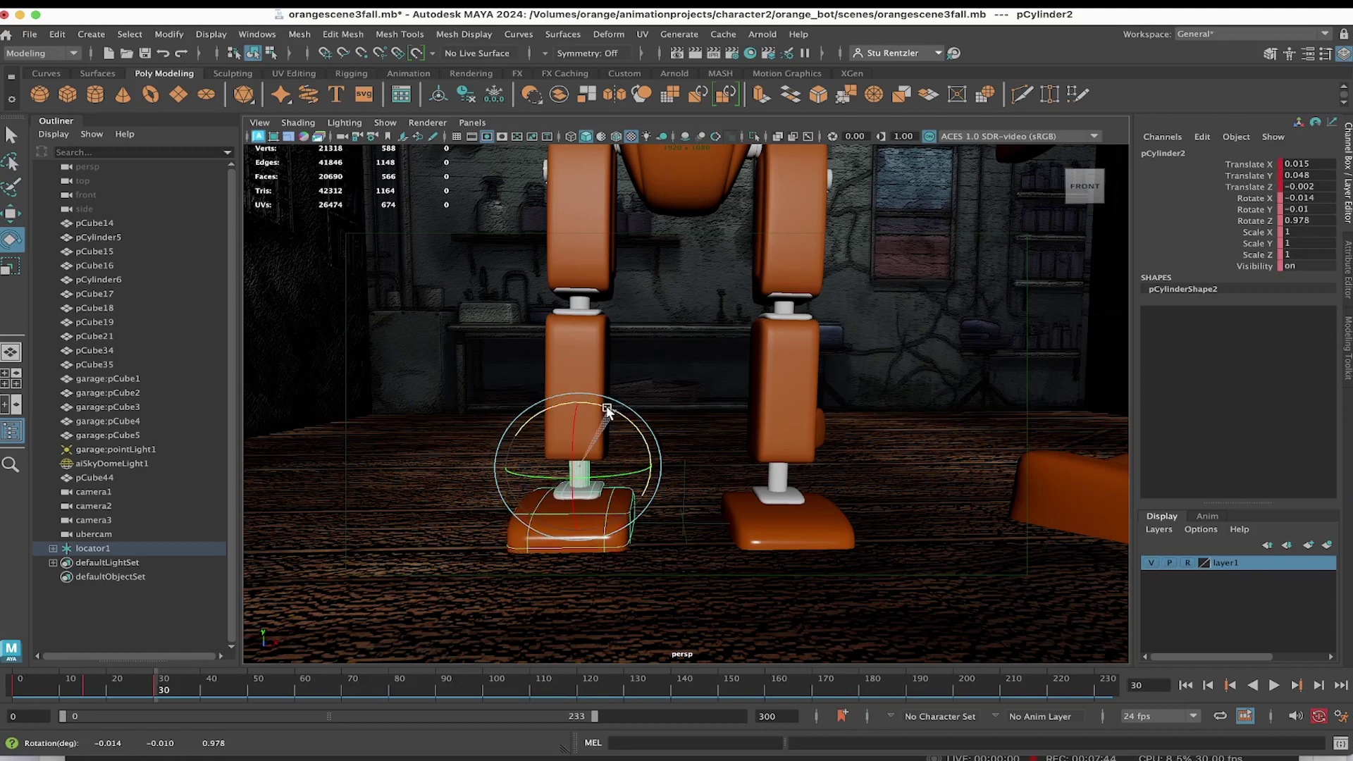
key("alt+v")
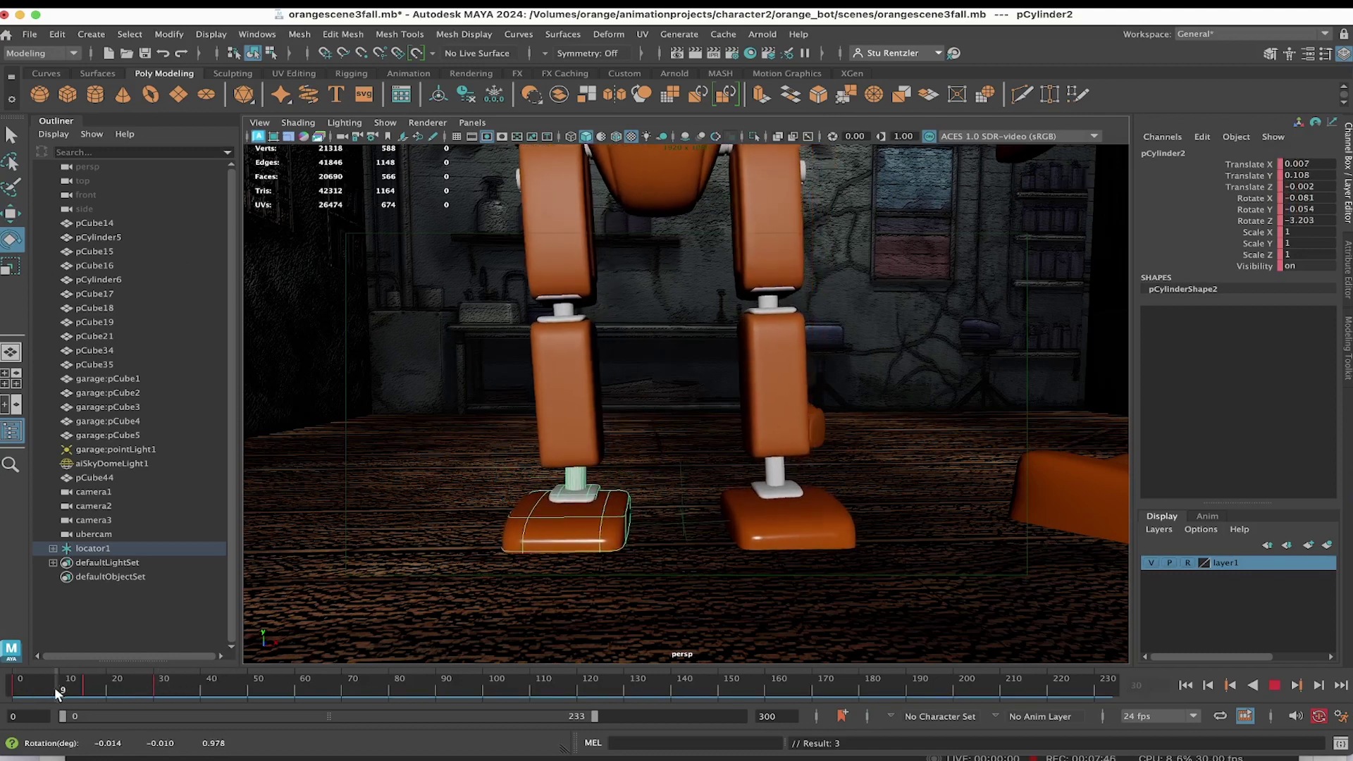
key("alt+v")
key("w")
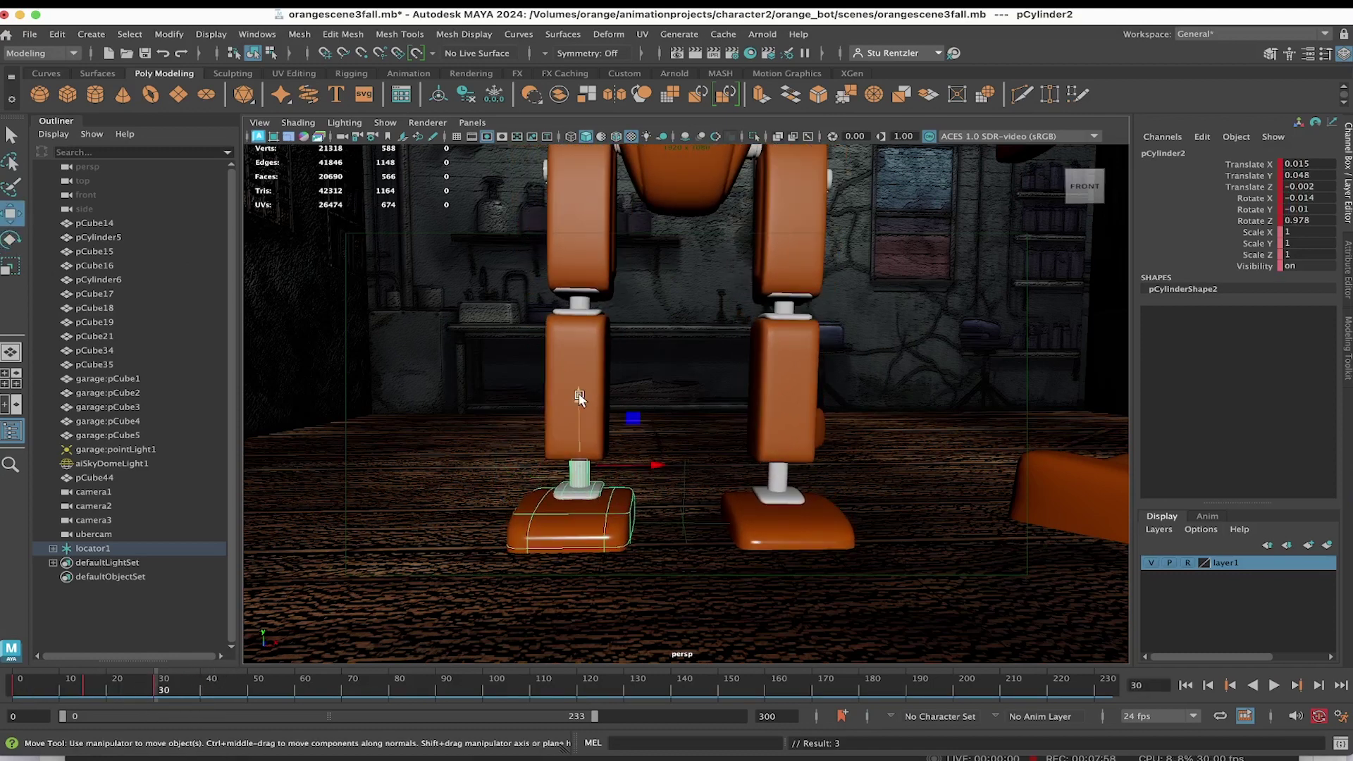
left_click_drag(578, 393, 578, 403)
key("ctrl+z")
key("ctrl+z")
key("ctrl+z")
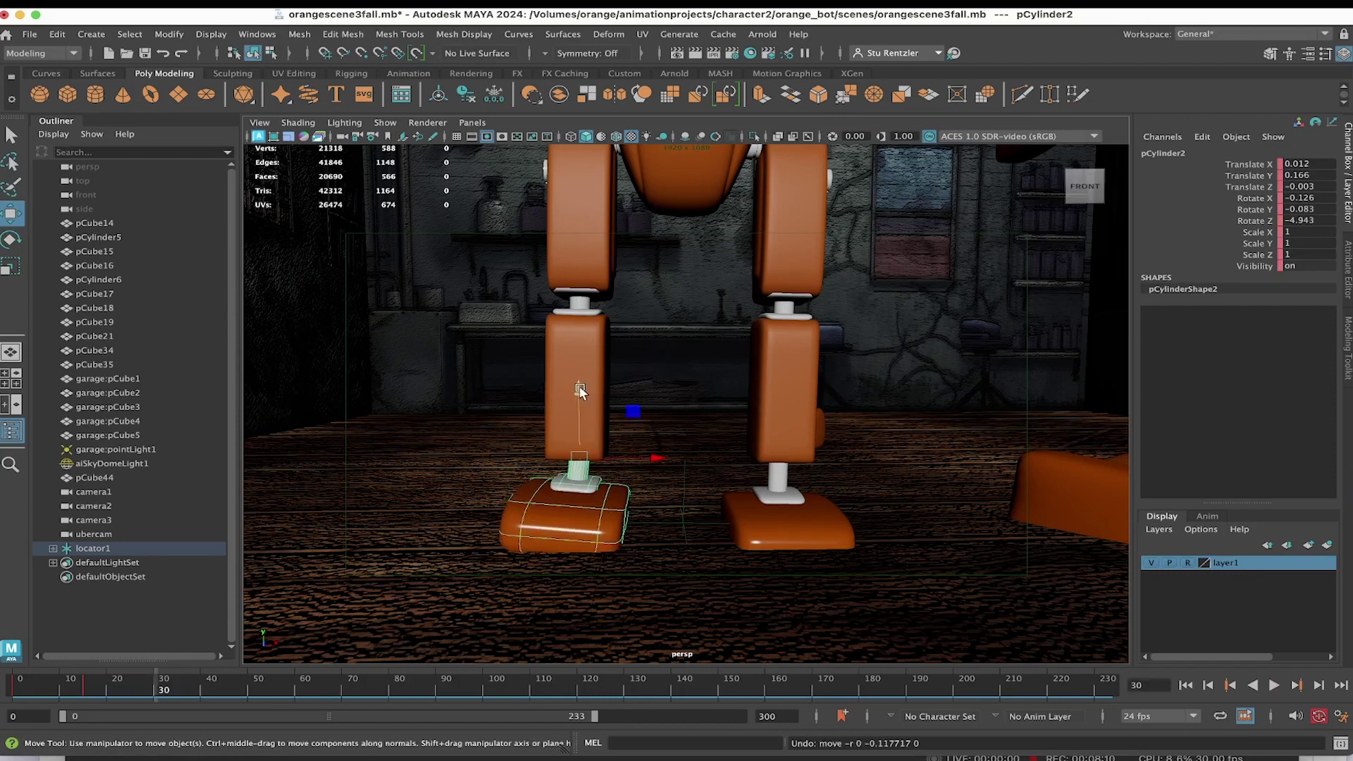
At frame 30, lower the ankle cylinder to about 0.084 in Translate Y and rotate it to about 4.056° in Y and 0.329° in Z
left_click_drag(579, 386, 575, 390)
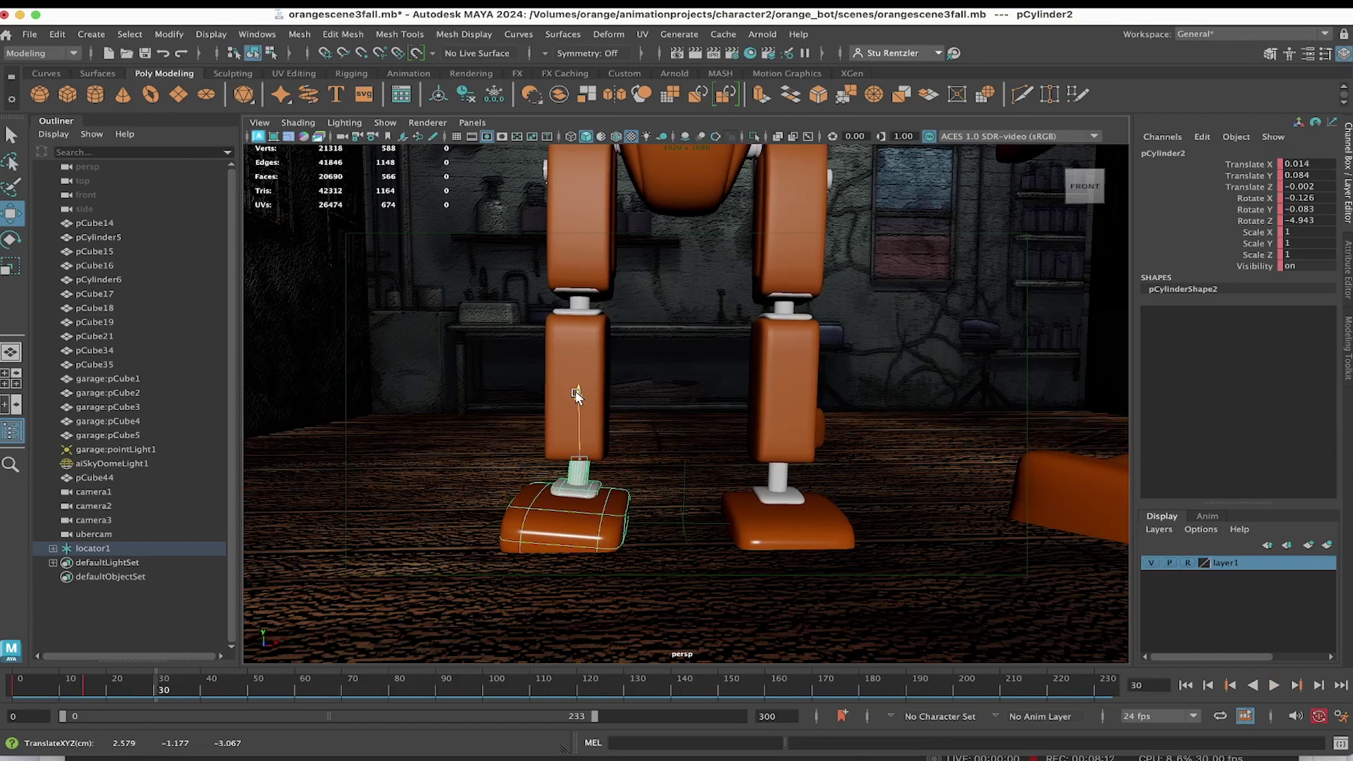
left_click(11, 240)
left_click_drag(642, 437, 597, 477)
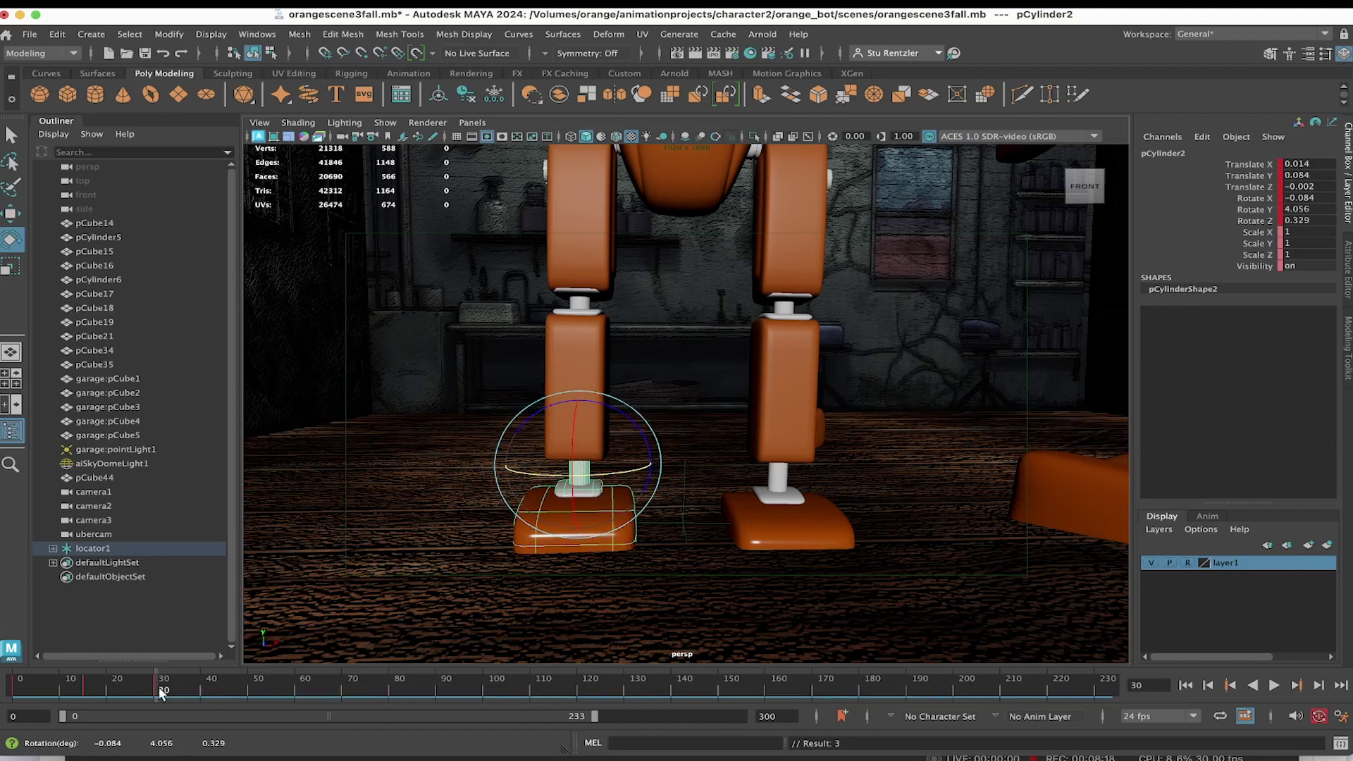
key("alt+v")
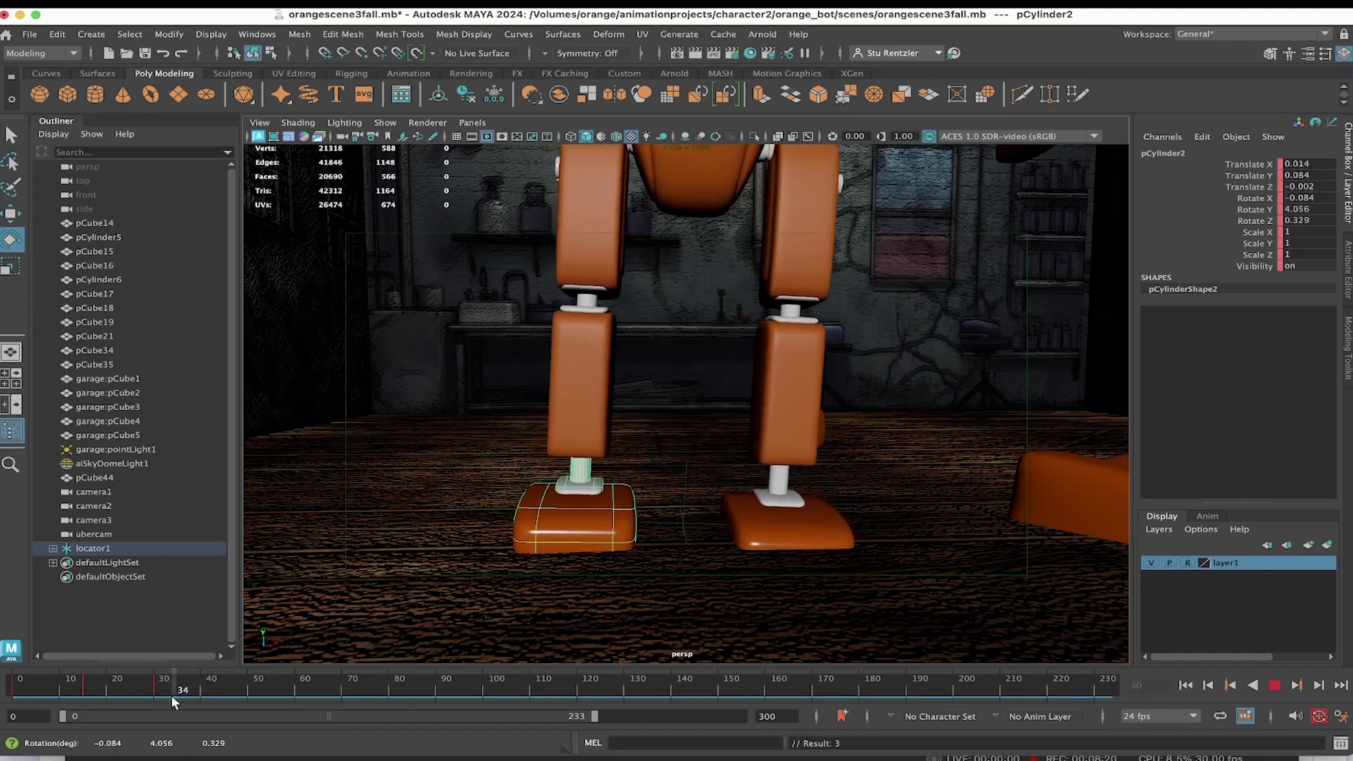
At frame 15, parent the robot's foot on the right to its white ankle plate, and the plate to the ankle cylinder above it
left_click_drag(204, 699, 85, 684)
key("e")
left_click(778, 533)
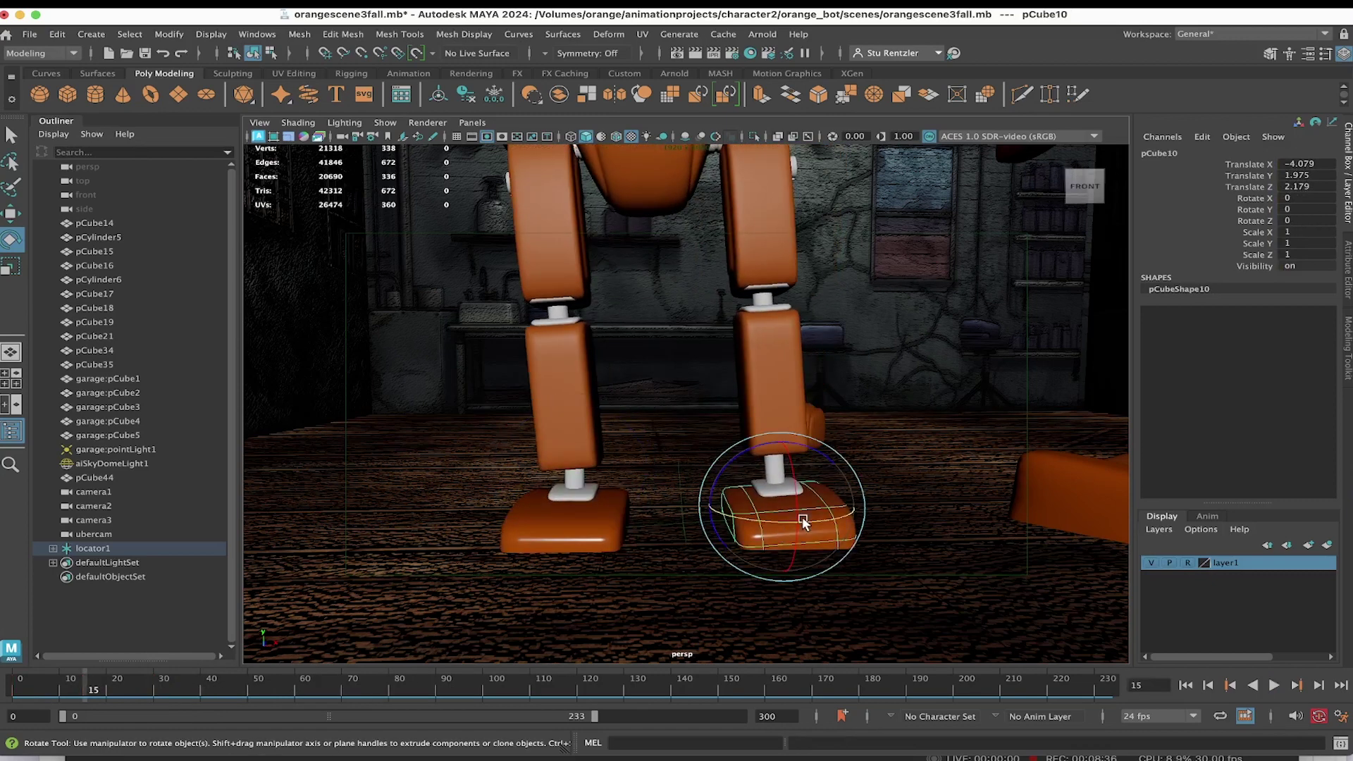
left_click(10, 212)
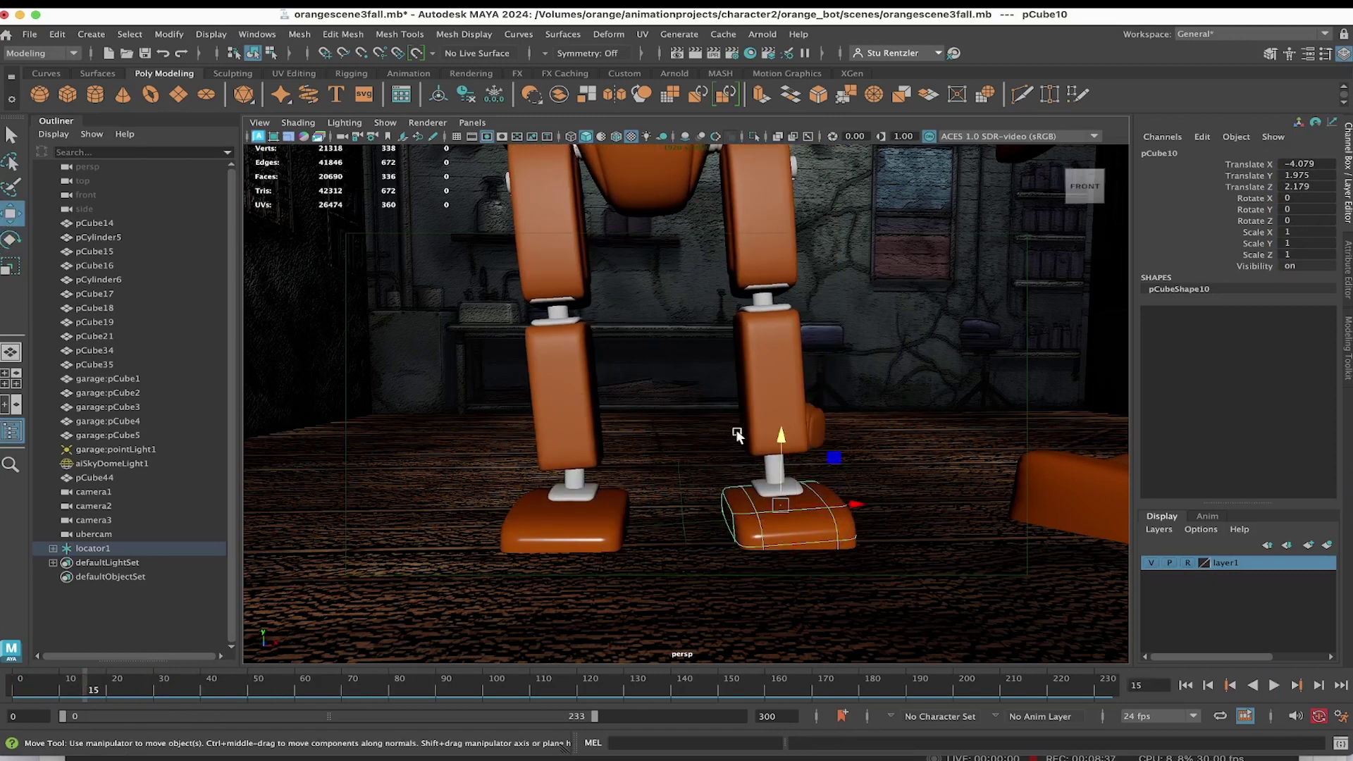
left_click(768, 497, "shift")
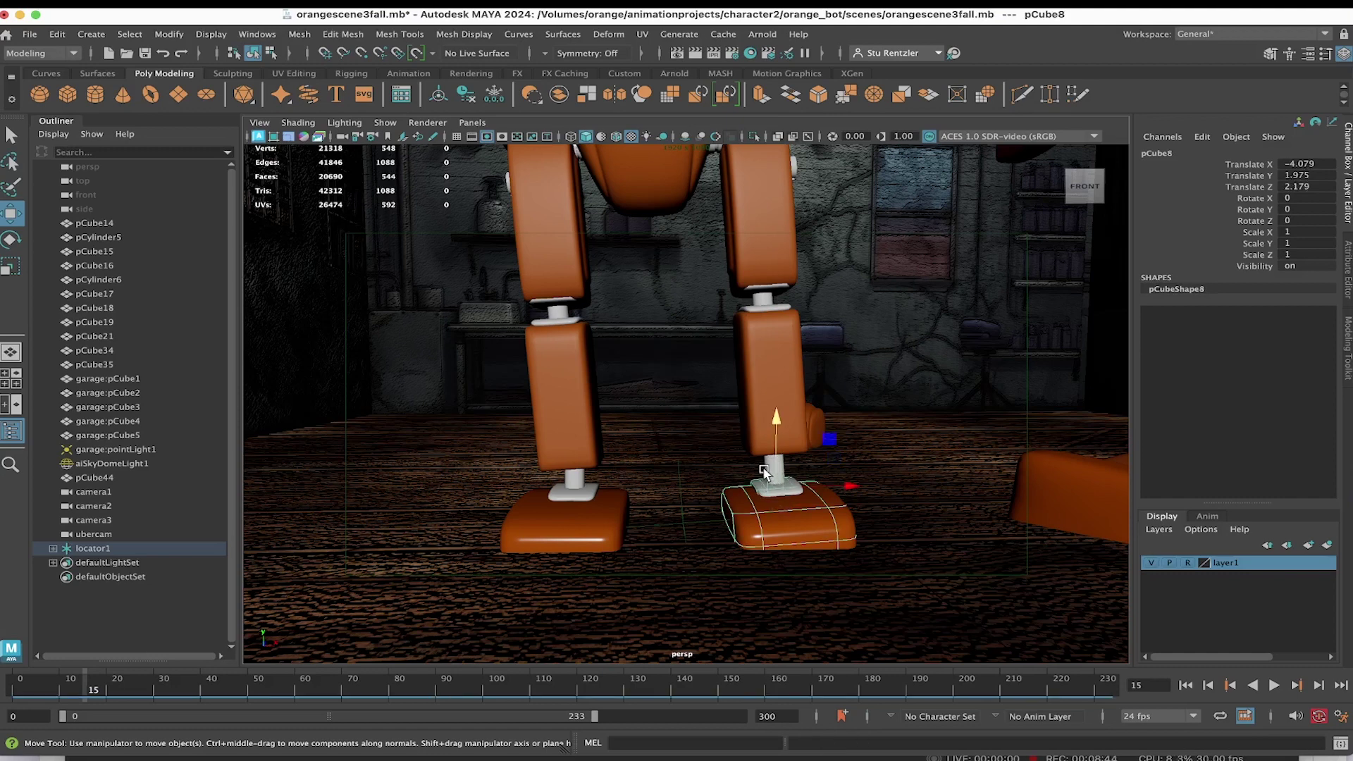
left_click(766, 471, "shift")
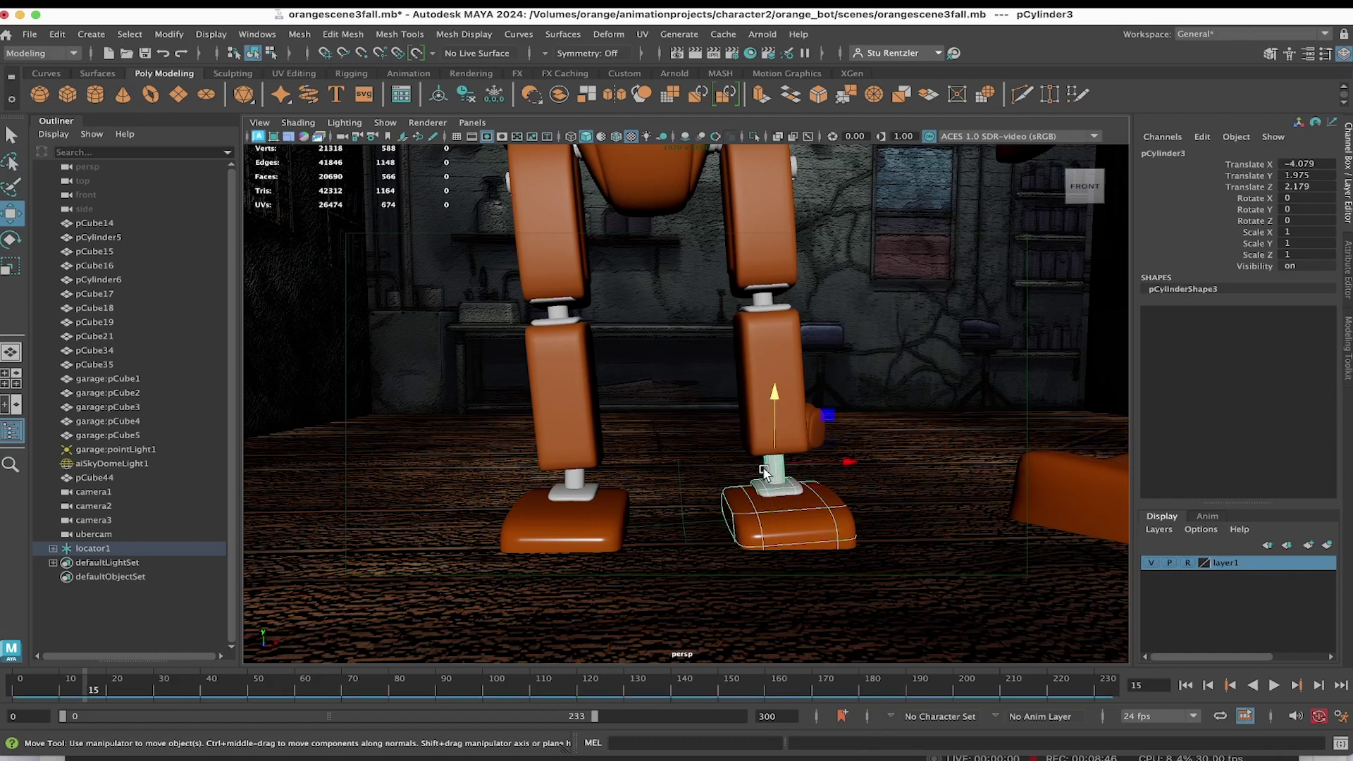
left_click(758, 394, "shift")
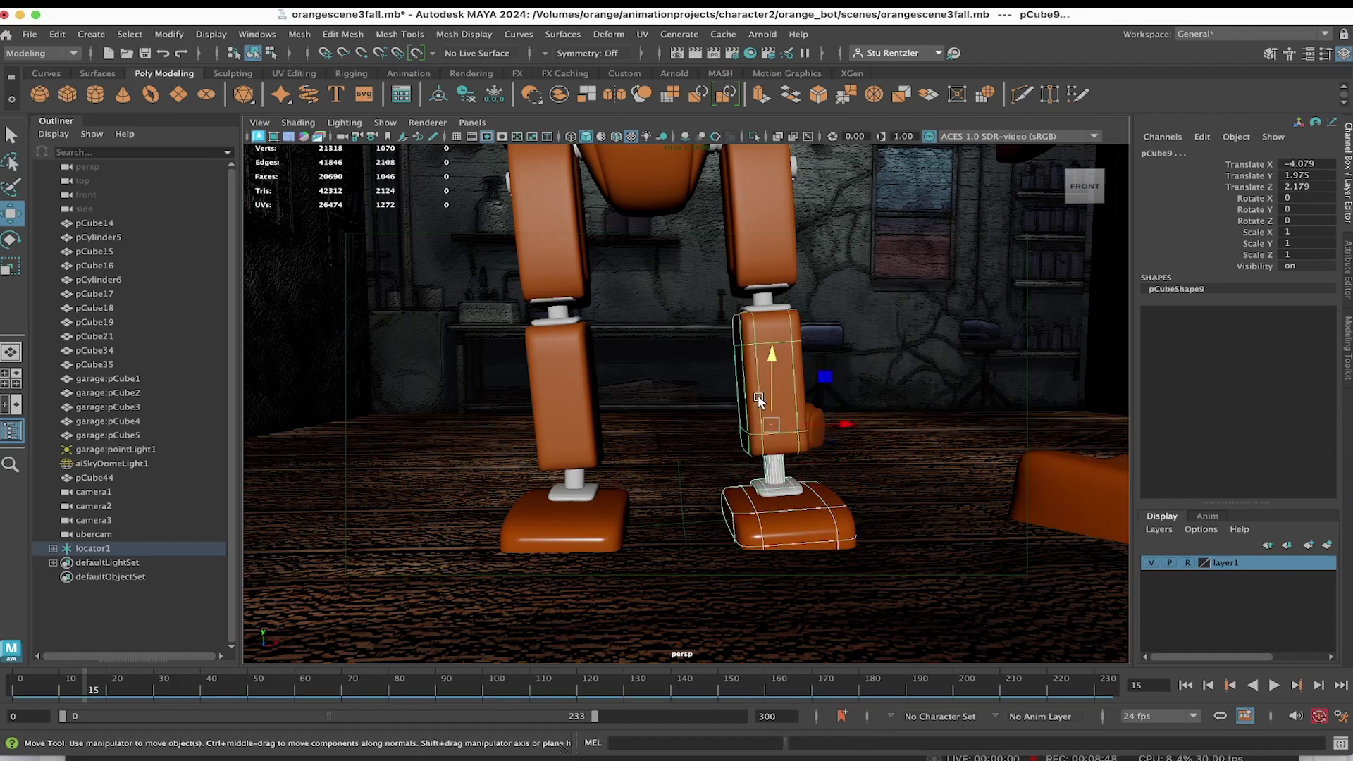
left_click(758, 396, "shift")
Freeze the right-hand ankle cylinder's transformations and set a keyframe for it at frame 0
key("alt+v")
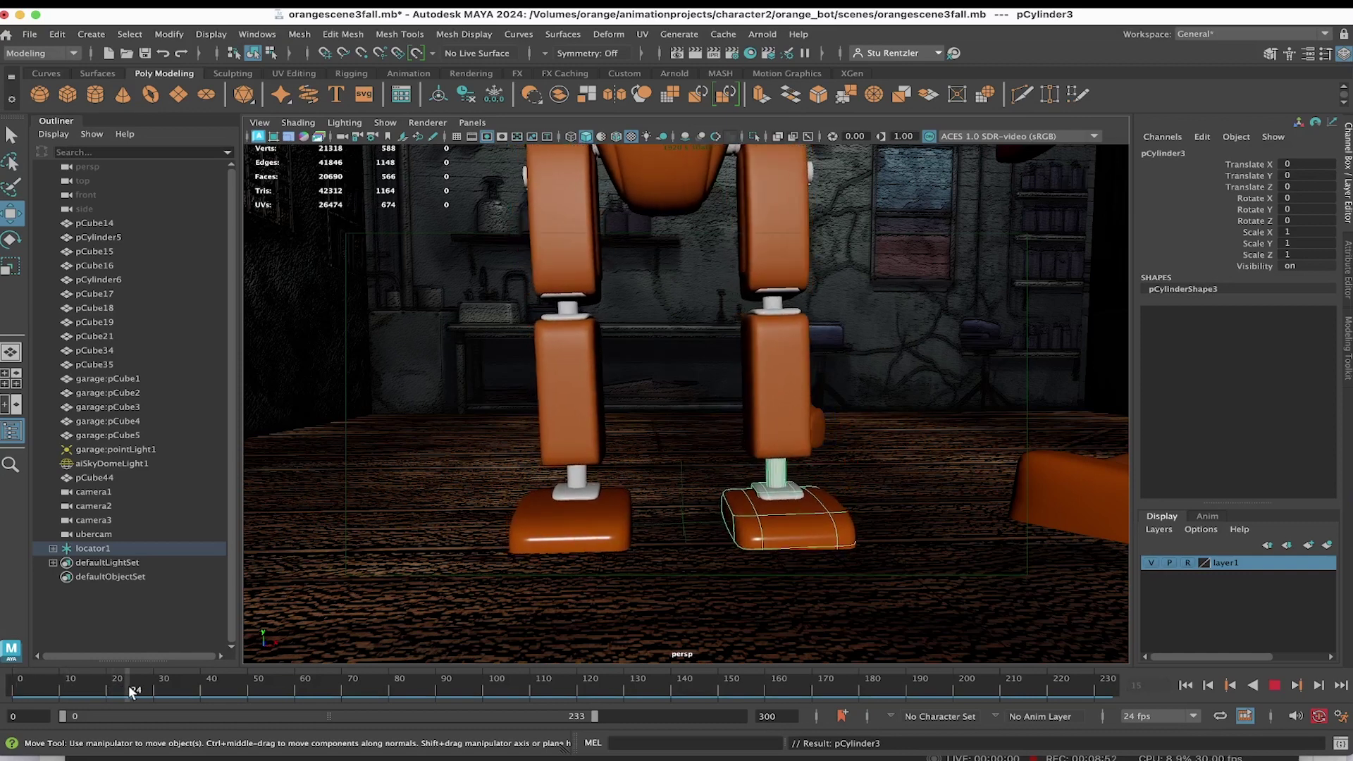
left_click_drag(105, 688, 8, 692)
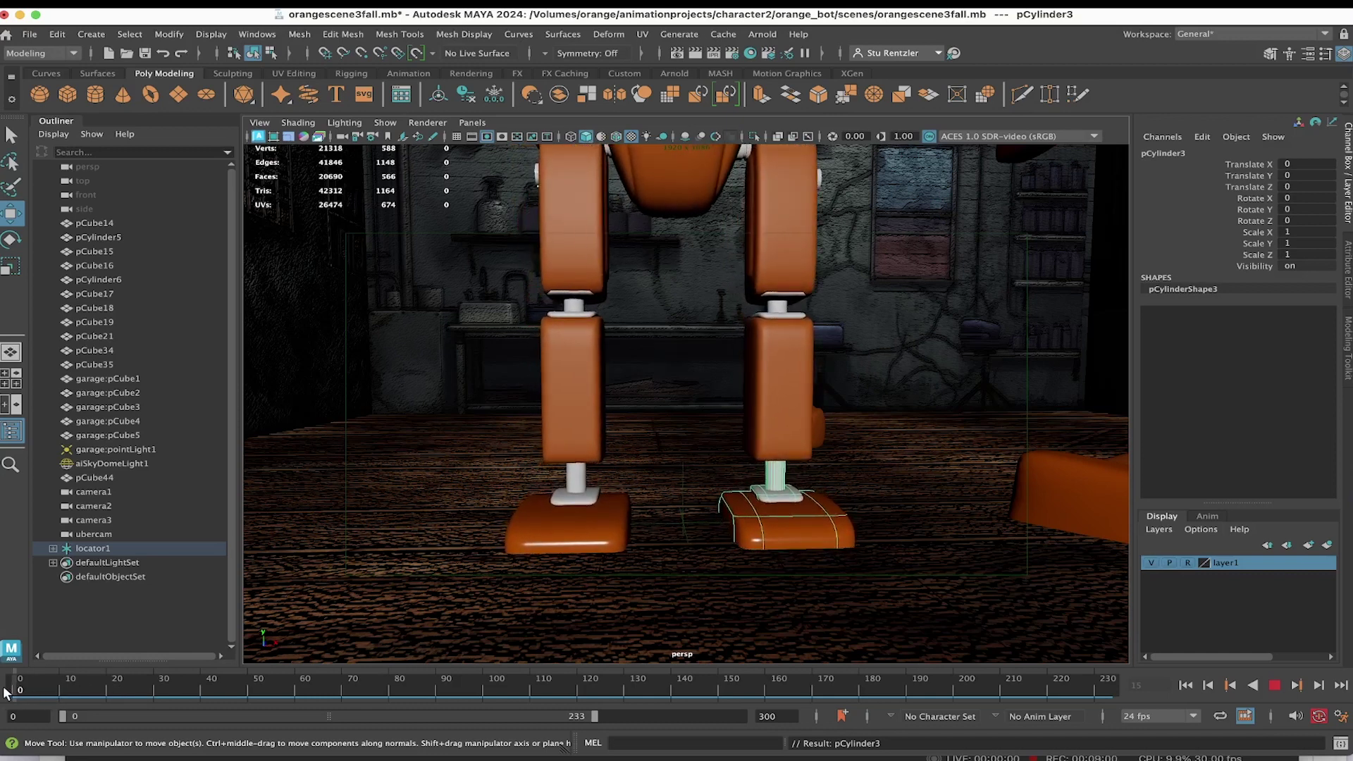
key("Escape")
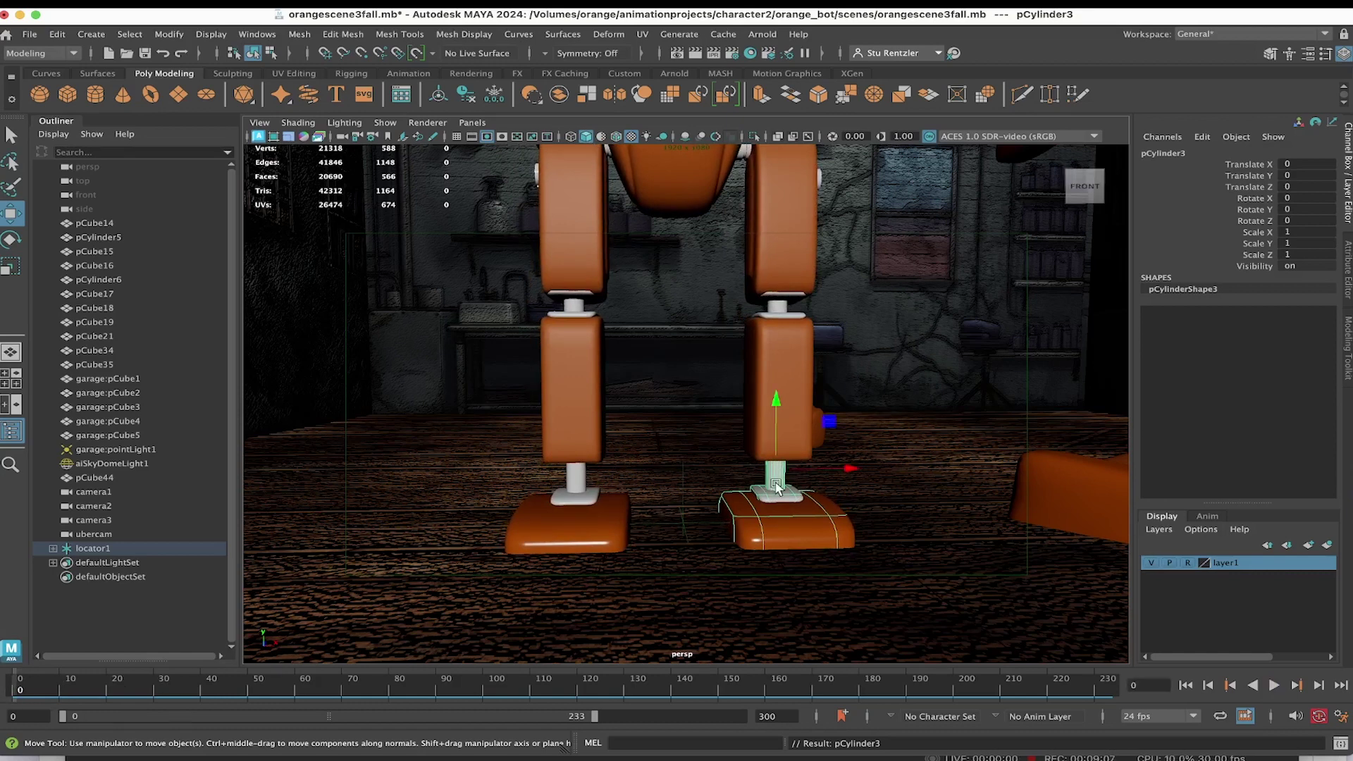
left_click_drag(58, 681, 1, 679)
key("s")
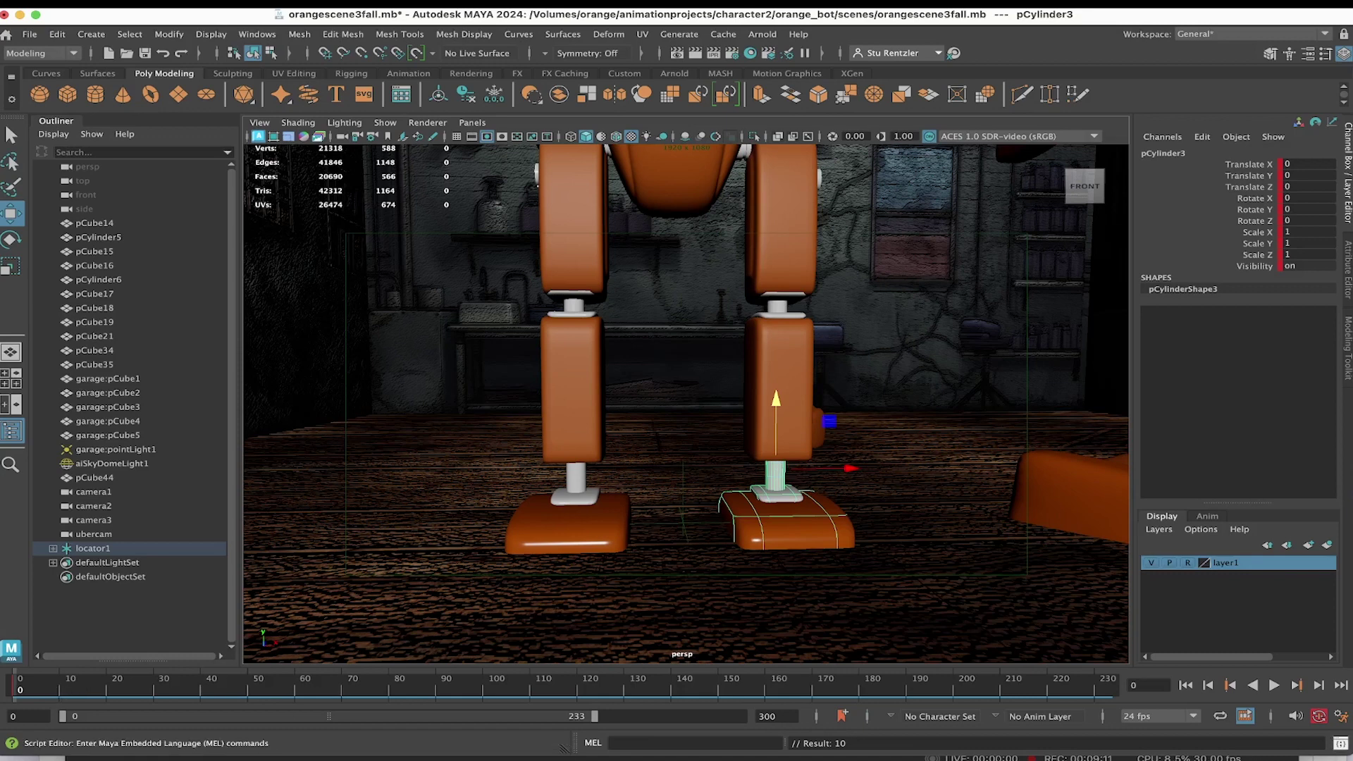
At frame 10, rotate the right-hand ankle cylinder to about 2.189° in Z and set a keyframe
key("alt+v")
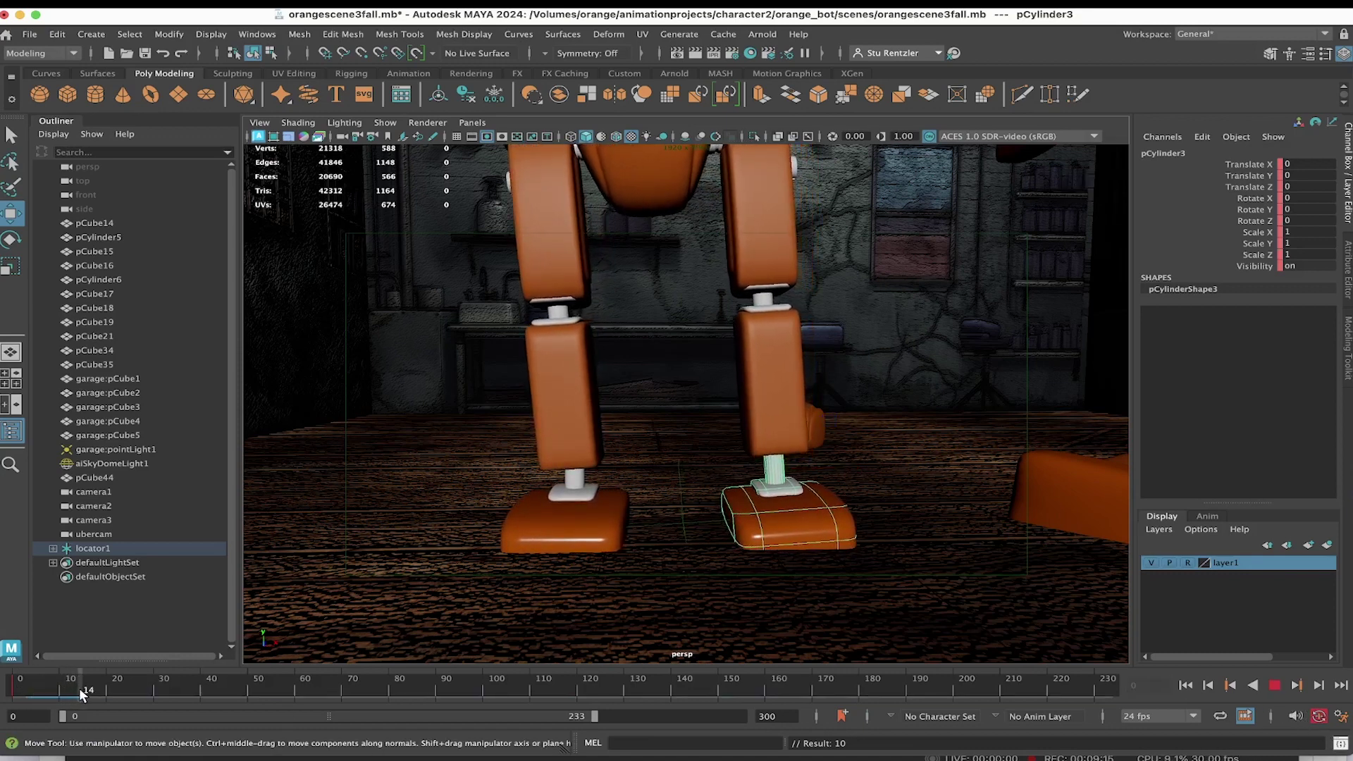
mouse_move(79, 688)
left_mouse_down()
mouse_move(28, 679)
mouse_move(73, 688)
mouse_move(61, 688)
left_mouse_up()
key("e")
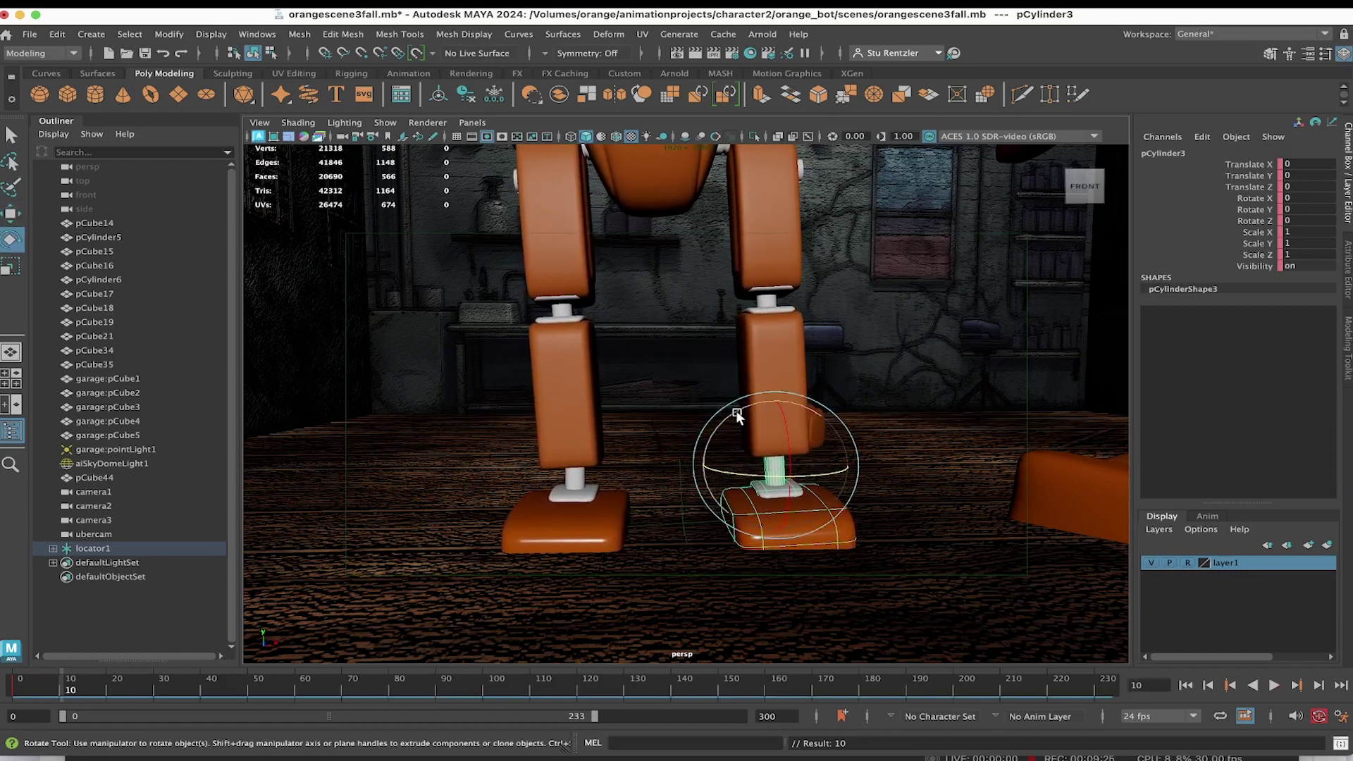
left_click_drag(736, 410, 731, 411)
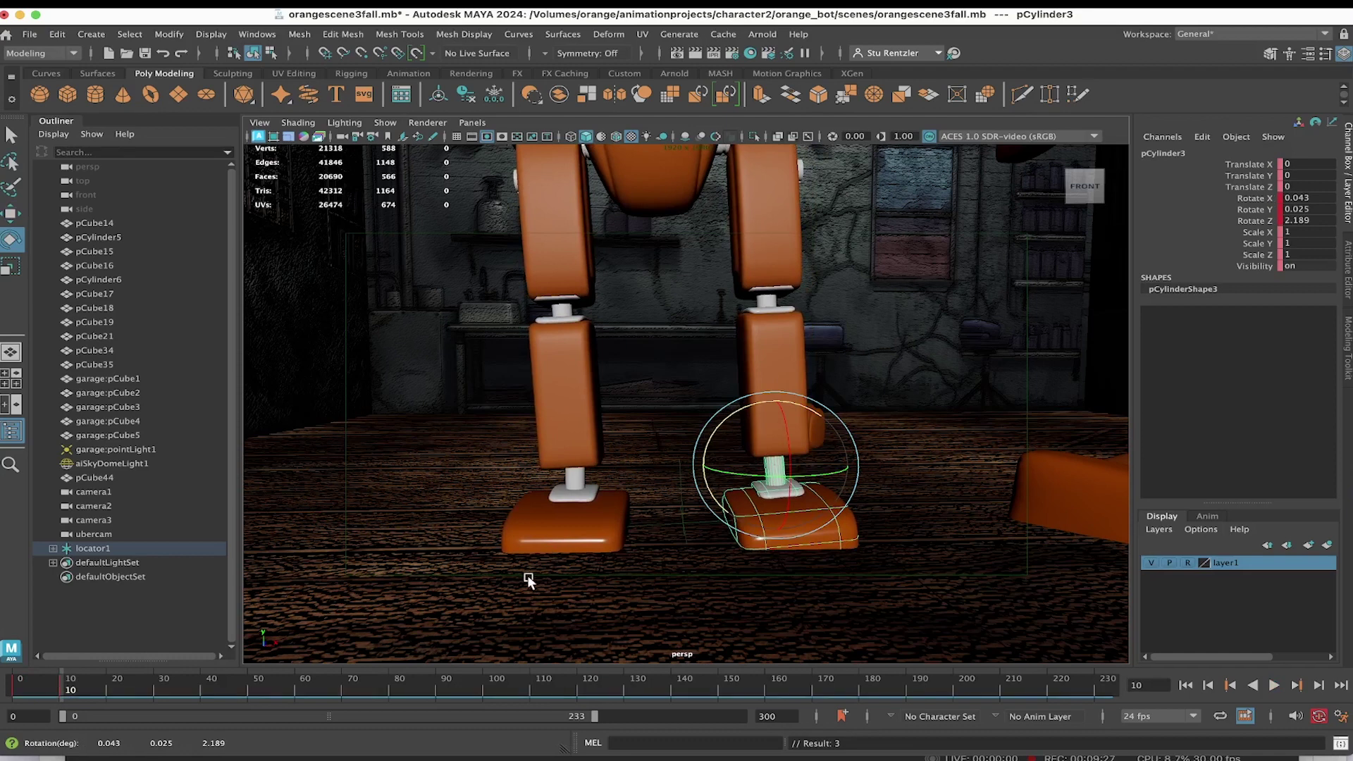
key("s")
At frame 29, raise the right-hand ankle cylinder to about 0.059 in Translate Y to follow the sway
left_click_drag(74, 686, 150, 698)
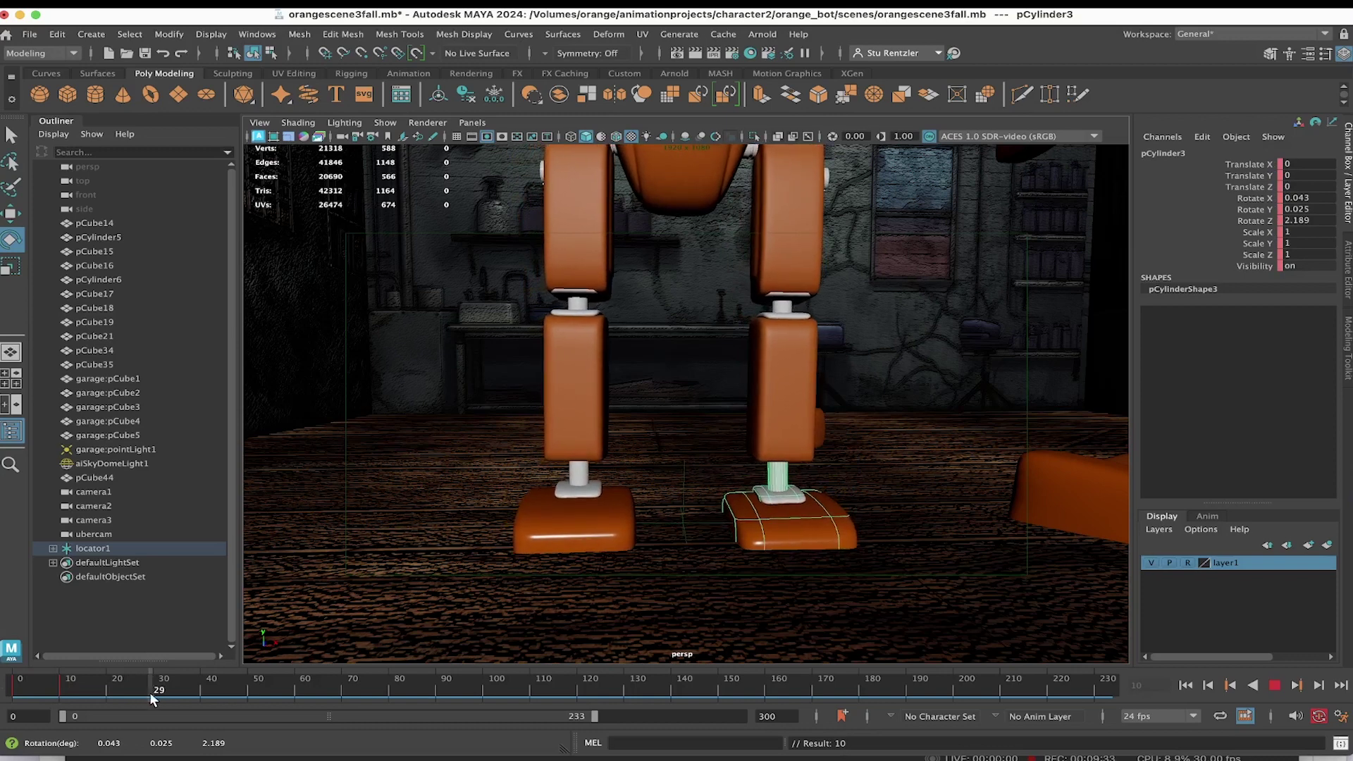
left_click(12, 213)
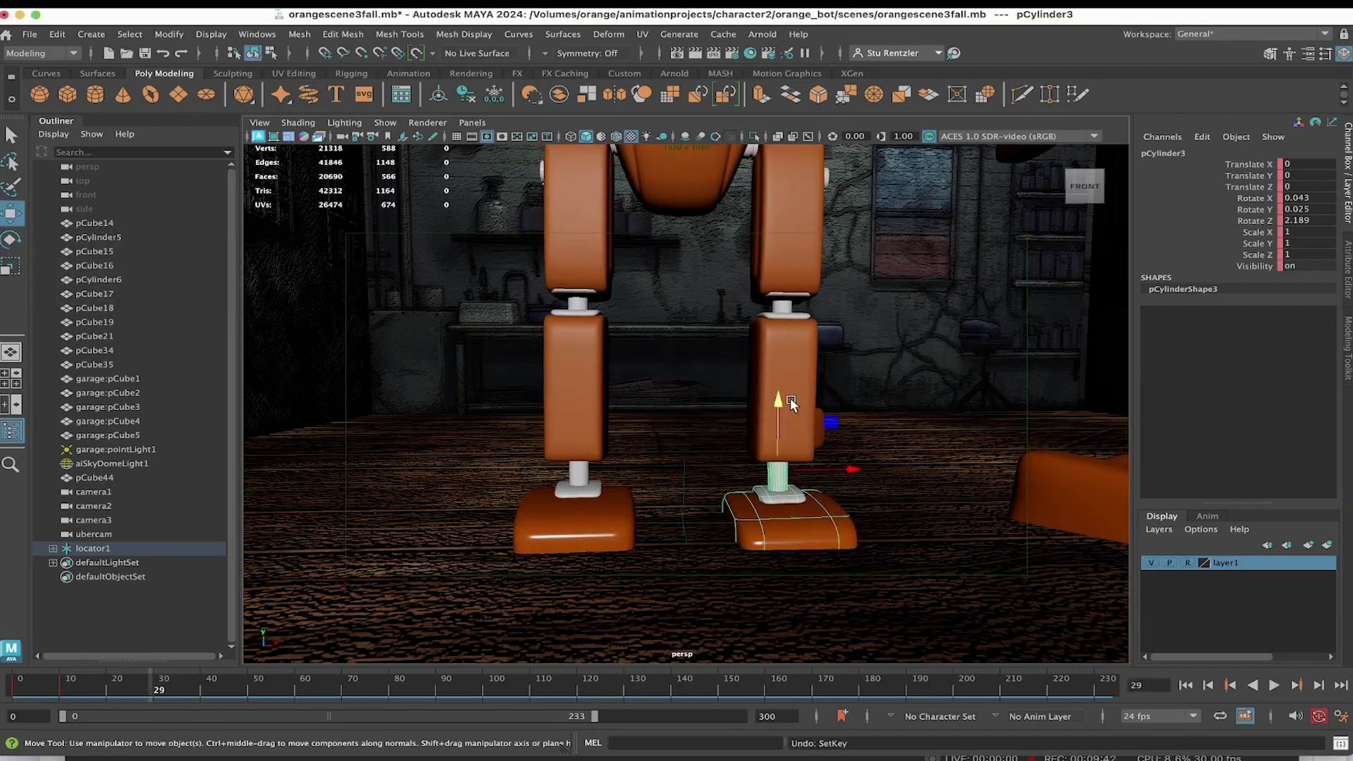
left_click_drag(780, 403, 779, 397)
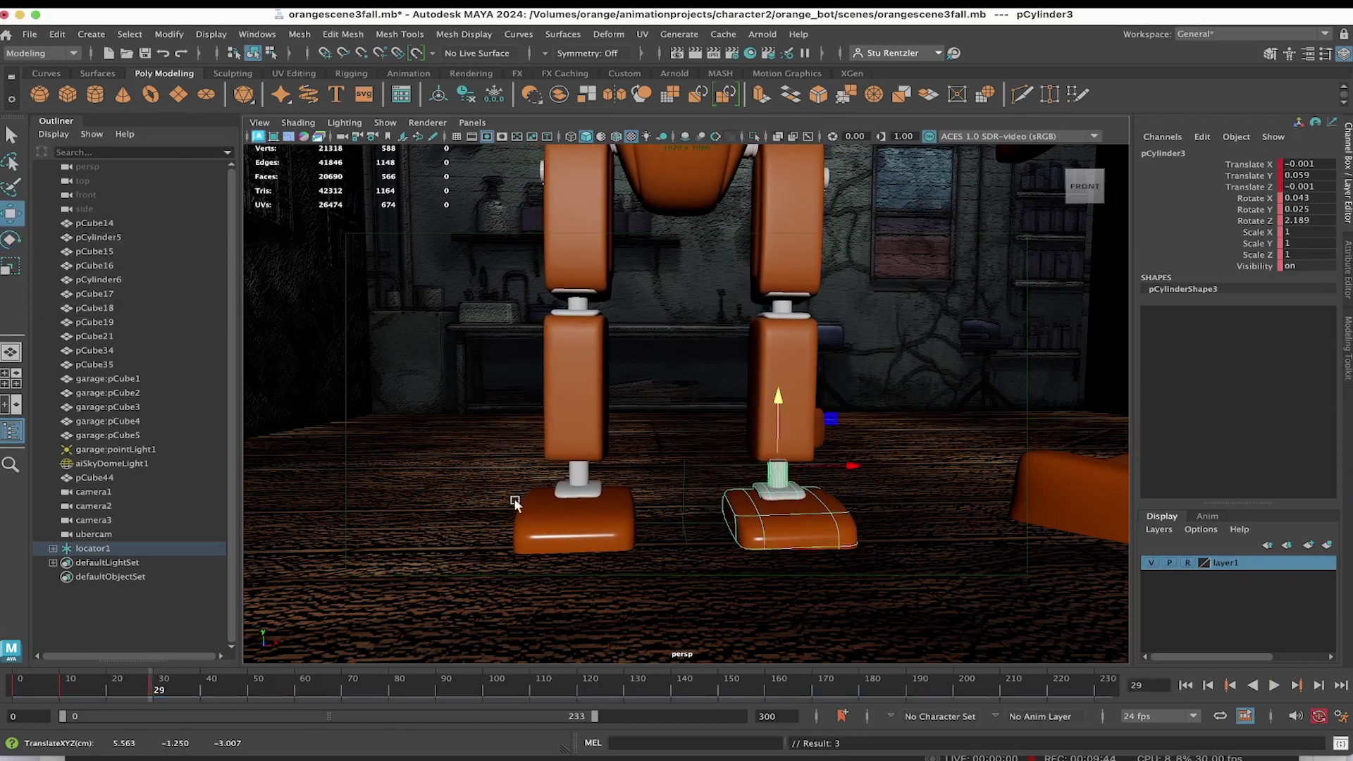
key("alt+v")
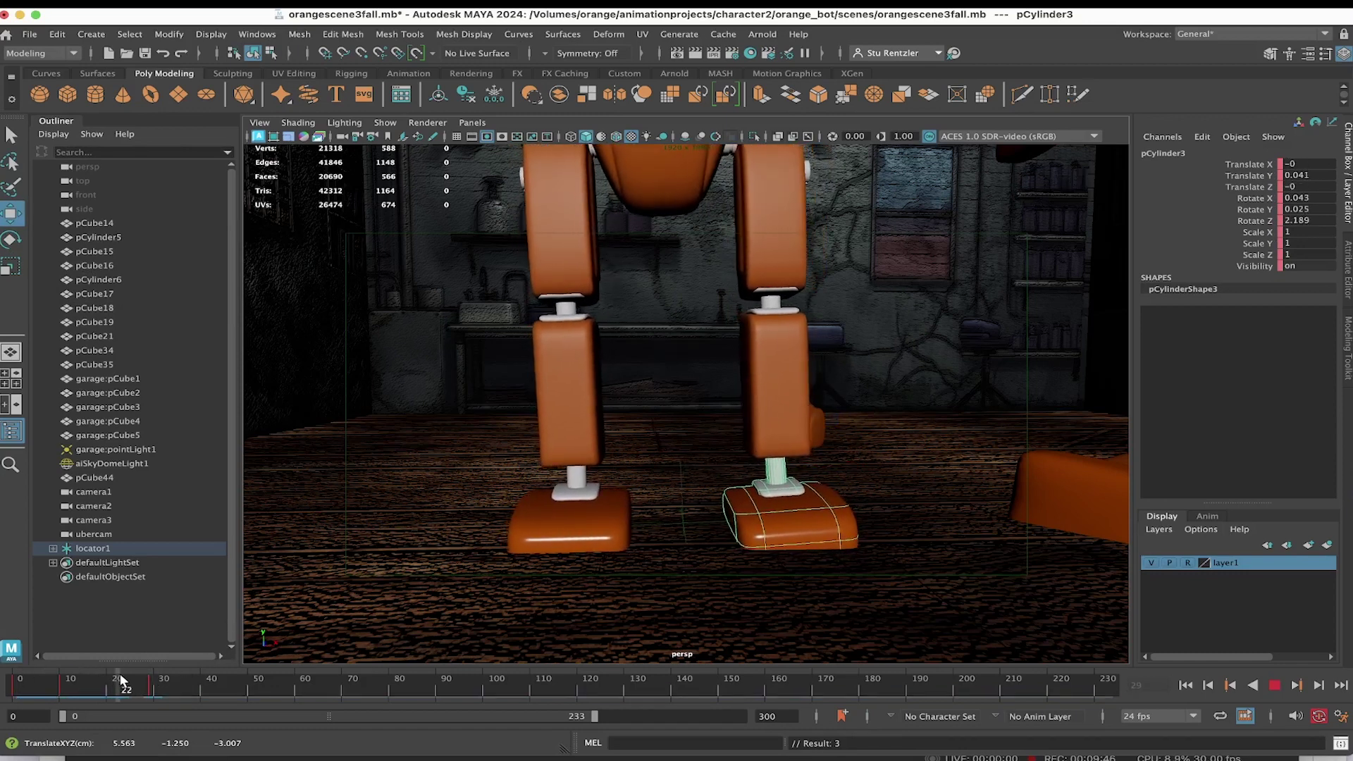
At frame 40, key the right-hand ankle cylinder raised to about 0.215 in Translate Y and rotated to about 6.984° in Z
left_click(204, 692)
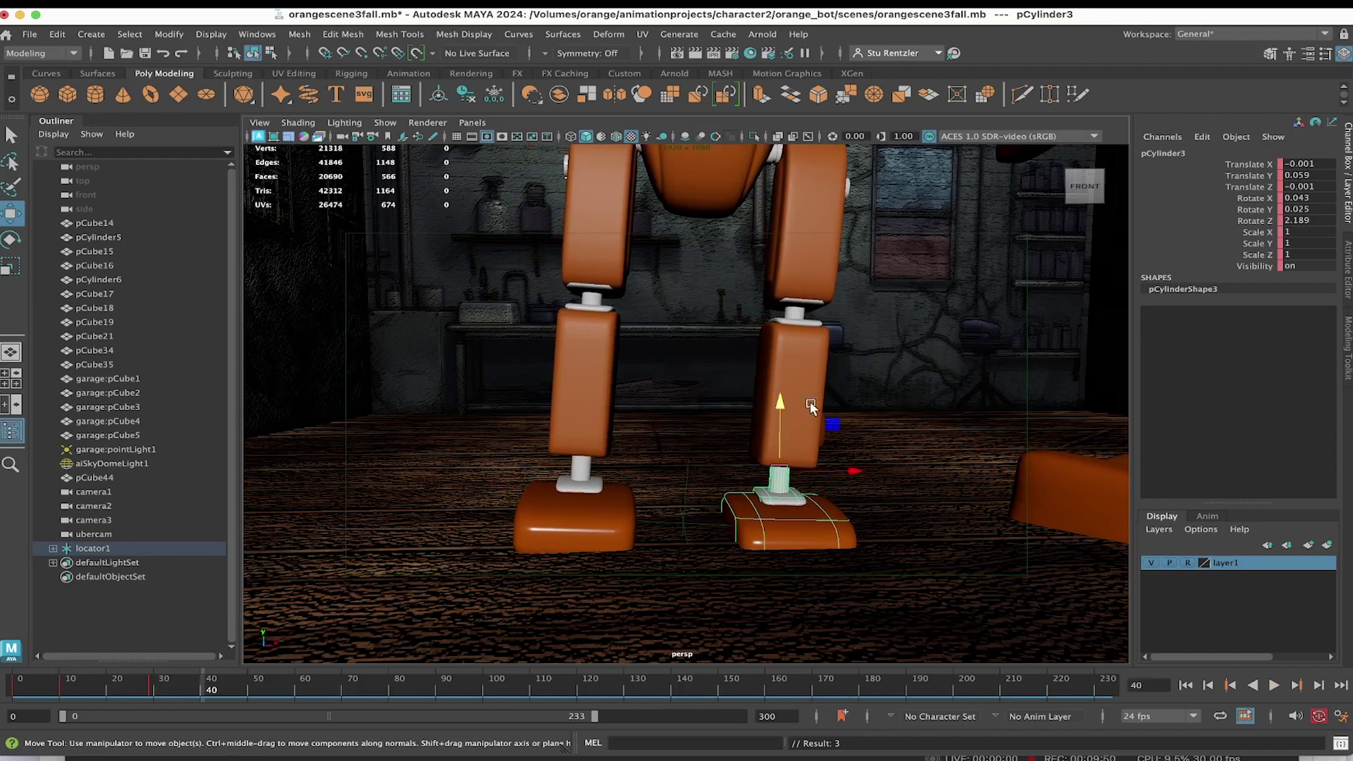
left_click_drag(780, 402, 780, 394)
key("shift+w")
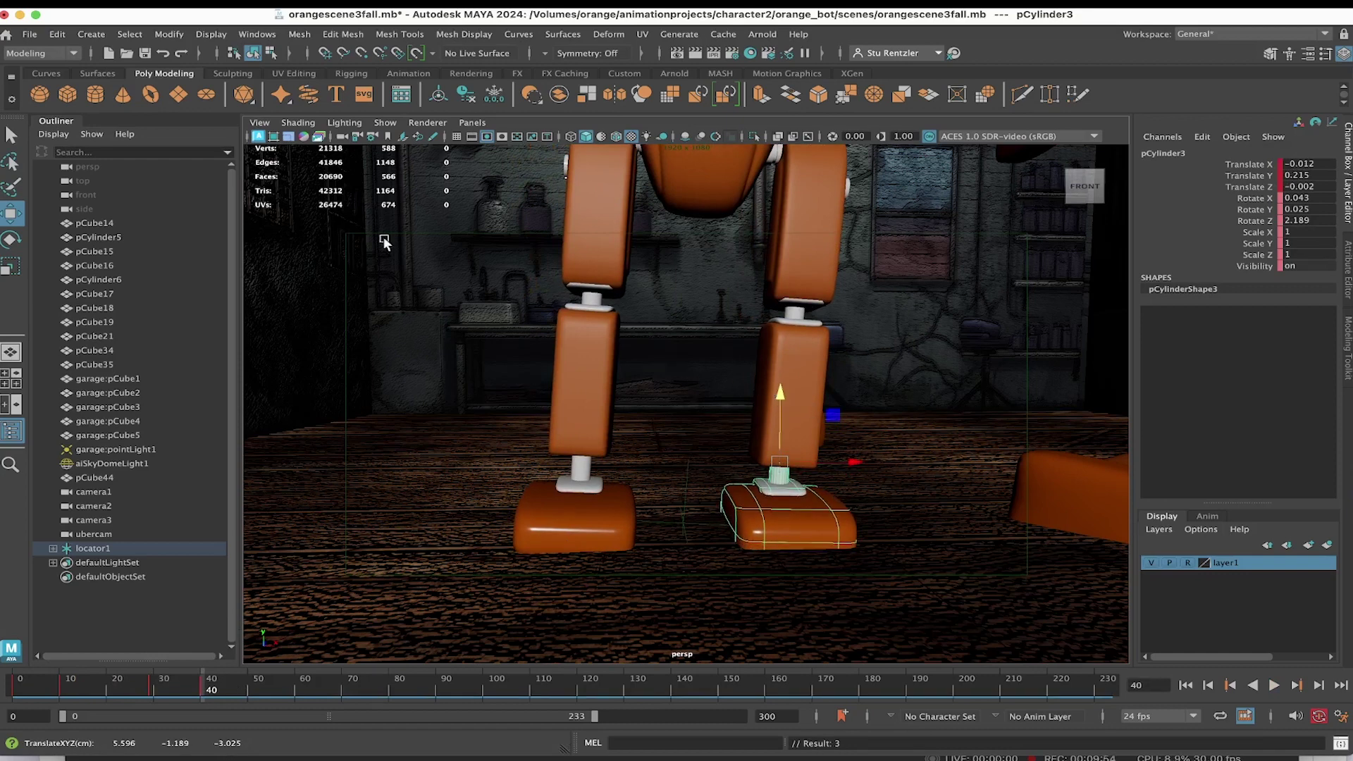
key("e")
left_click_drag(753, 411, 730, 421)
key("shift+e")
key("alt+v")
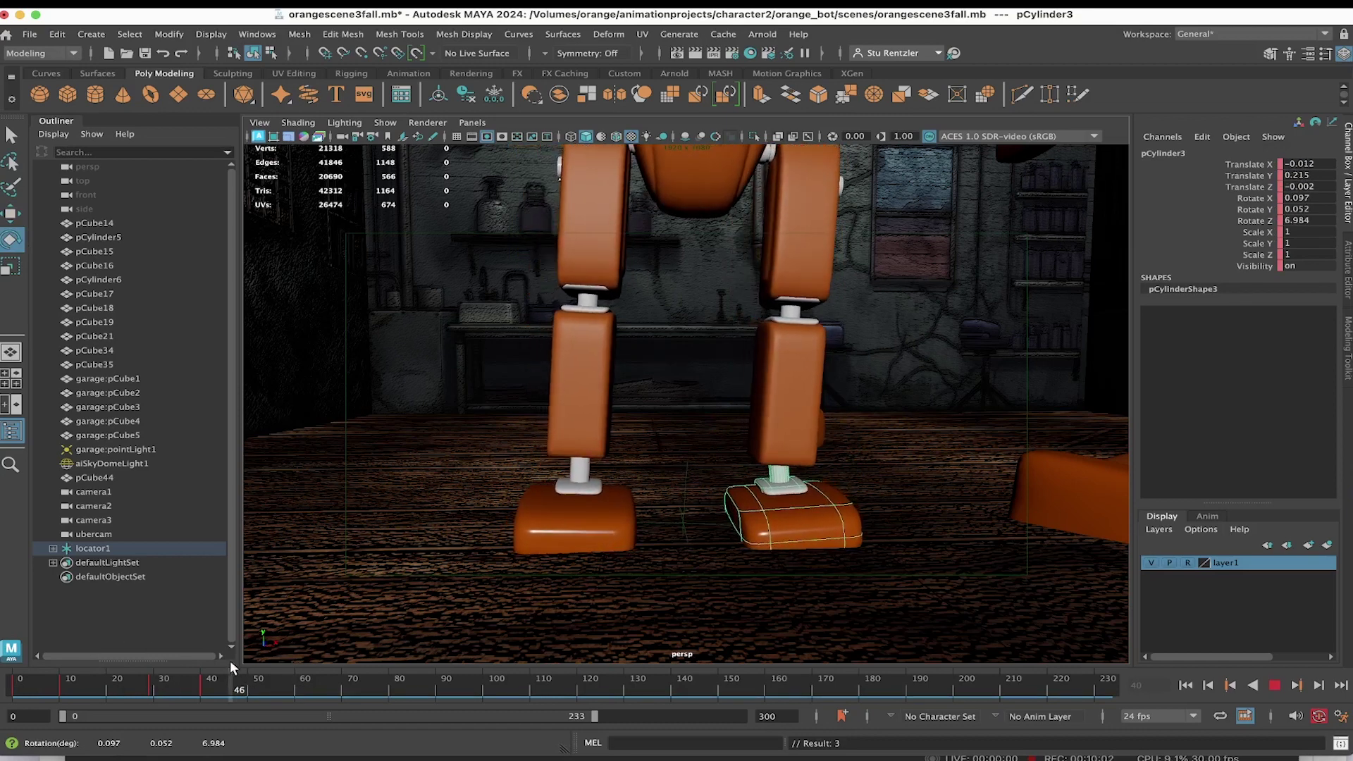
At frame 61, rotate the right-hand ankle cylinder back to about -0.014° in Z and lower it to about 0.19 in Translate Y
left_click_drag(282, 677, 301, 683)
key("e")
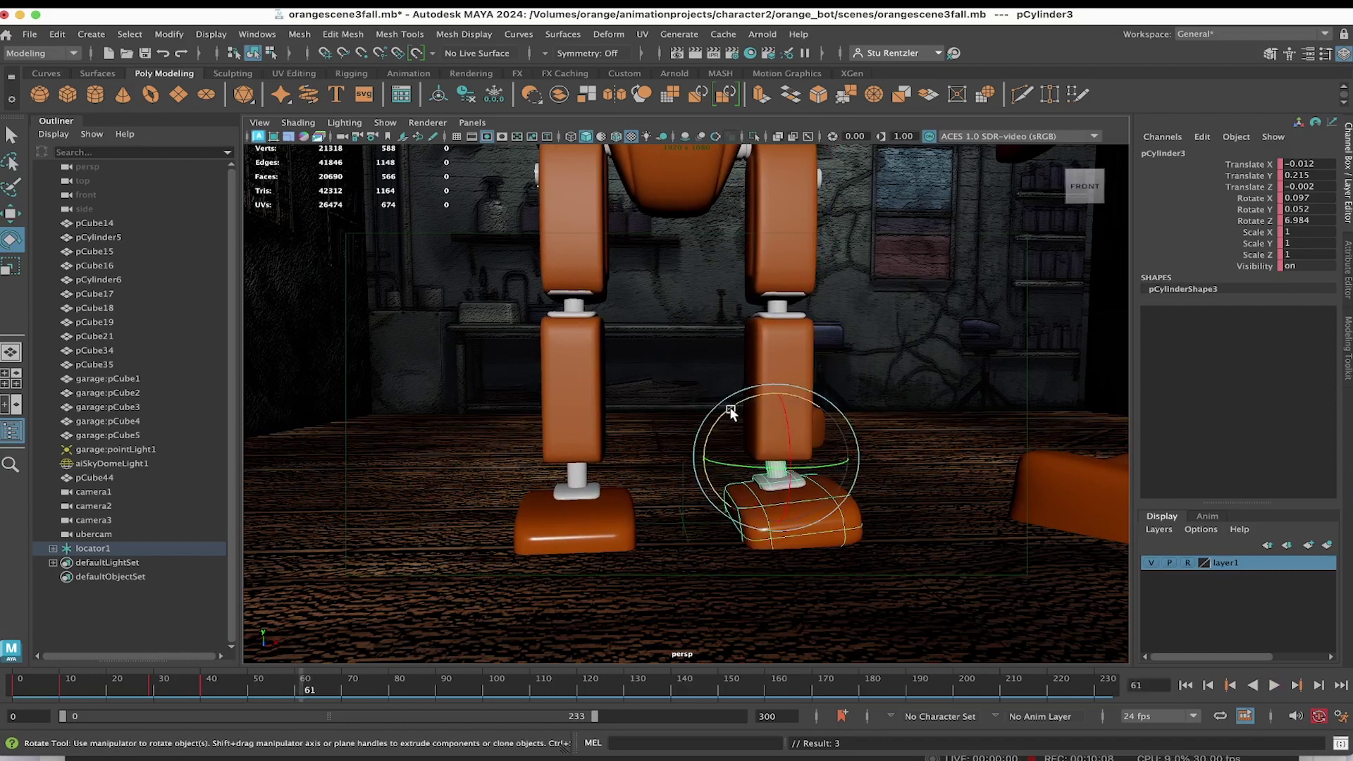
left_click_drag(731, 411, 773, 392)
left_click(11, 213)
Set keyframes at frame 70 for the right-hand ankle cylinder and for the left-hand one
key("alt+v")
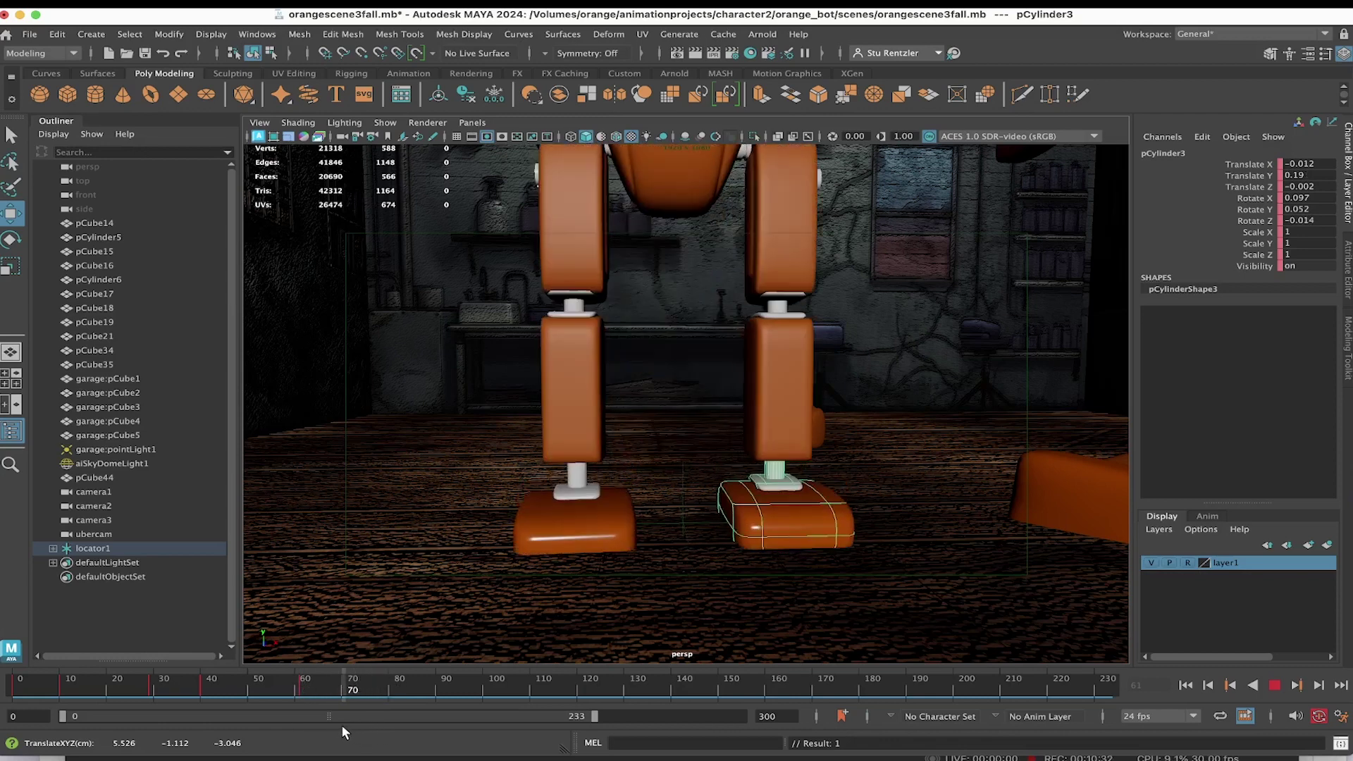
key("Escape")
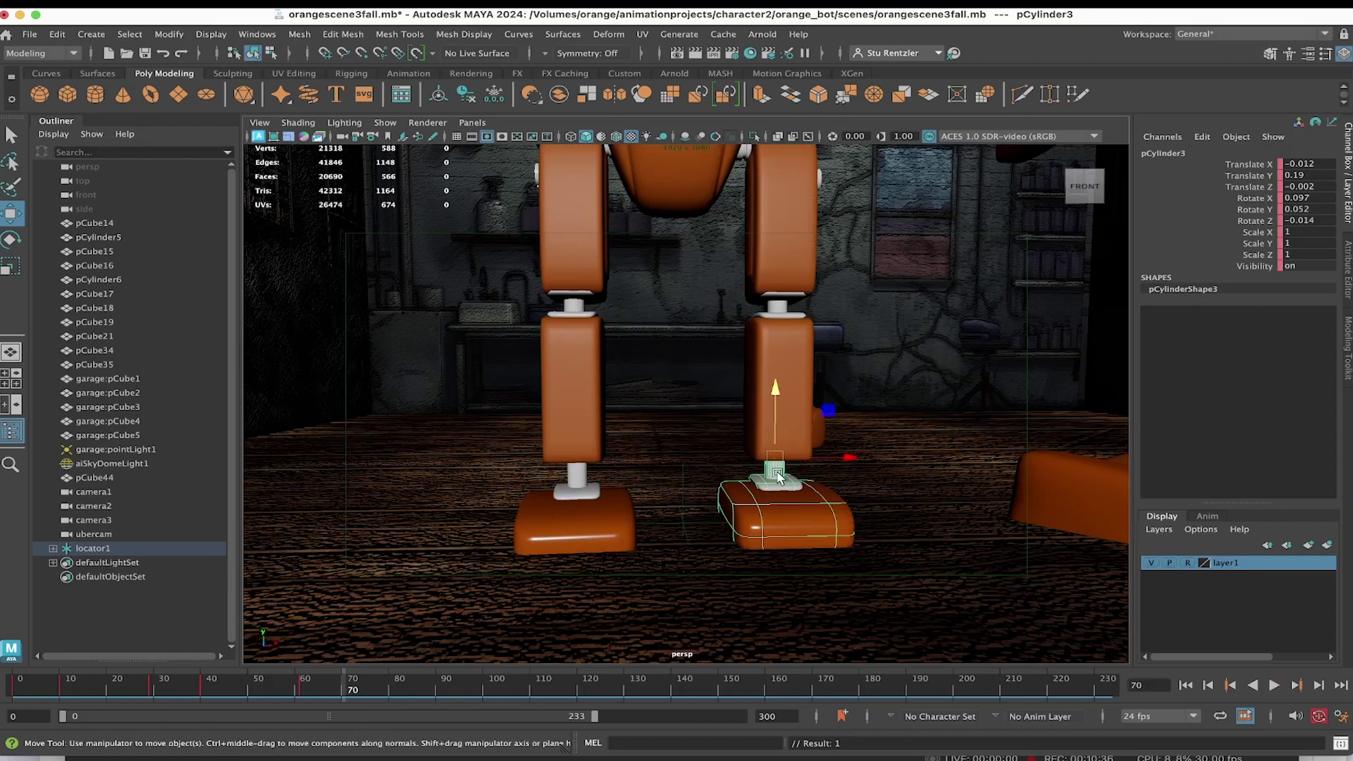
key("s")
left_click(581, 476)
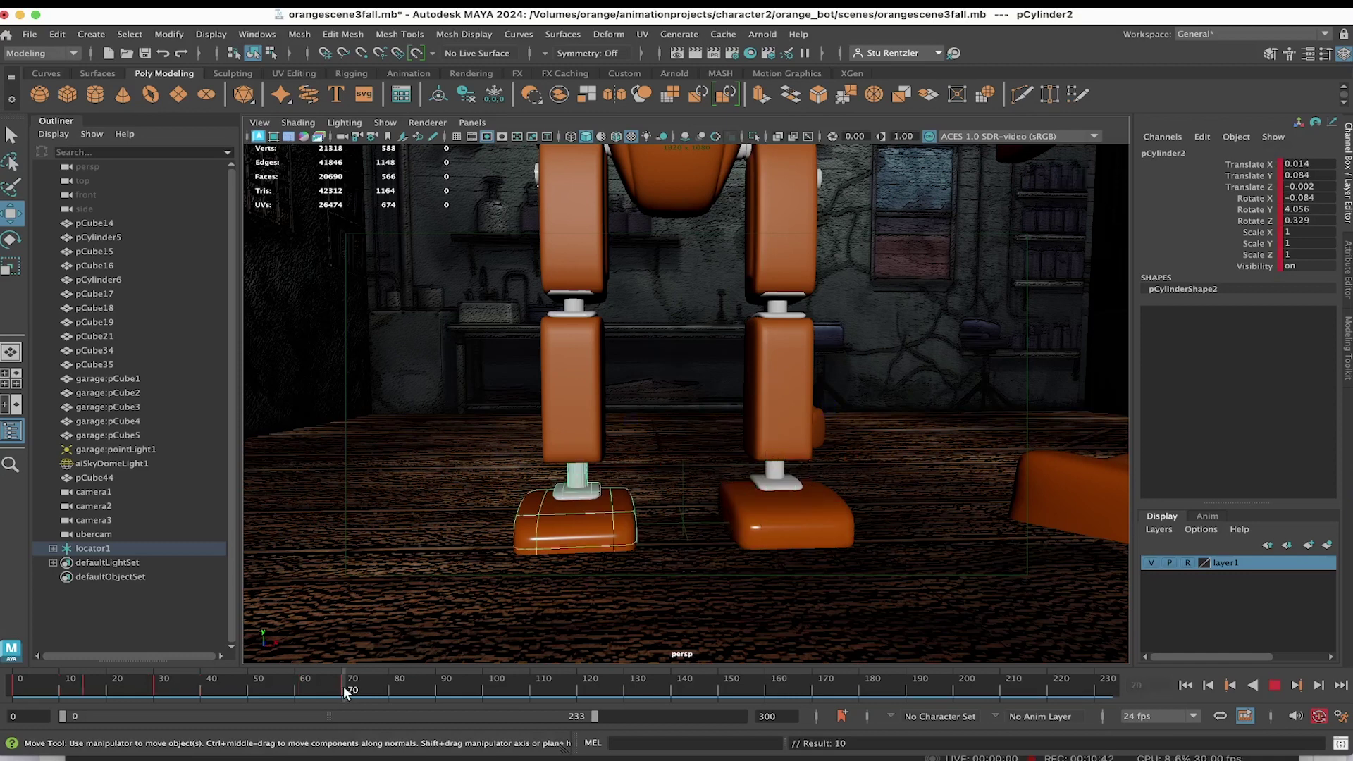
At frame 80, rotate the left-hand ankle cylinder to about -25.152° in X and move it to about 0.39 in Translate Y and 1.106 in Z
left_click_drag(343, 687, 357, 686)
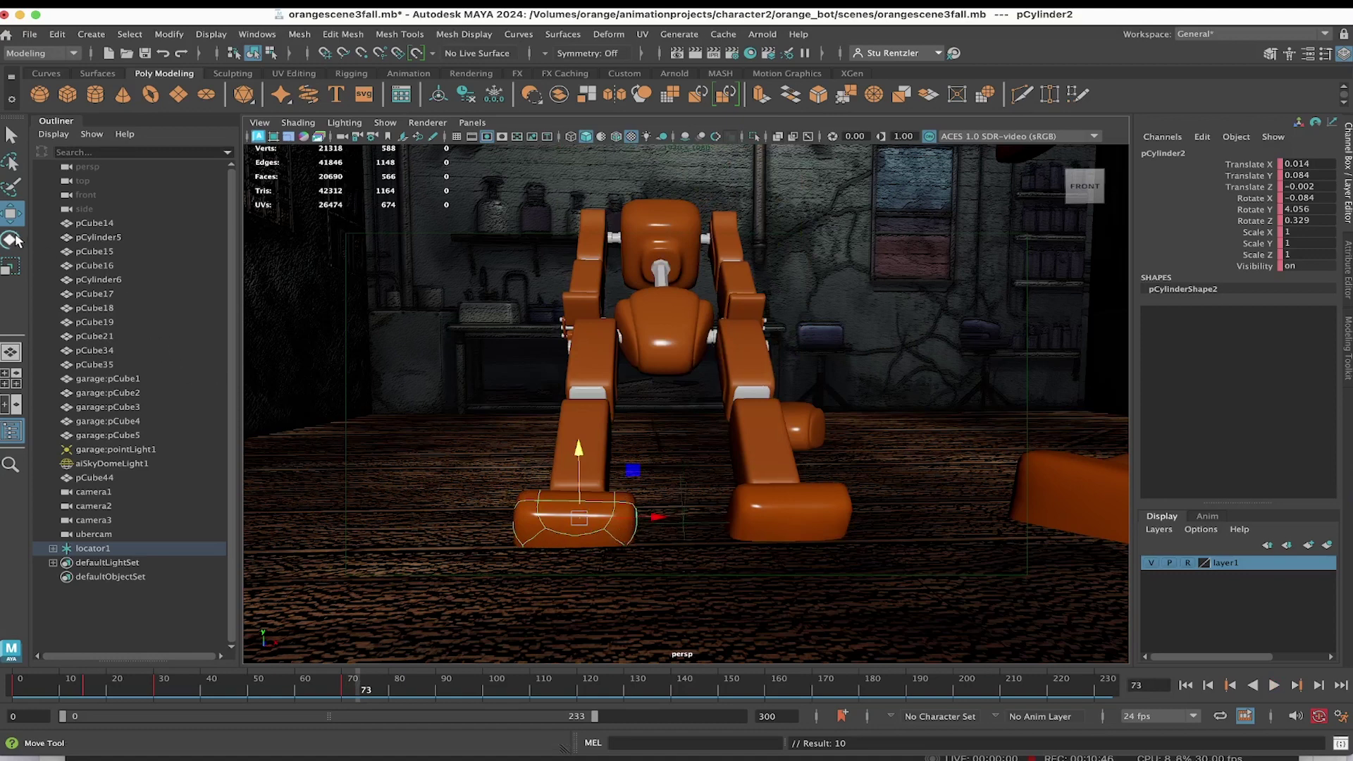
left_click(361, 682)
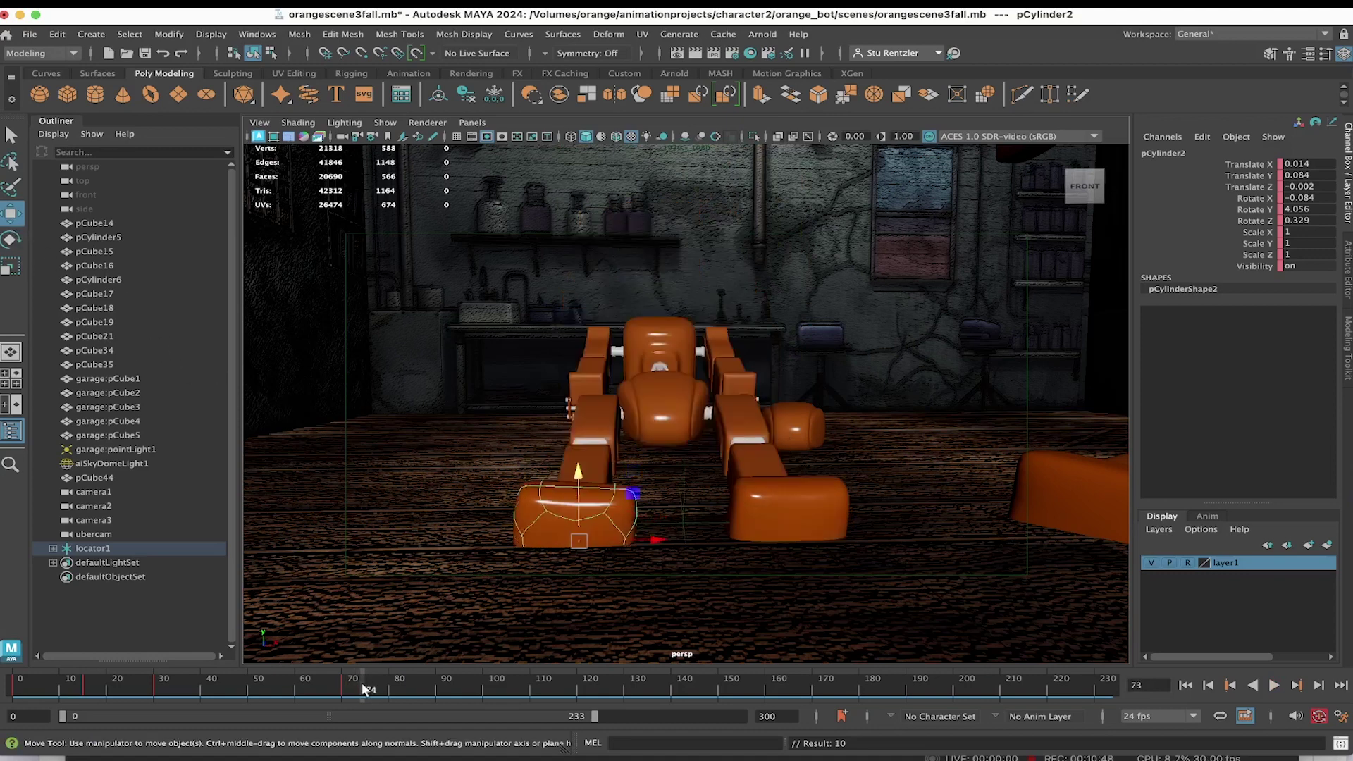
left_click_drag(358, 687, 389, 695)
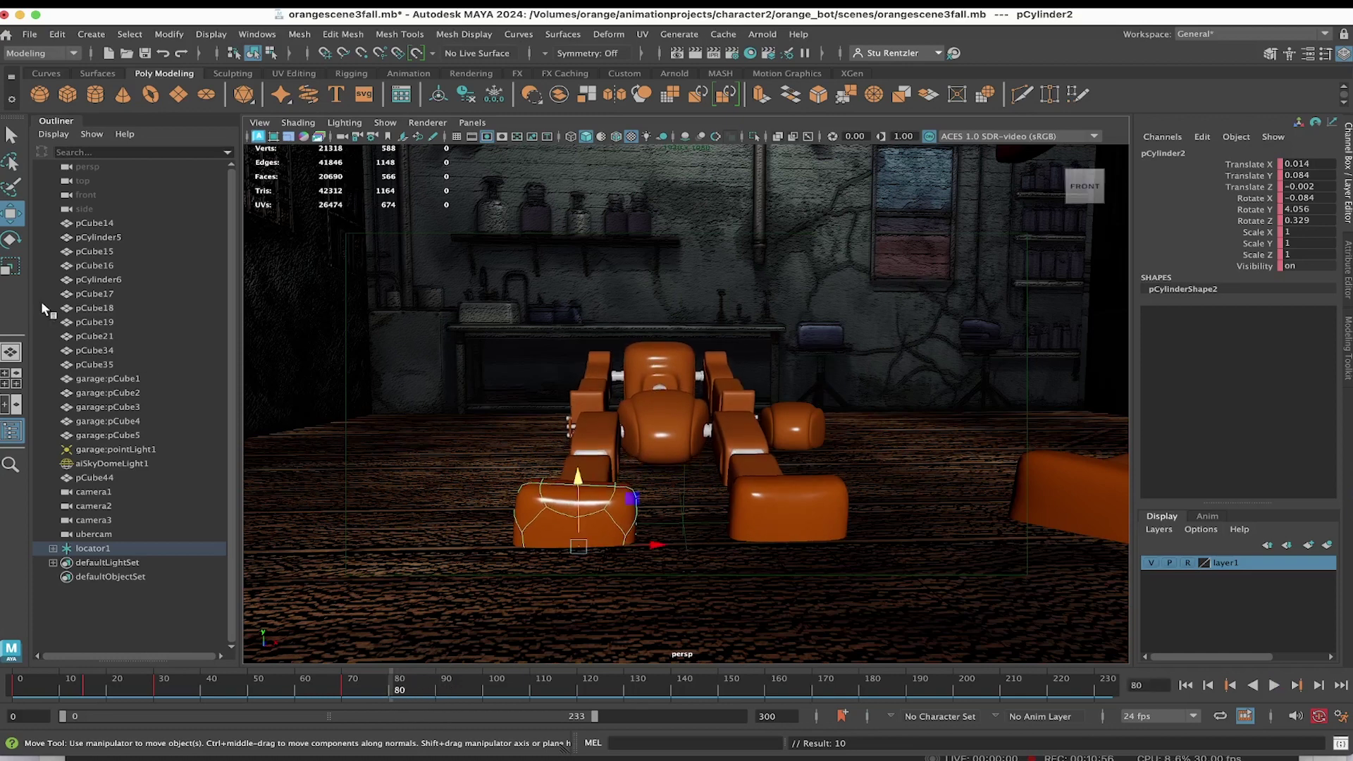
left_click(11, 240)
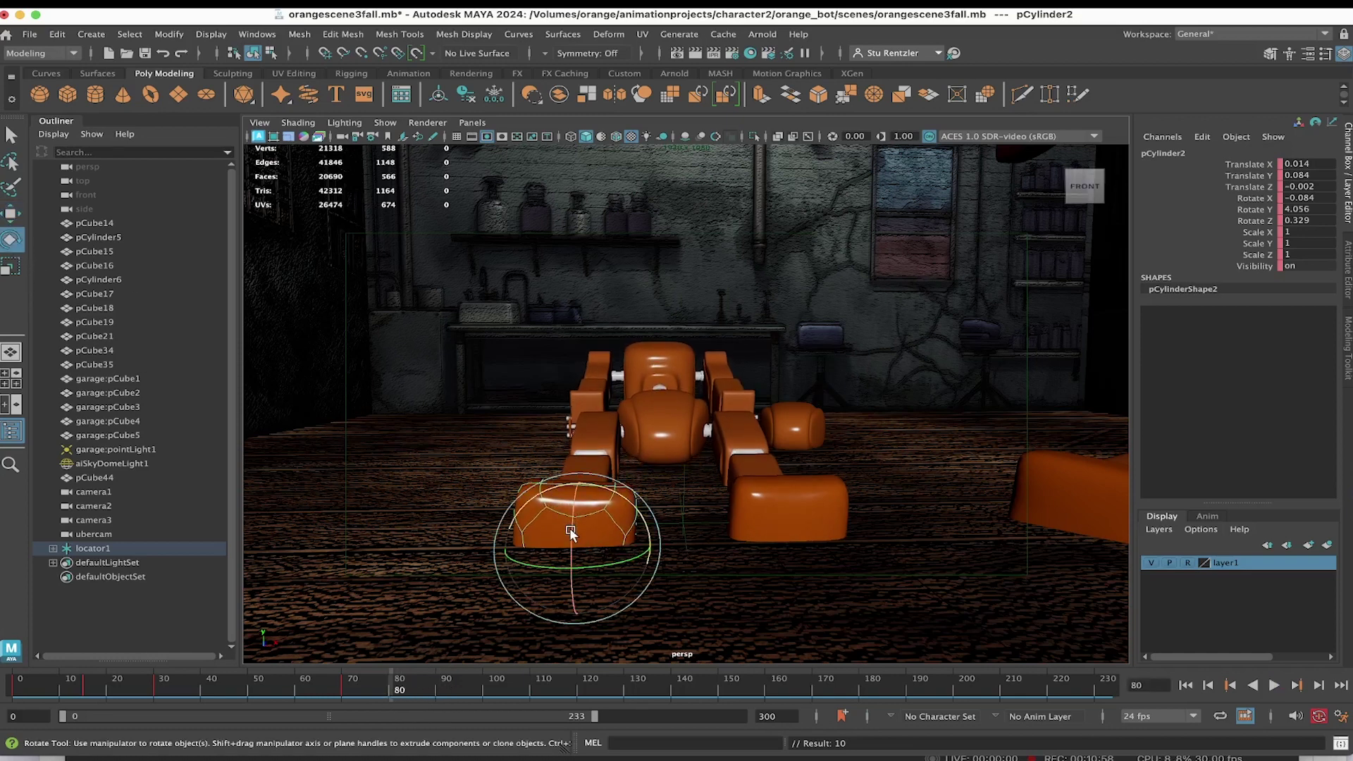
left_click_drag(575, 534, 564, 506)
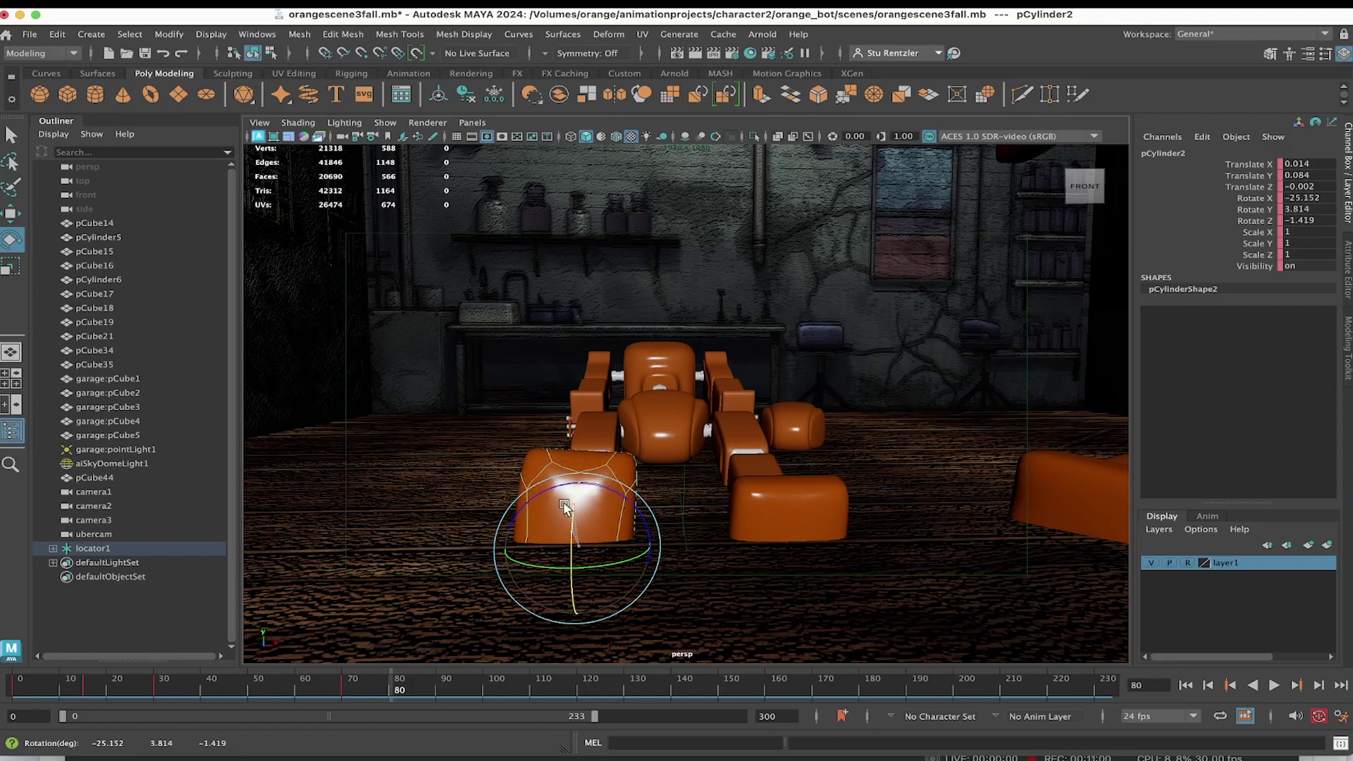
left_click(11, 213)
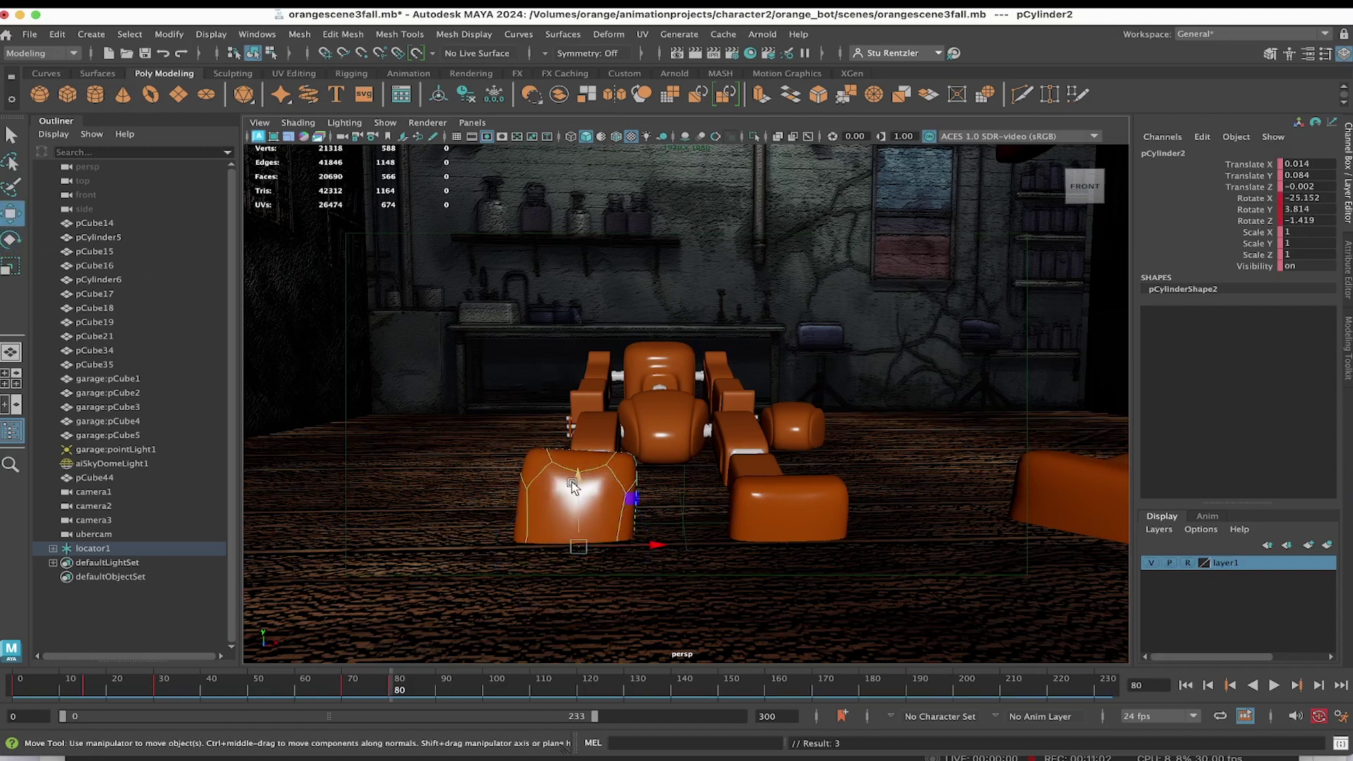
left_click_drag(572, 485, 579, 411)
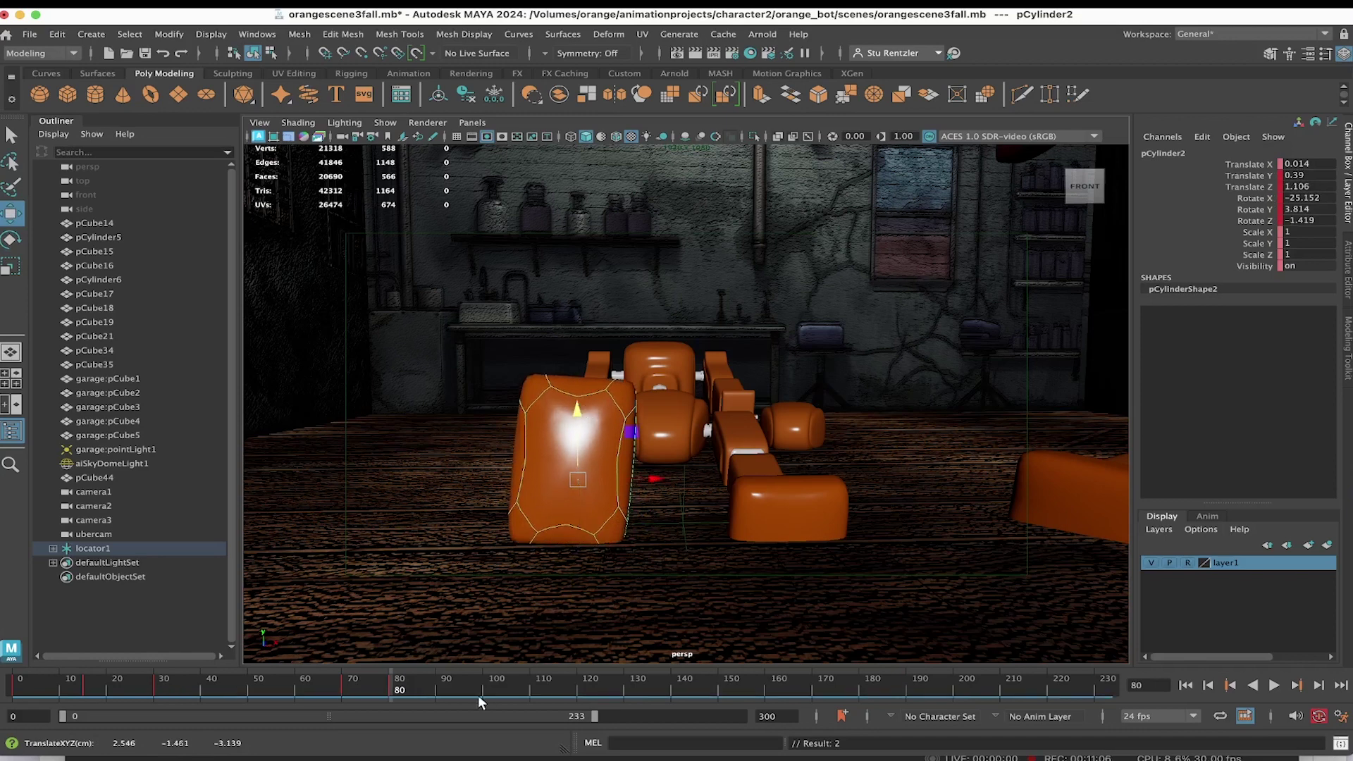
key("alt+v")
At frame 80, move the right-hand ankle cylinder to about 0.587 in Translate Y and 1.435 in Z, rotating it to about -15.534° in X
left_click_drag(387, 680, 345, 694)
left_click(769, 476)
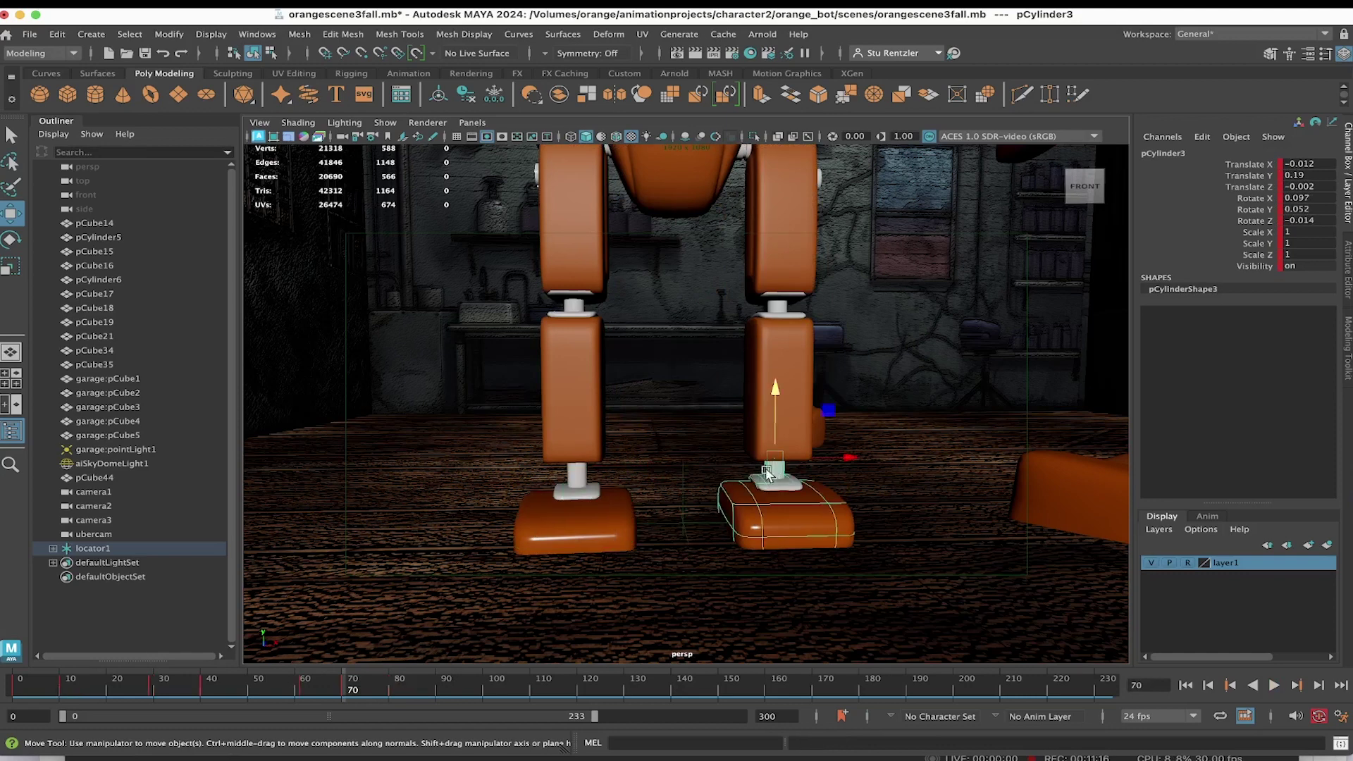
left_click_drag(365, 689, 393, 680)
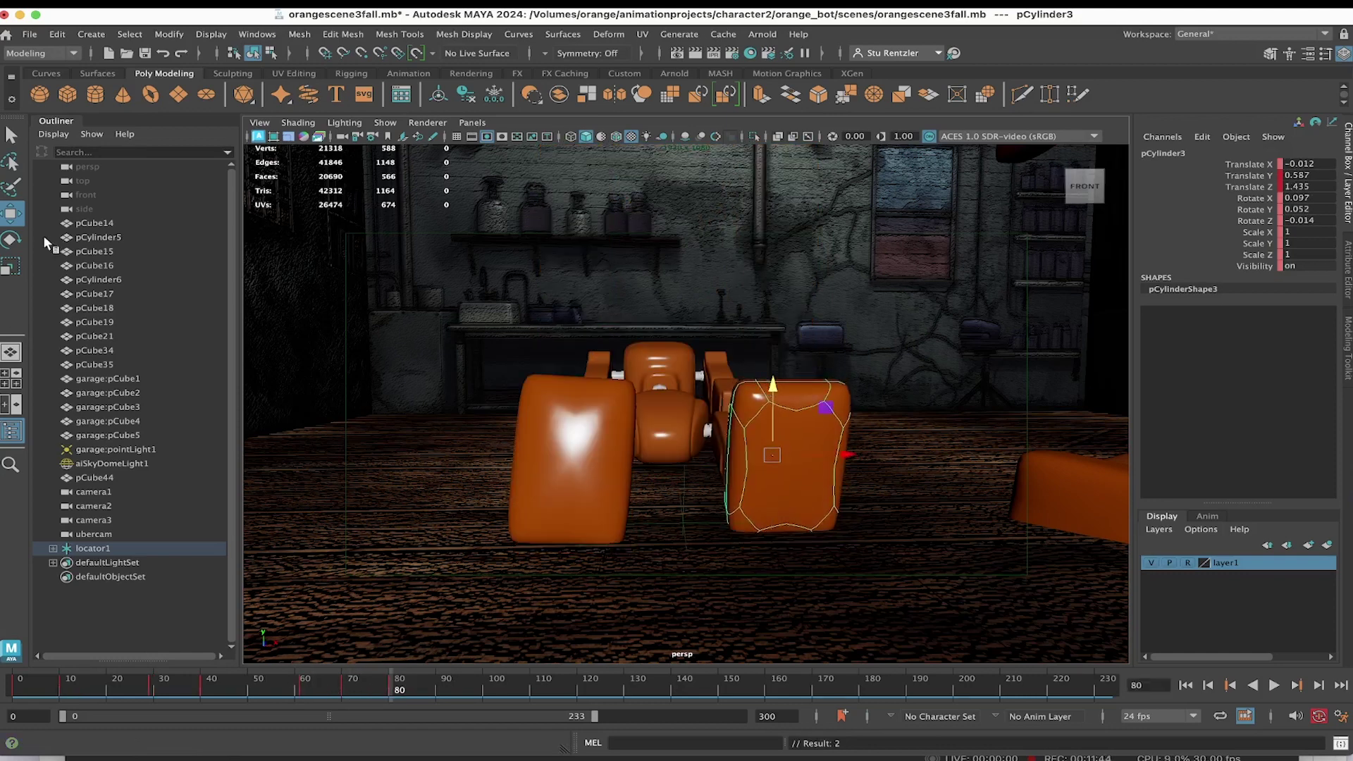
key("e")
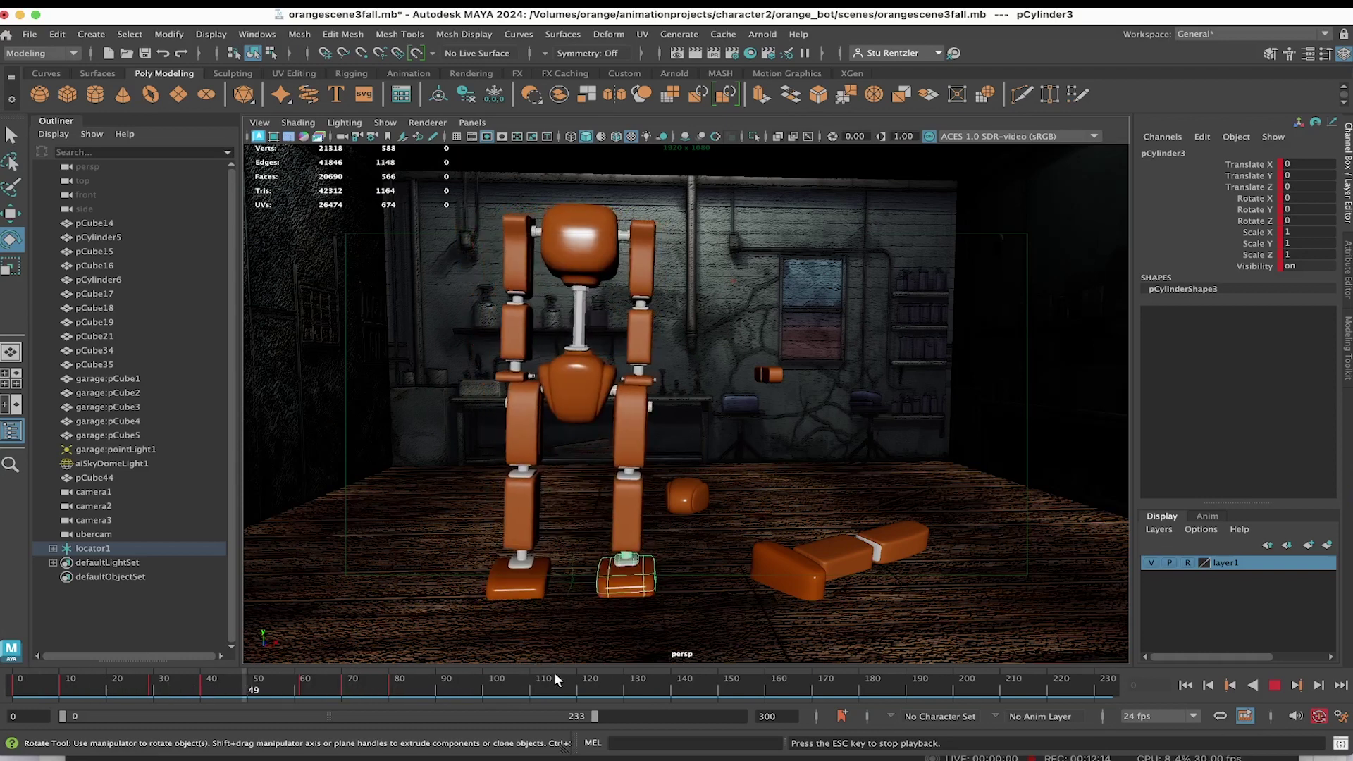
key("Escape")
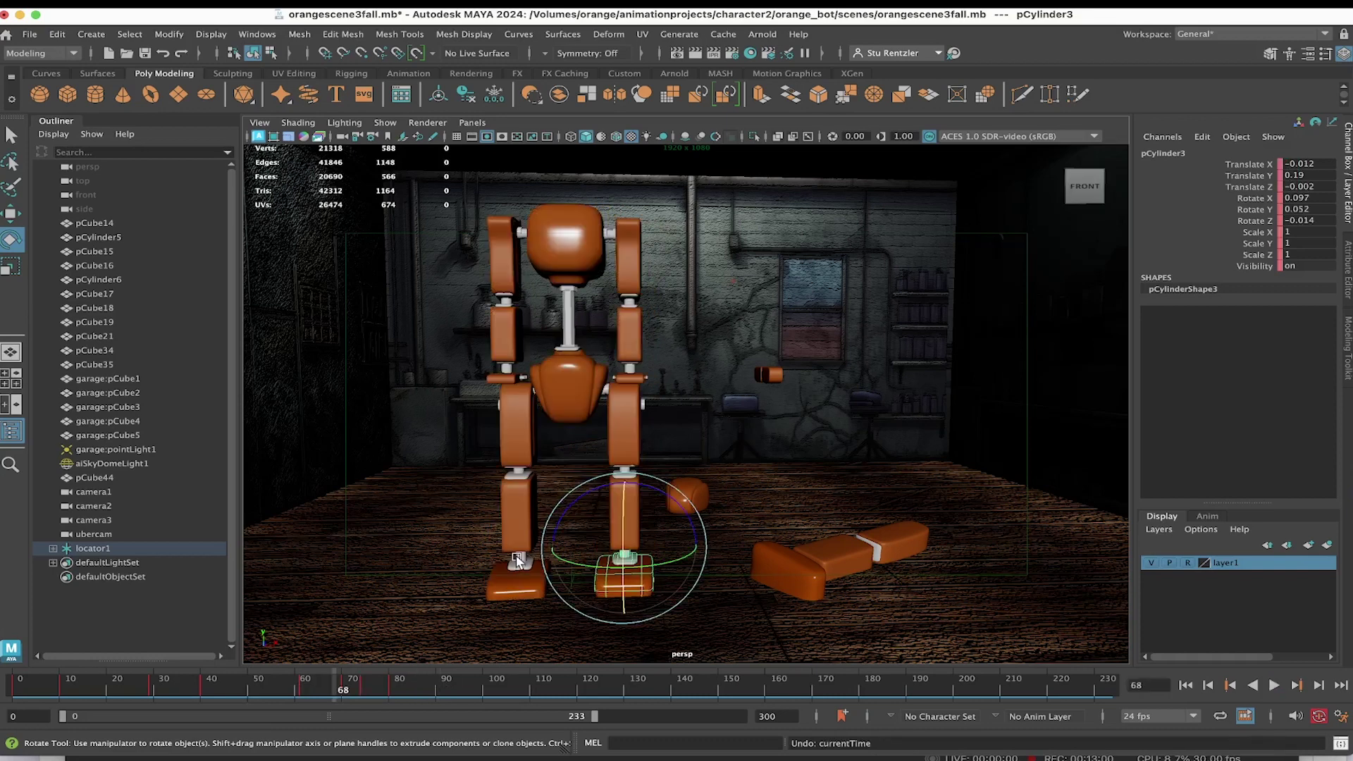
At frame 76, rotate the left-hand ankle cylinder to about -37.996° in X
left_click(520, 562)
key("alt+v")
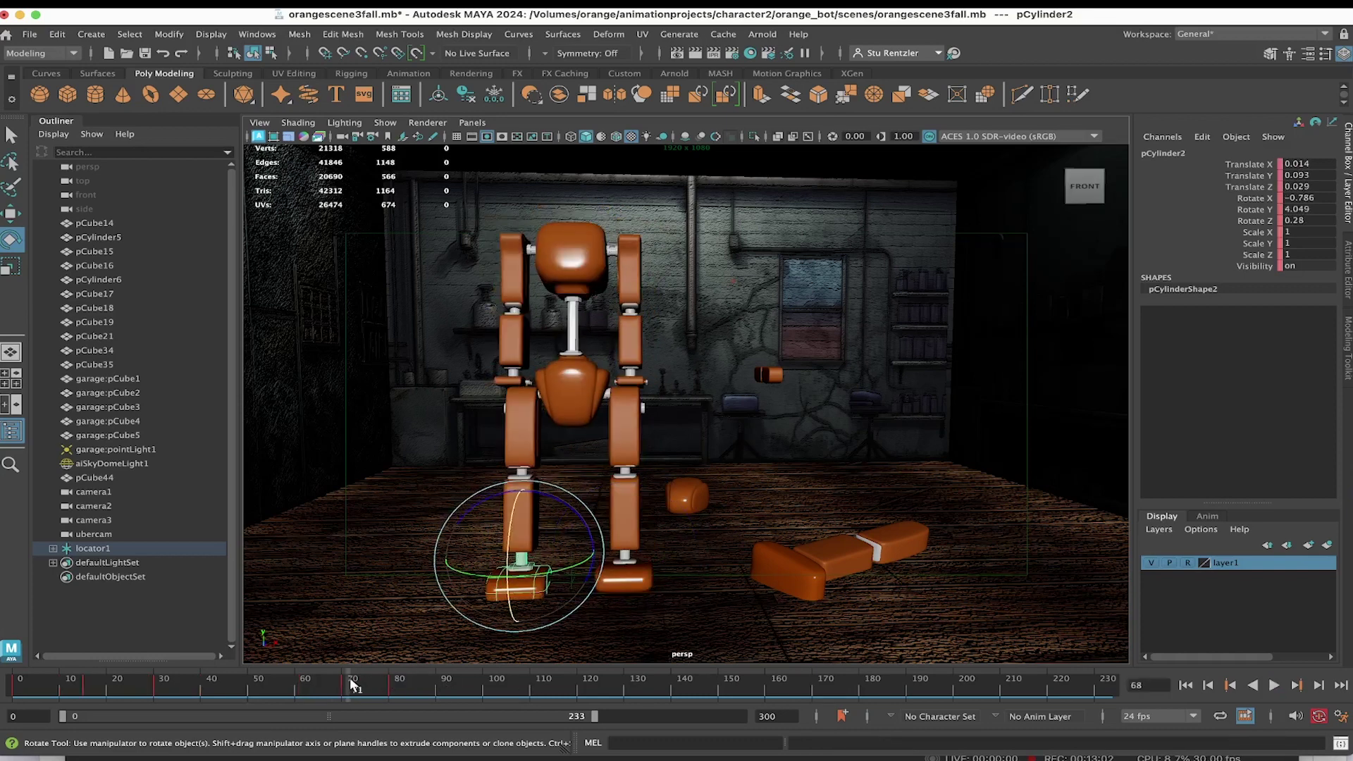
key("Escape")
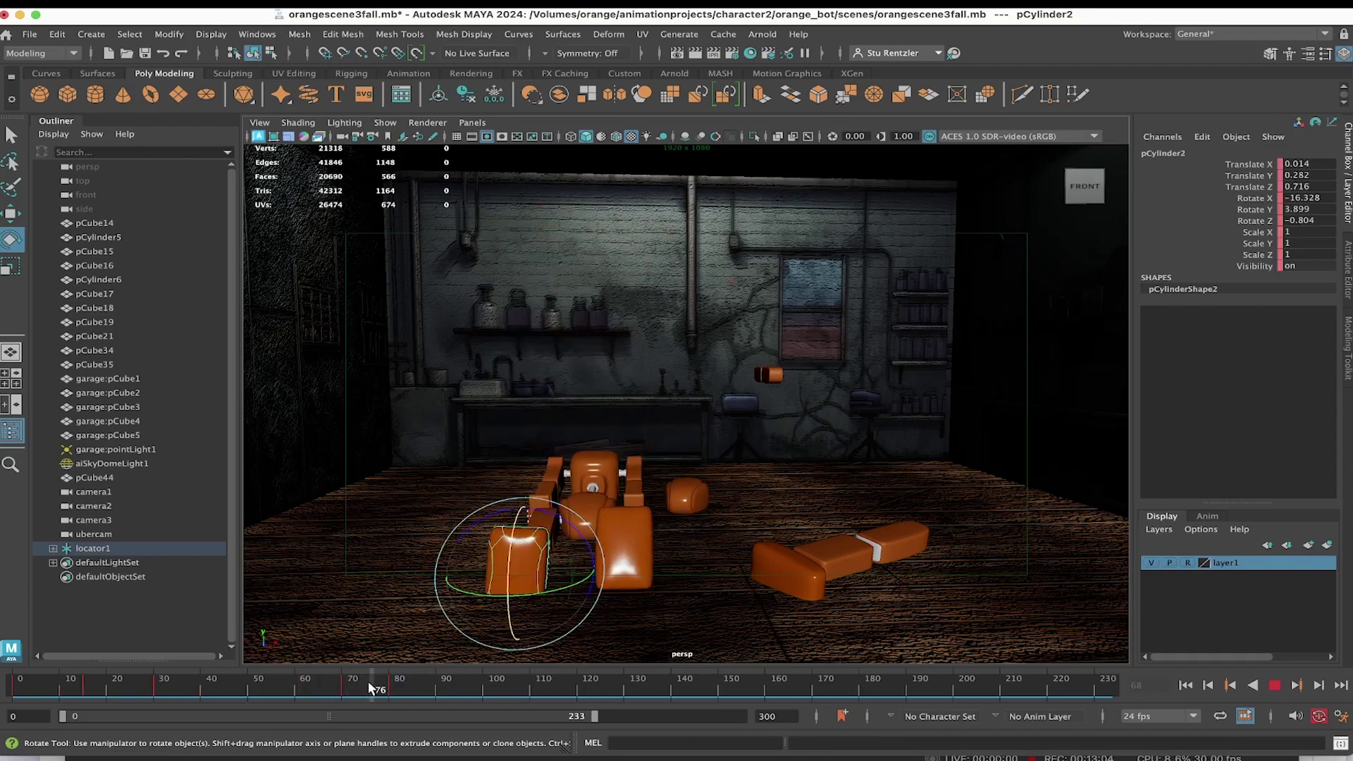
left_click_drag(513, 569, 517, 546)
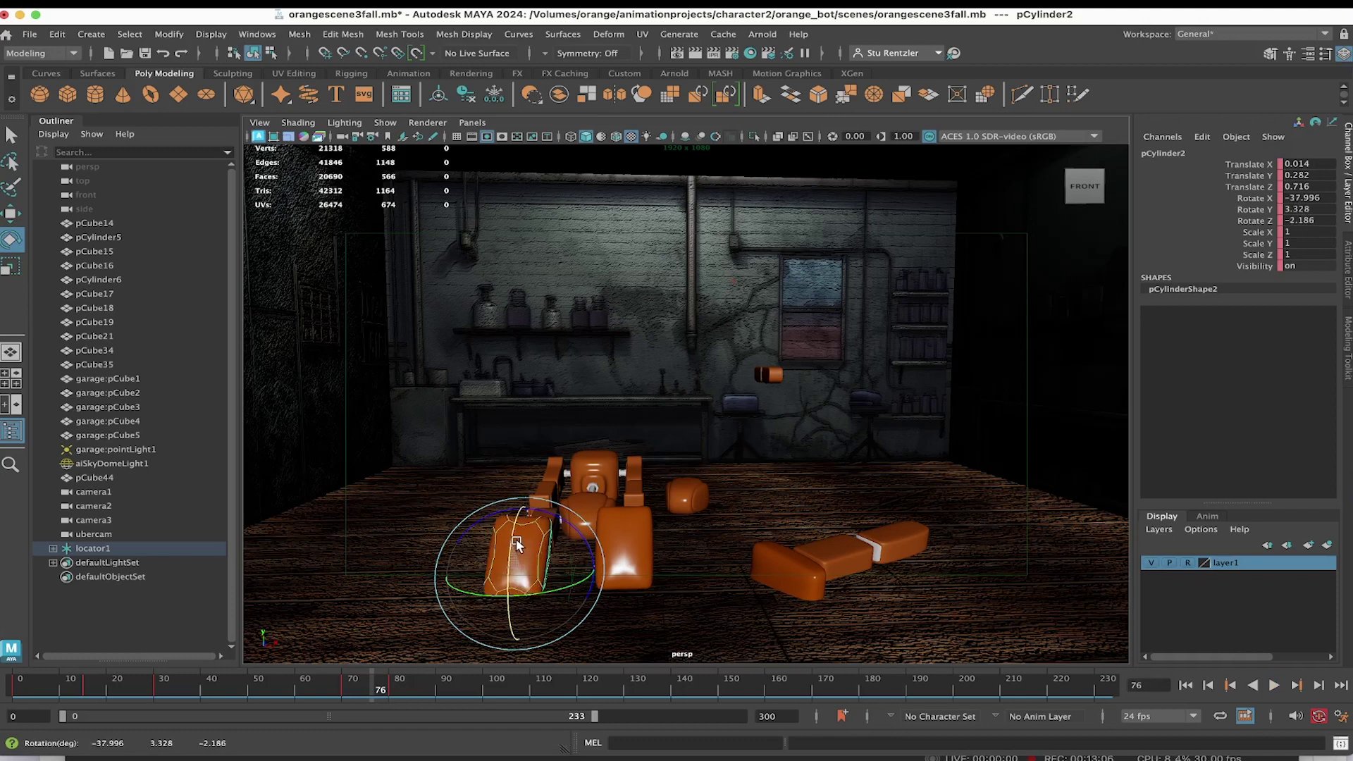
left_click(287, 678)
key("alt+v")
At frame 73, rotate the left-hand ankle cylinder to about -70.223° in X and play the animation from the start
left_click_drag(288, 678, 361, 694)
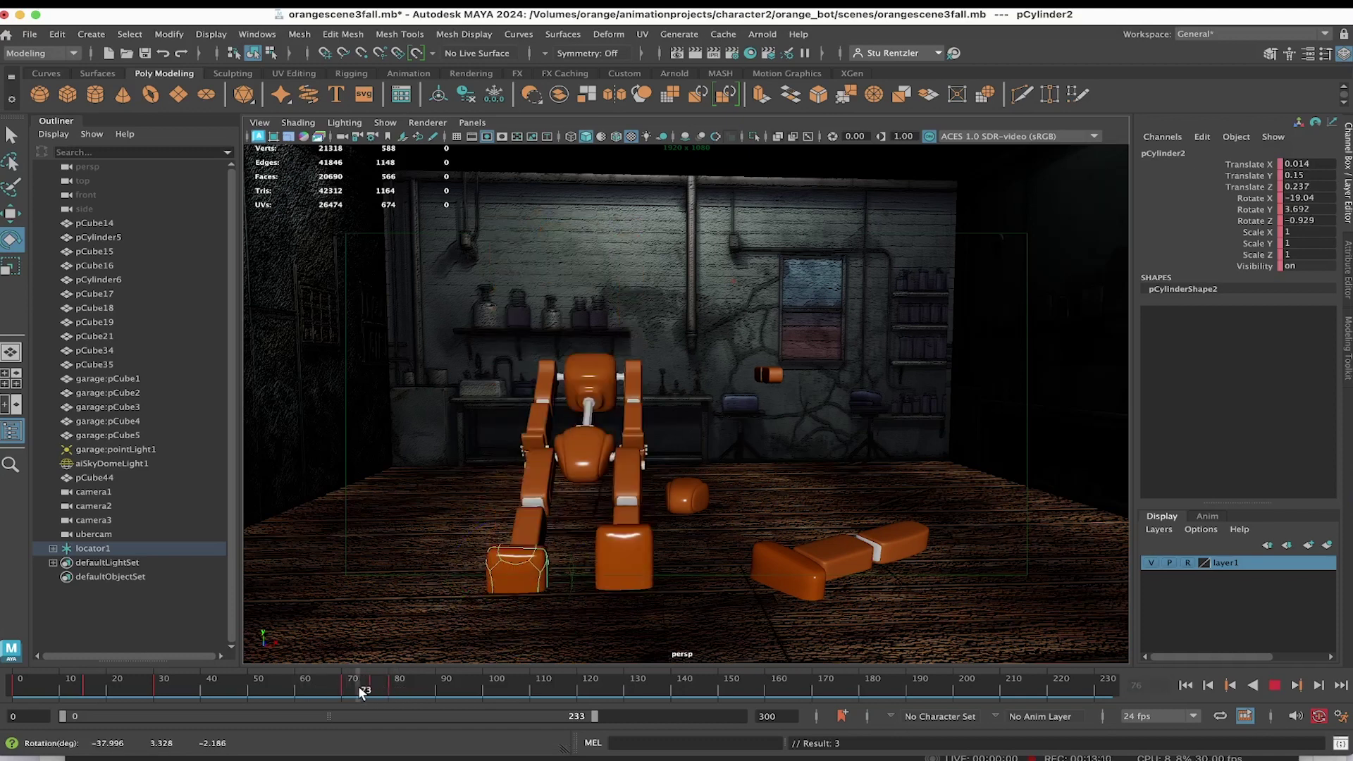
key("Escape")
left_click_drag(508, 545, 517, 519)
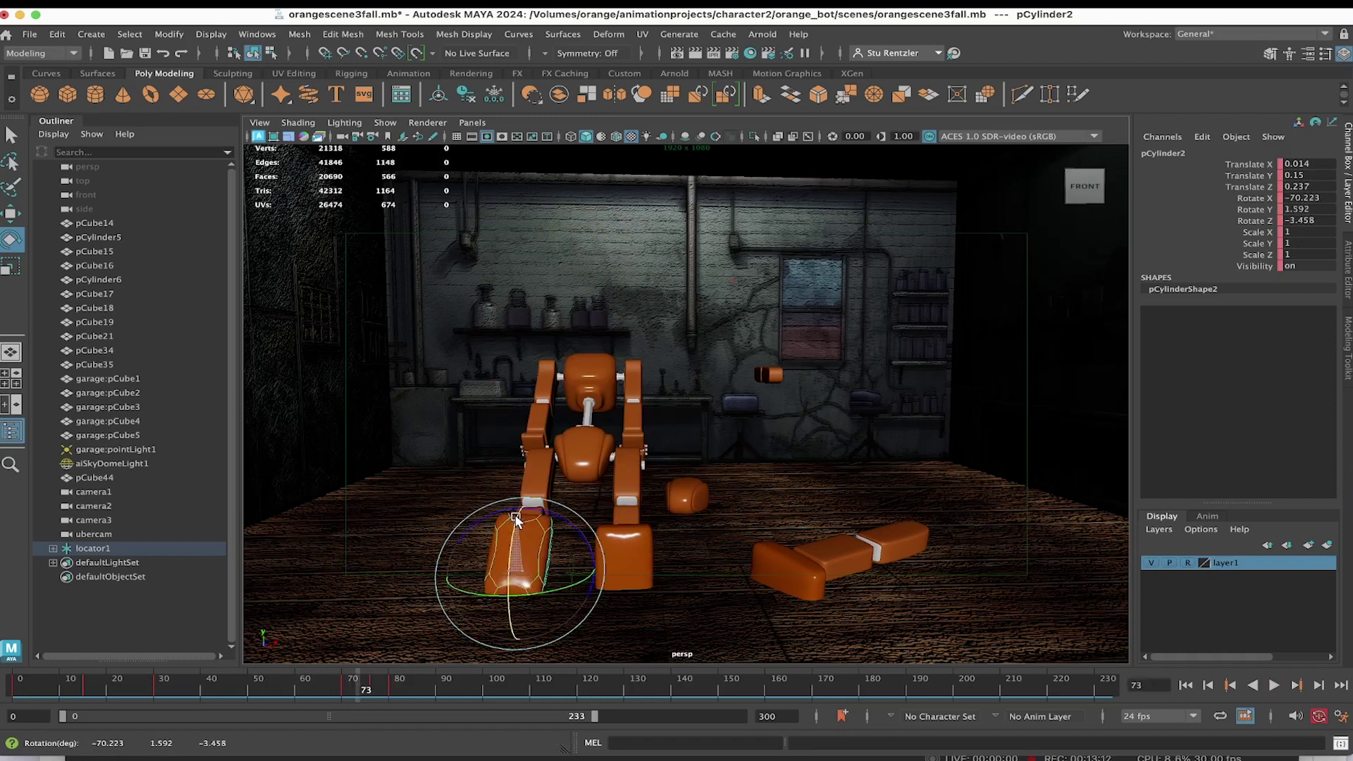
left_click_drag(365, 685, 17, 687)
left_click(1274, 686)
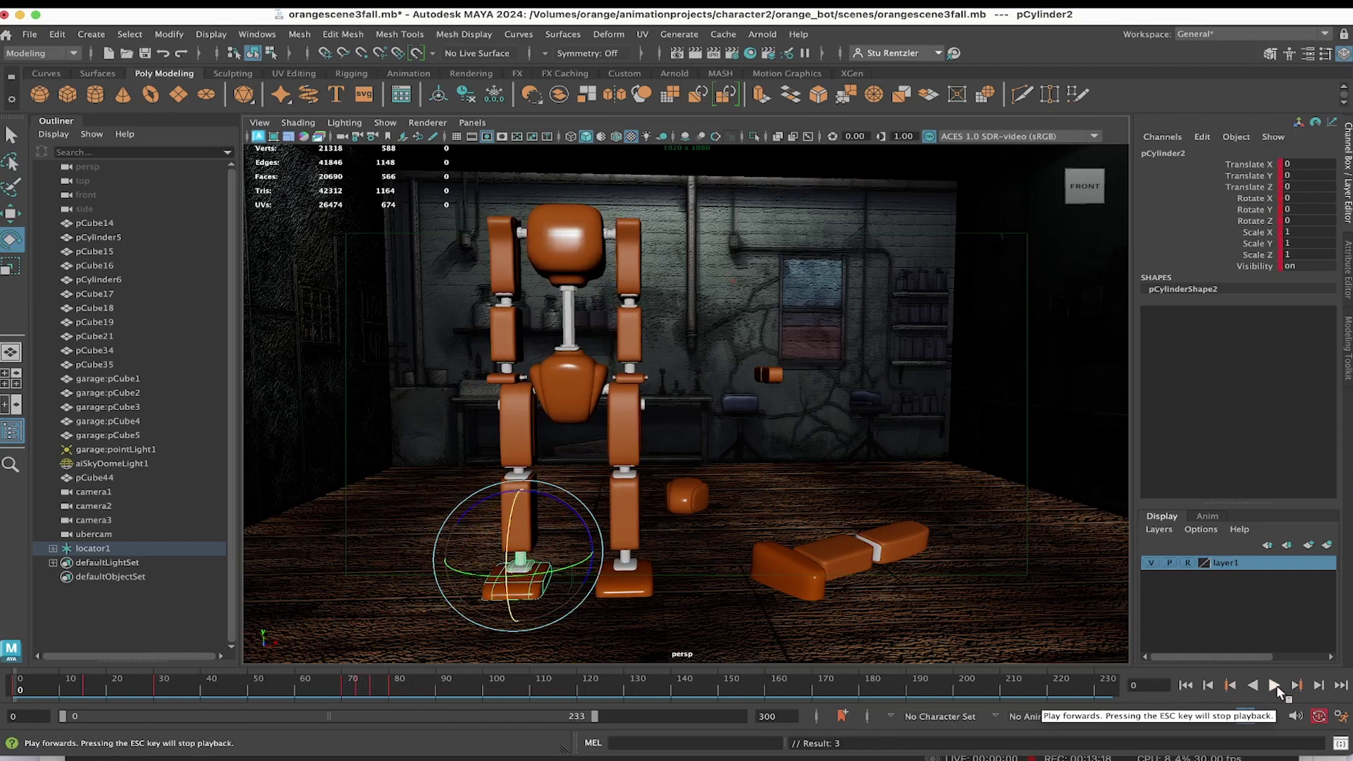
left_click(1275, 687)
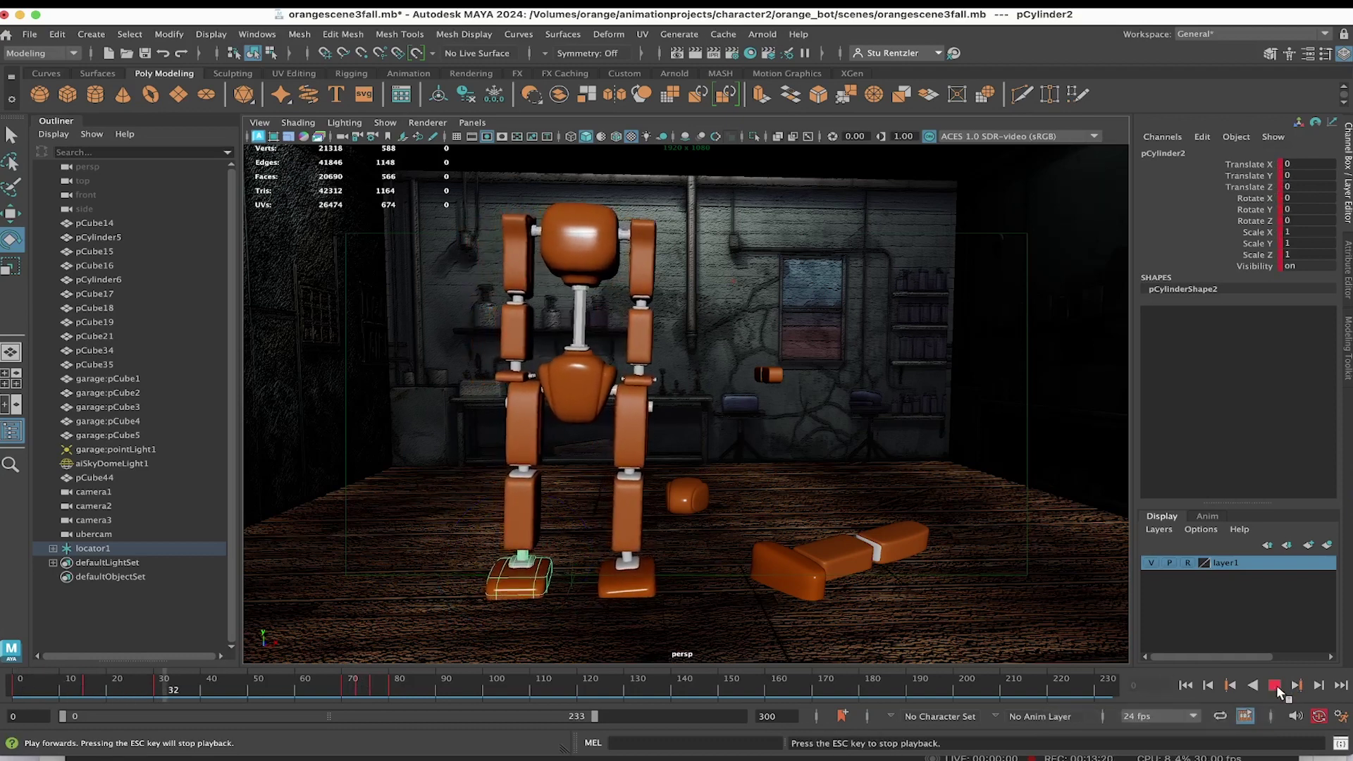
left_click(1274, 686)
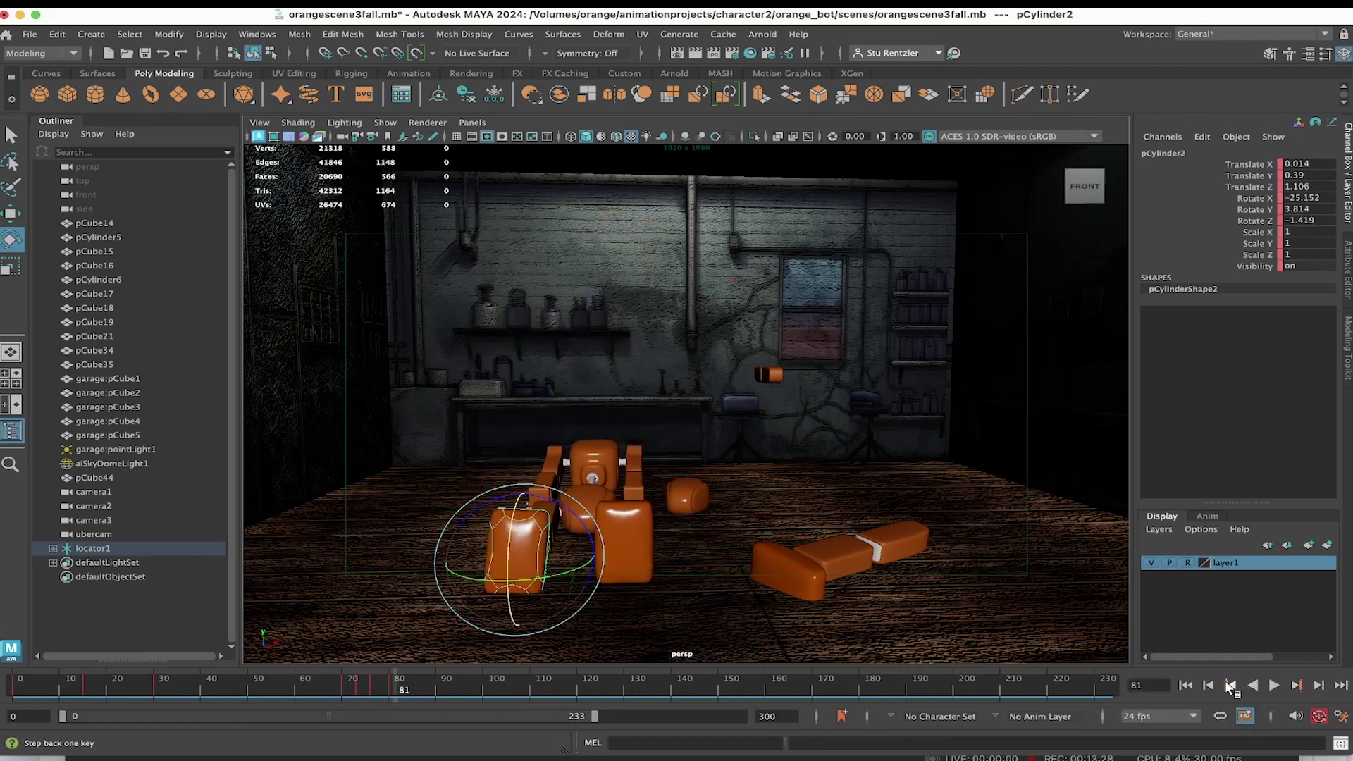
At frame 80, turn the left-hand foot outward to about -18.021° in Rotate Y and key its rotation
left_click_drag(592, 523, 559, 513)
key("shift+e")
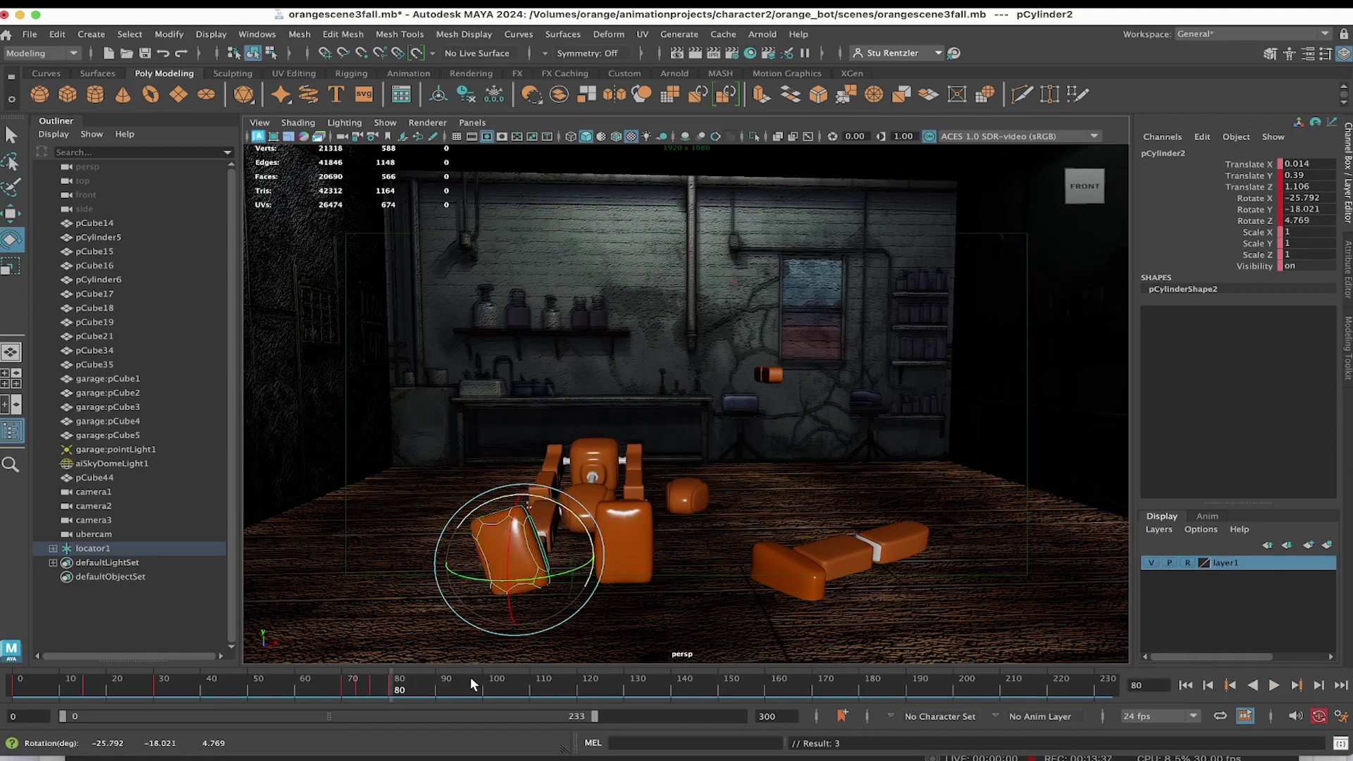
left_click_drag(470, 676, 348, 683)
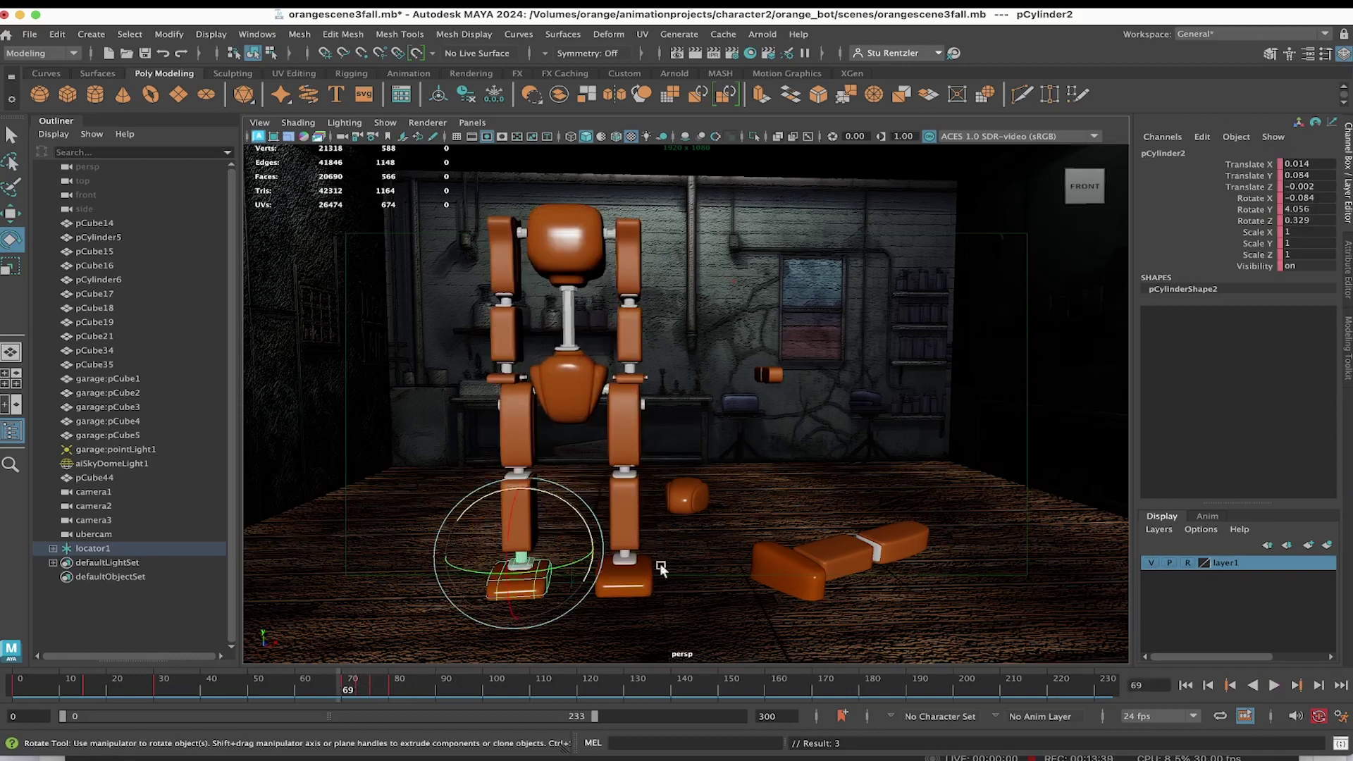
At frame 80, turn the right-hand foot outward to about 15.957° in Rotate Y and play the animation from the start
left_click(622, 559)
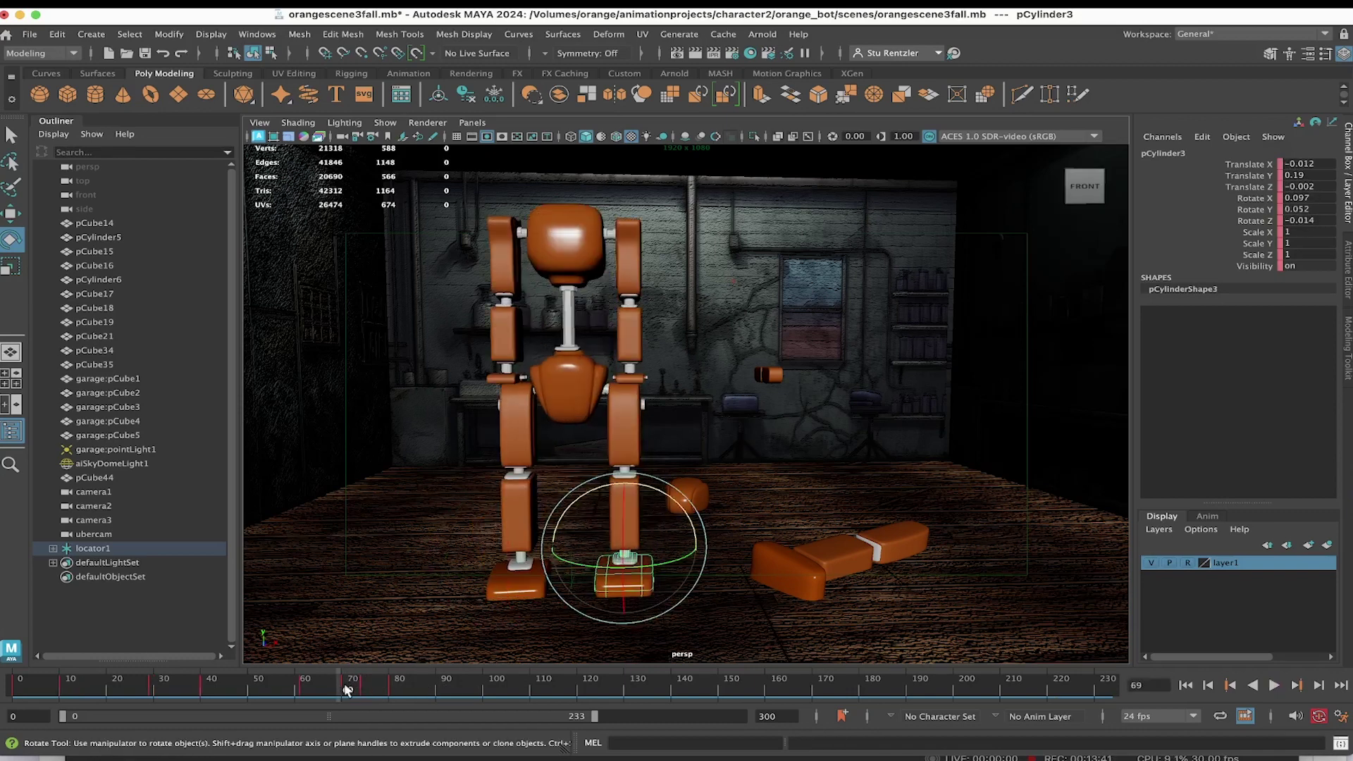
left_click_drag(347, 689, 395, 696)
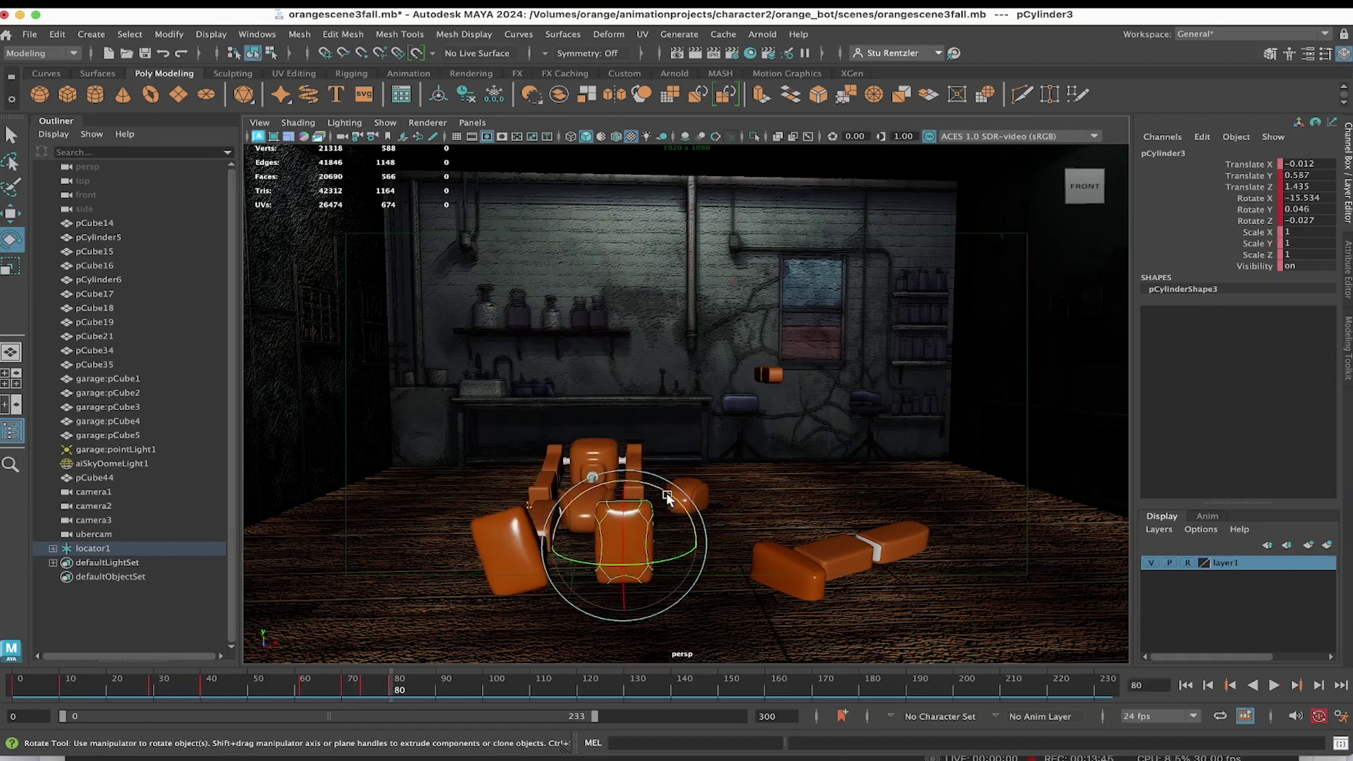
left_click(1230, 685)
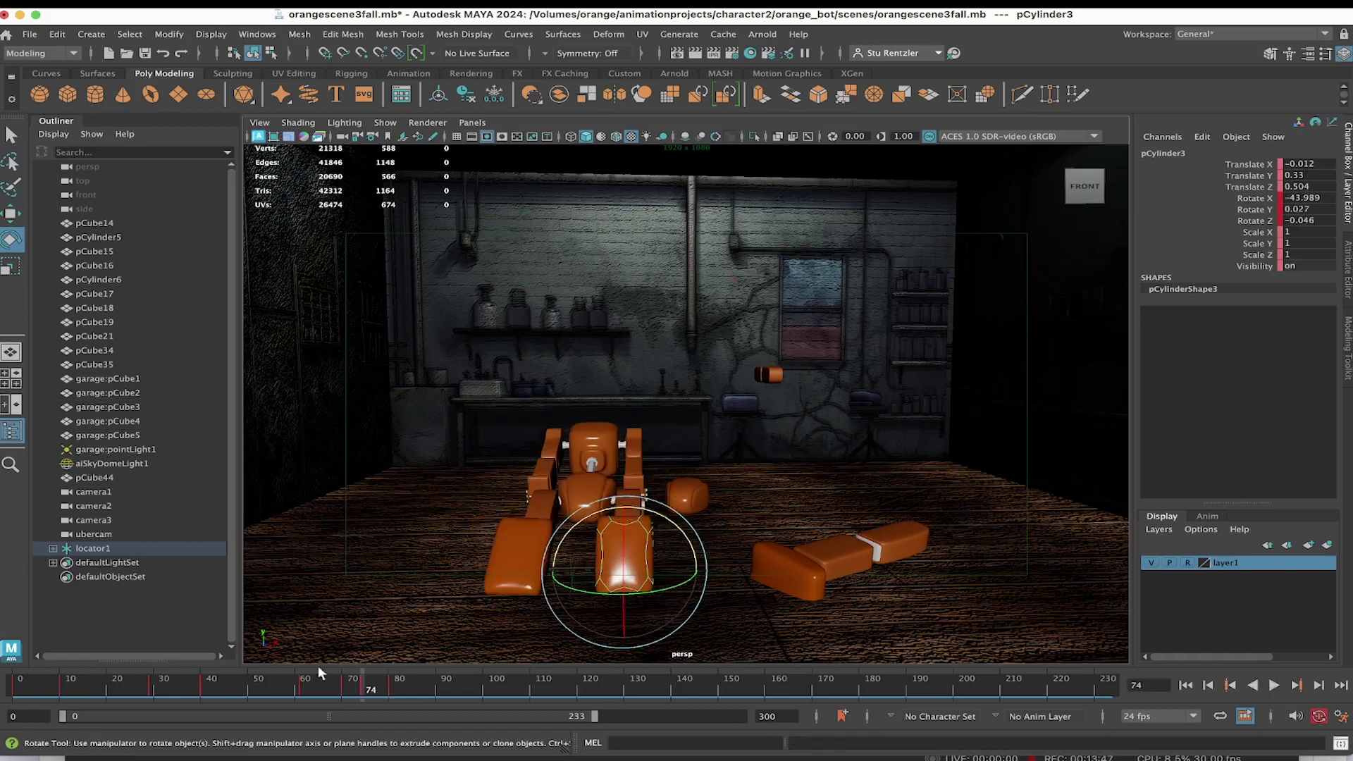
left_click(1297, 684)
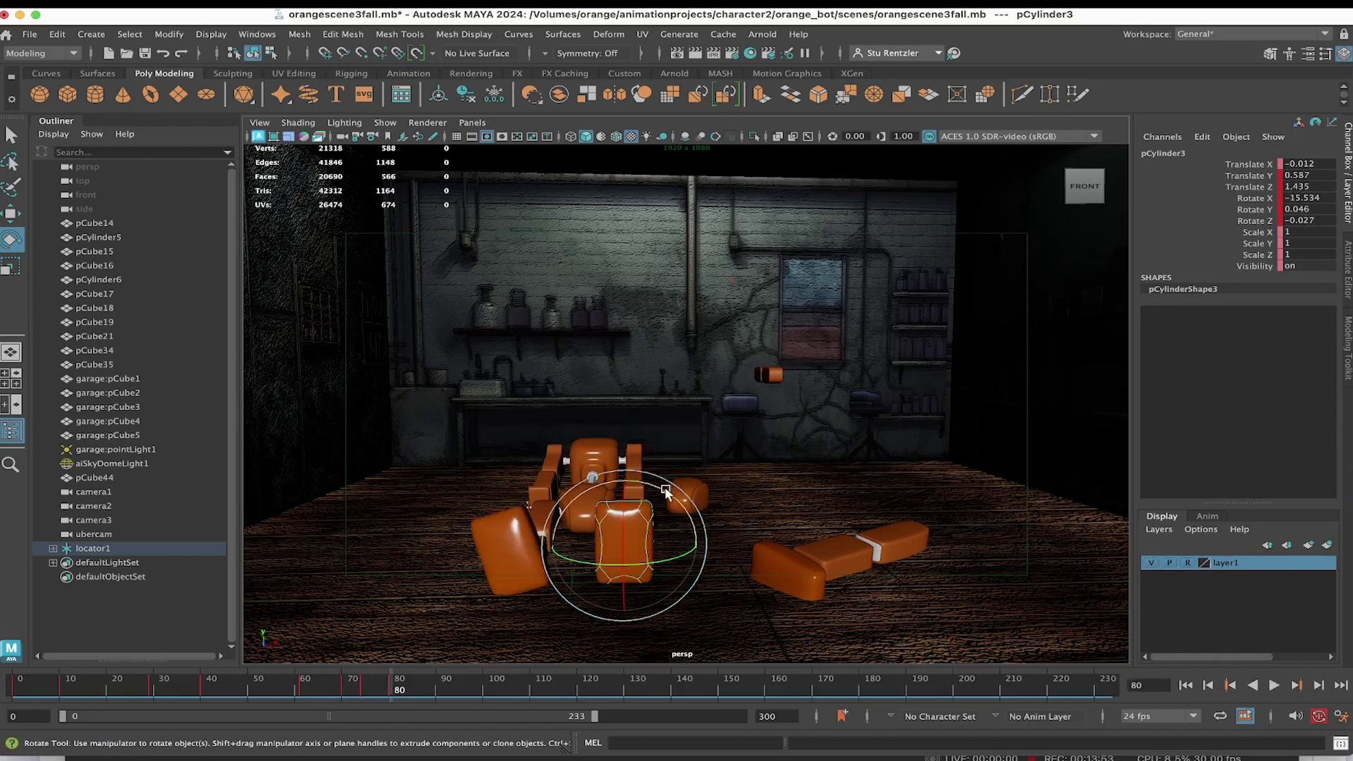
left_click_drag(664, 491, 680, 503)
left_click_drag(396, 689, 20, 690)
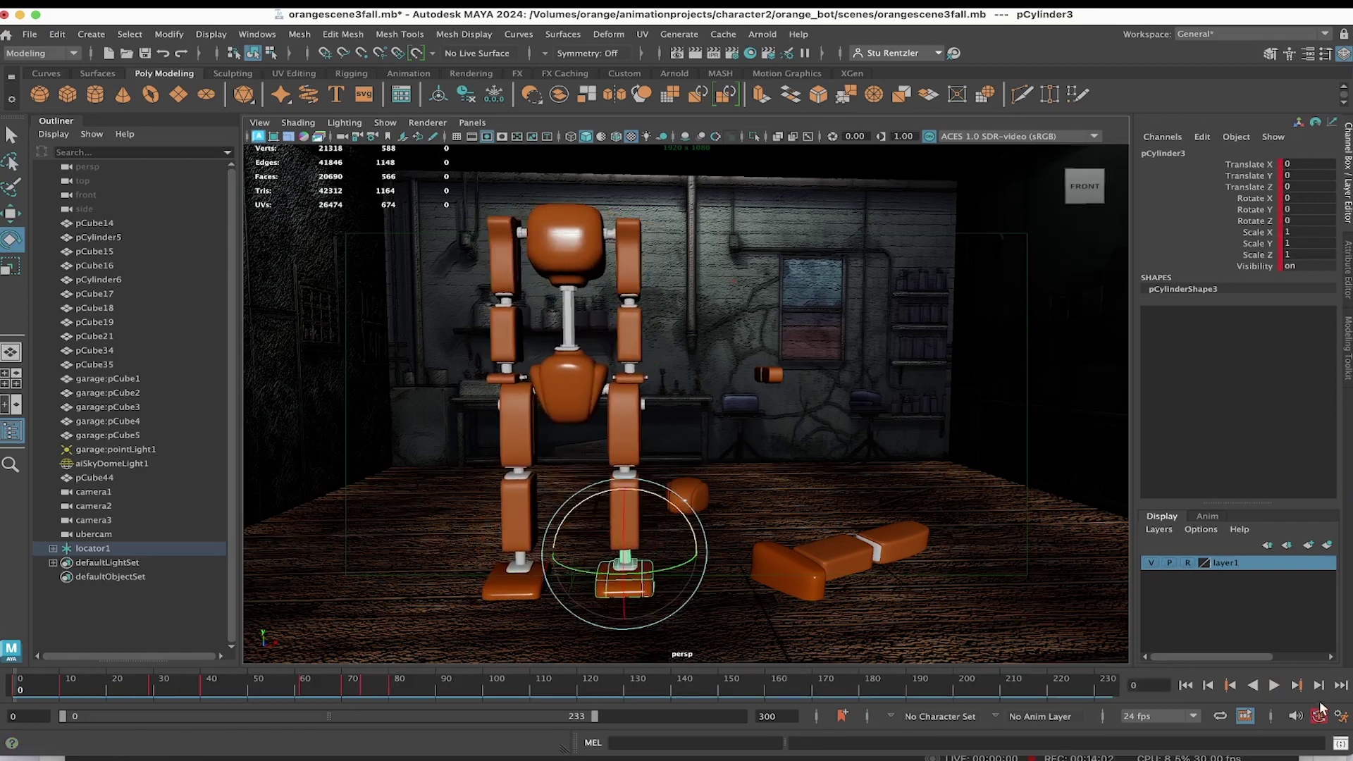
left_click(1274, 685)
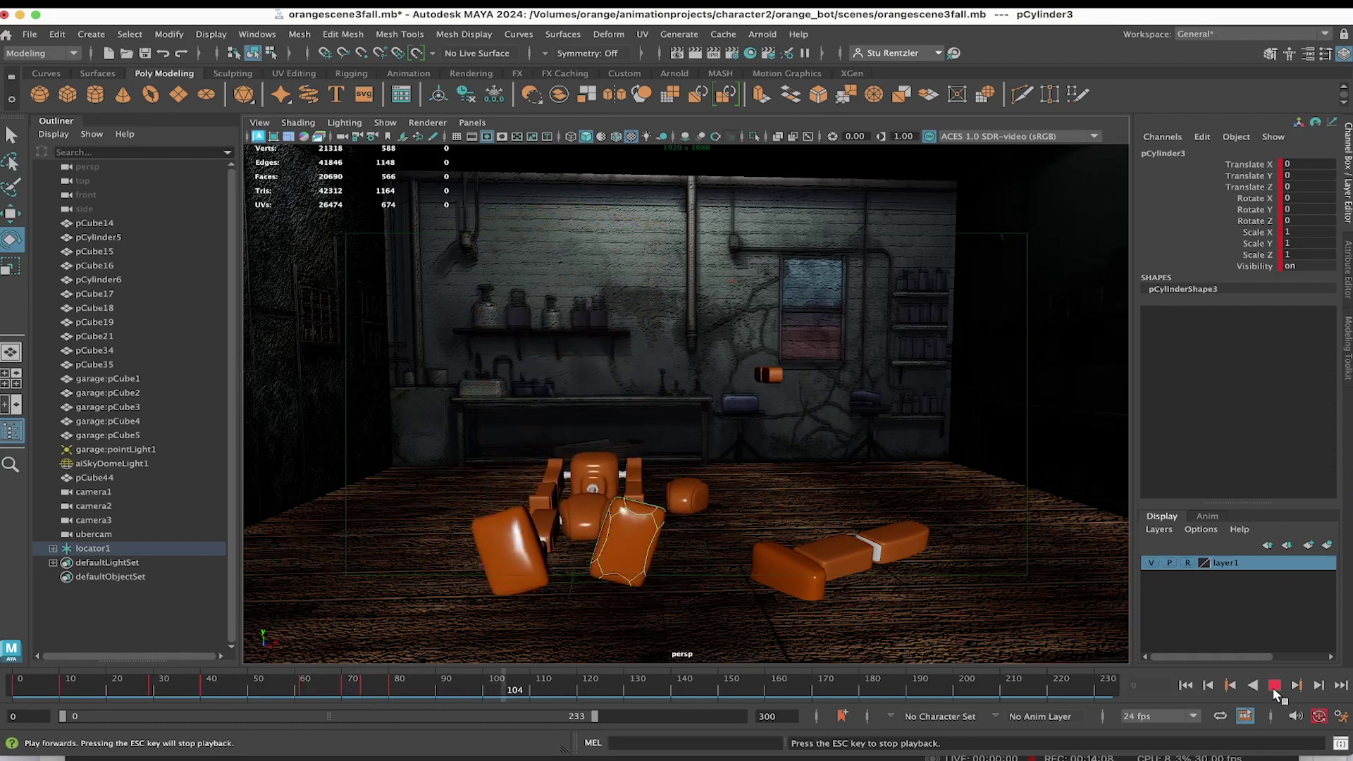
left_click(1274, 685)
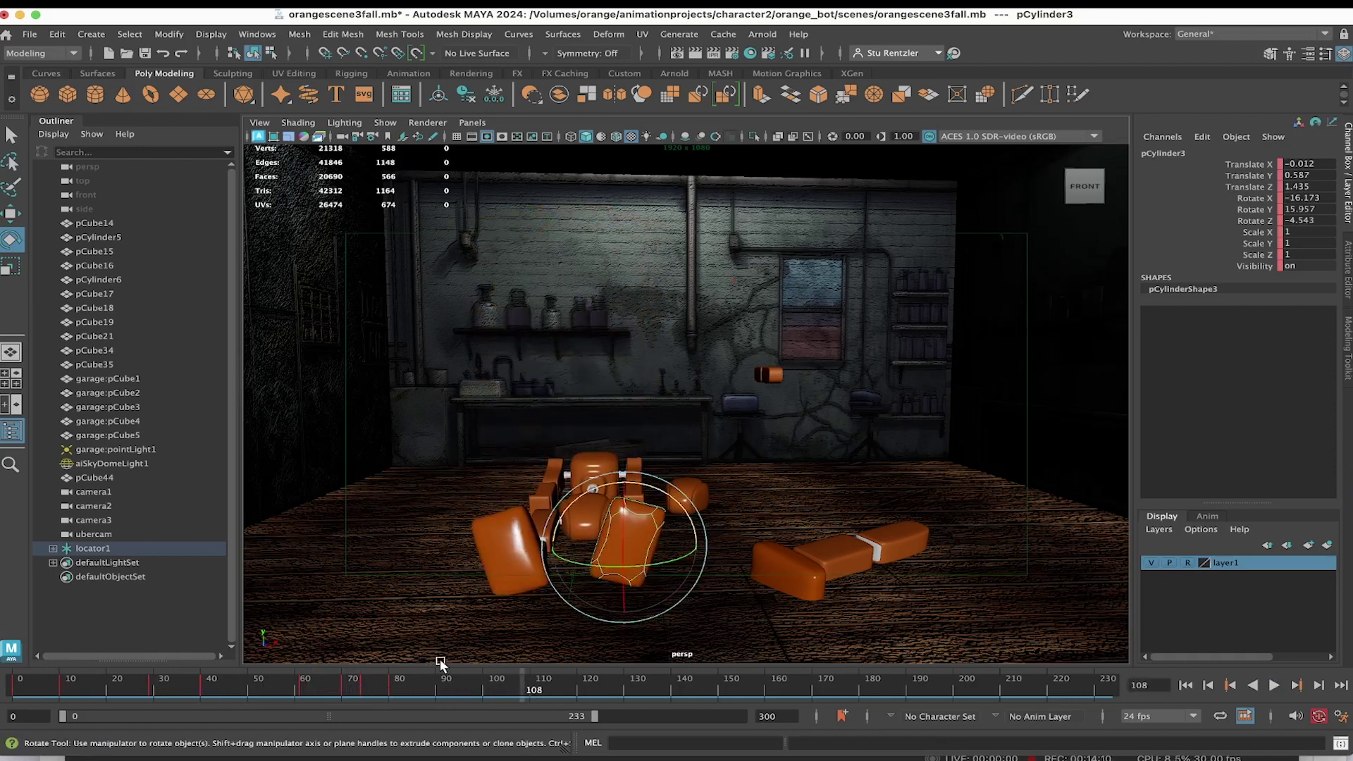